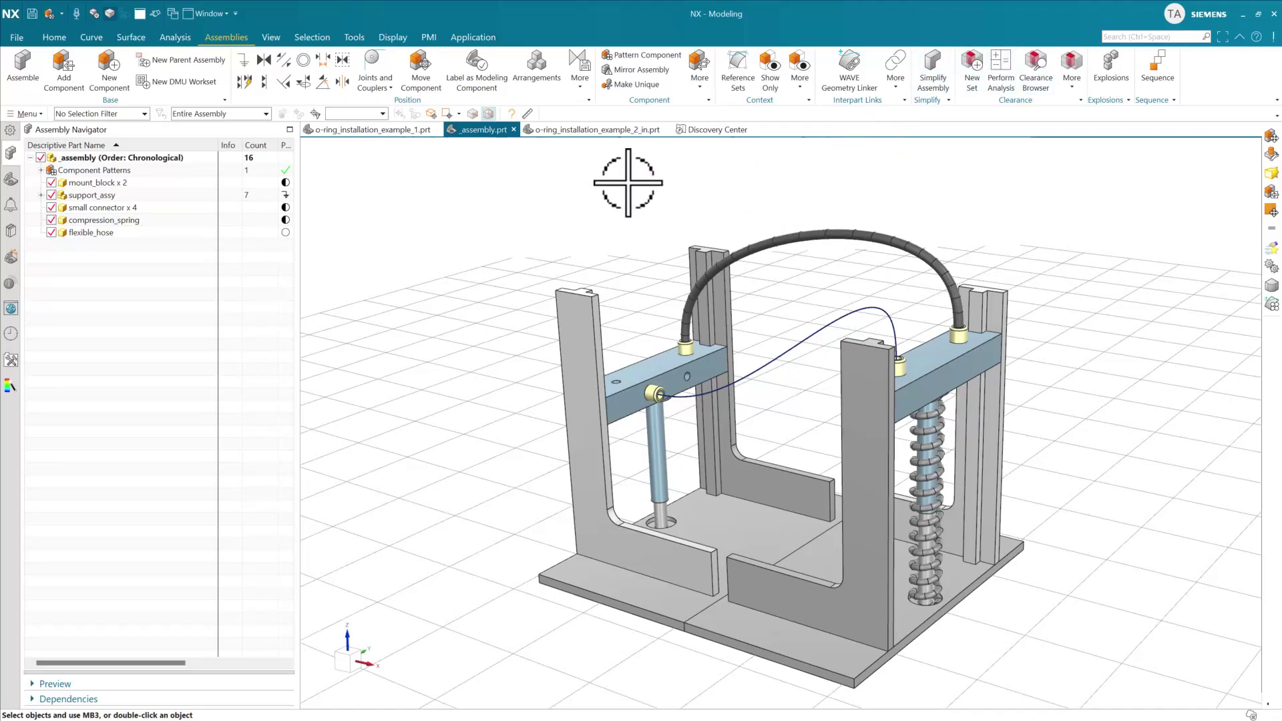
- Highlight the compression_spring and flexible_hose components in the assembly, and clear the selection
click(131, 219)
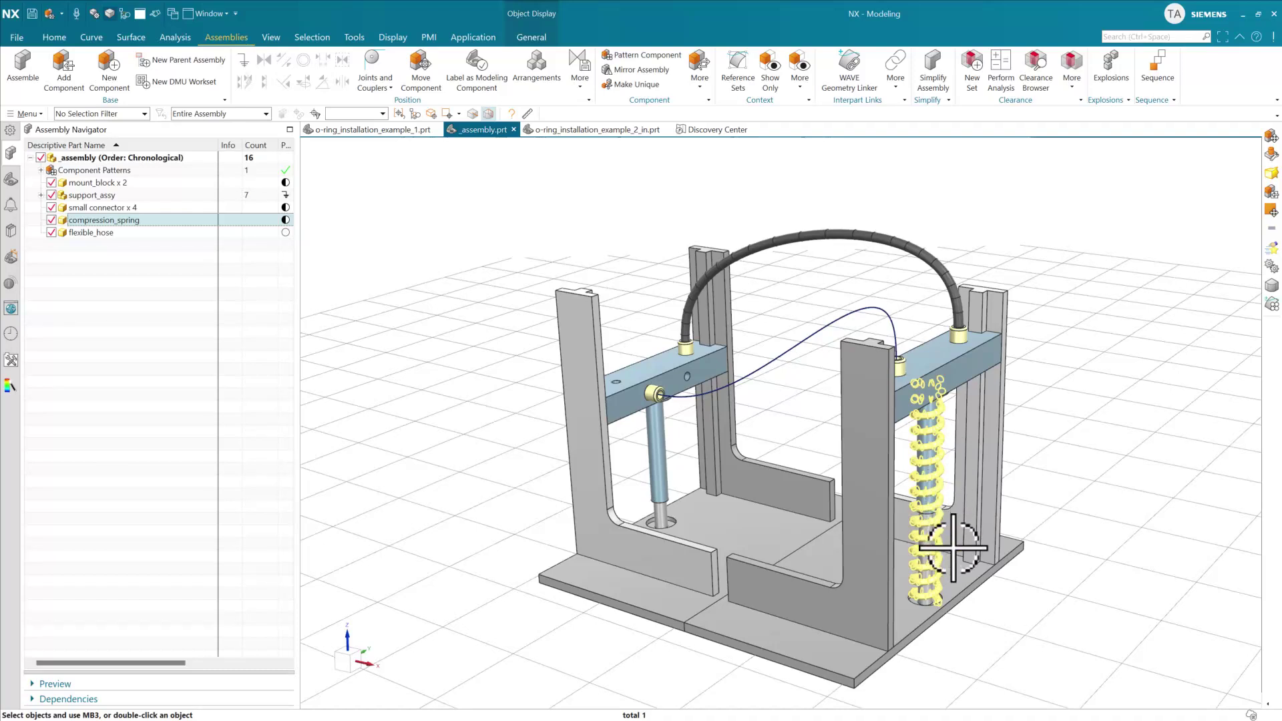
click(120, 231)
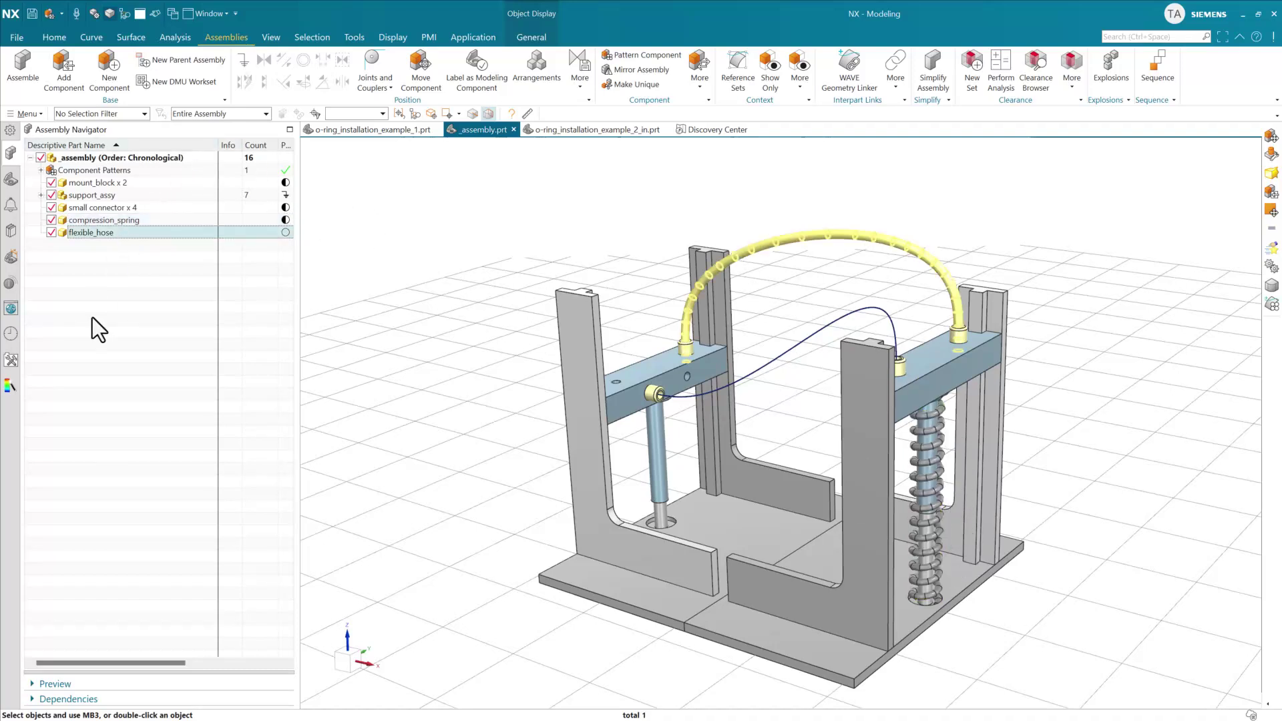
key(Escape)
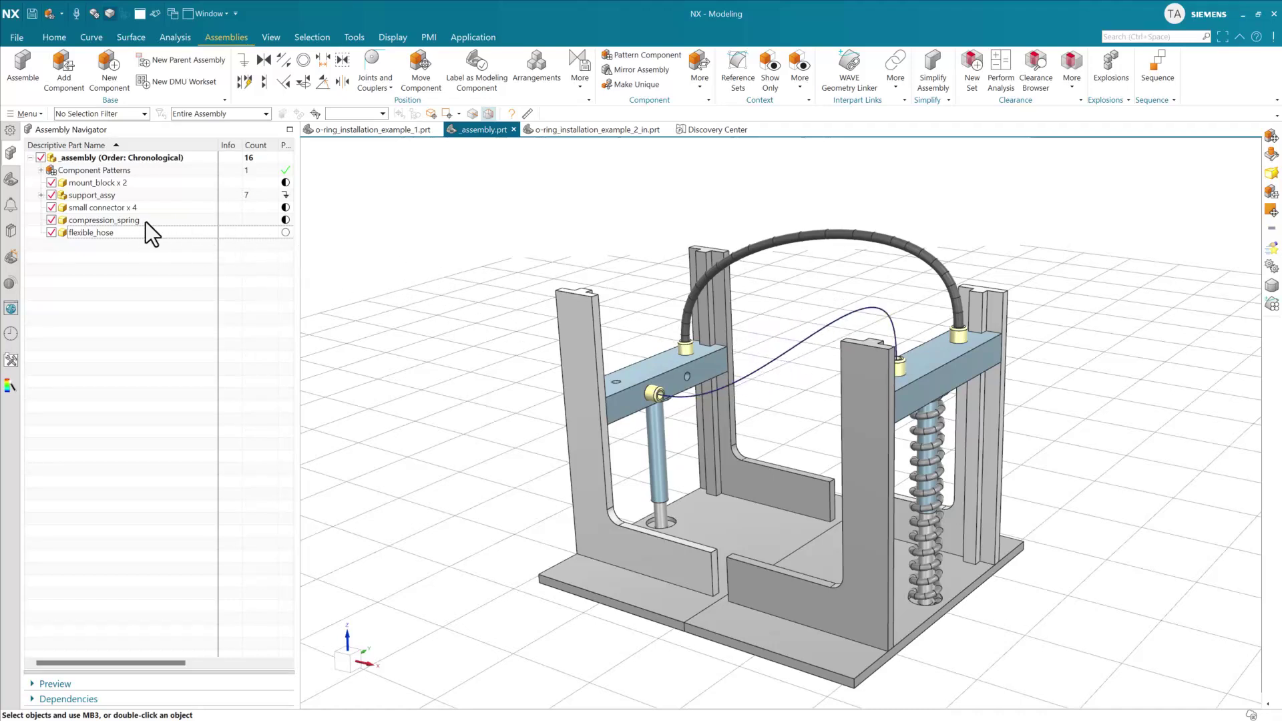
- Open the flexible_hose component in its own window
click(128, 231)
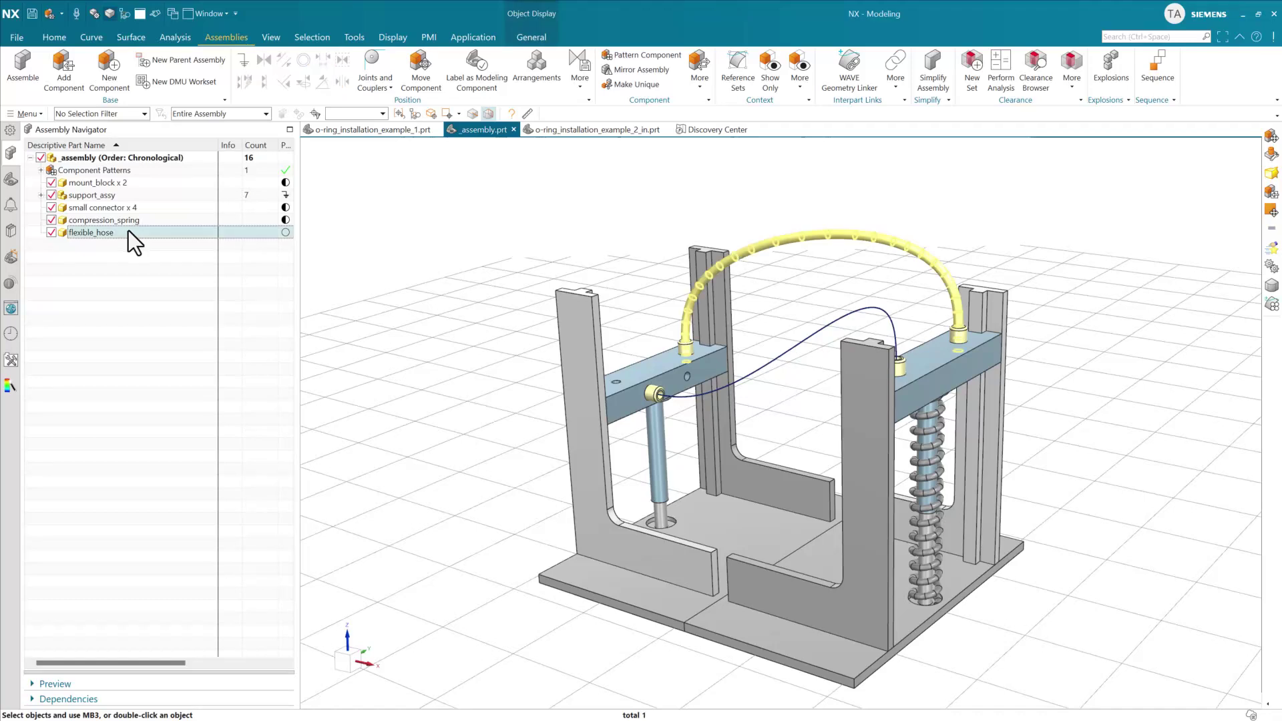
right_click(141, 232)
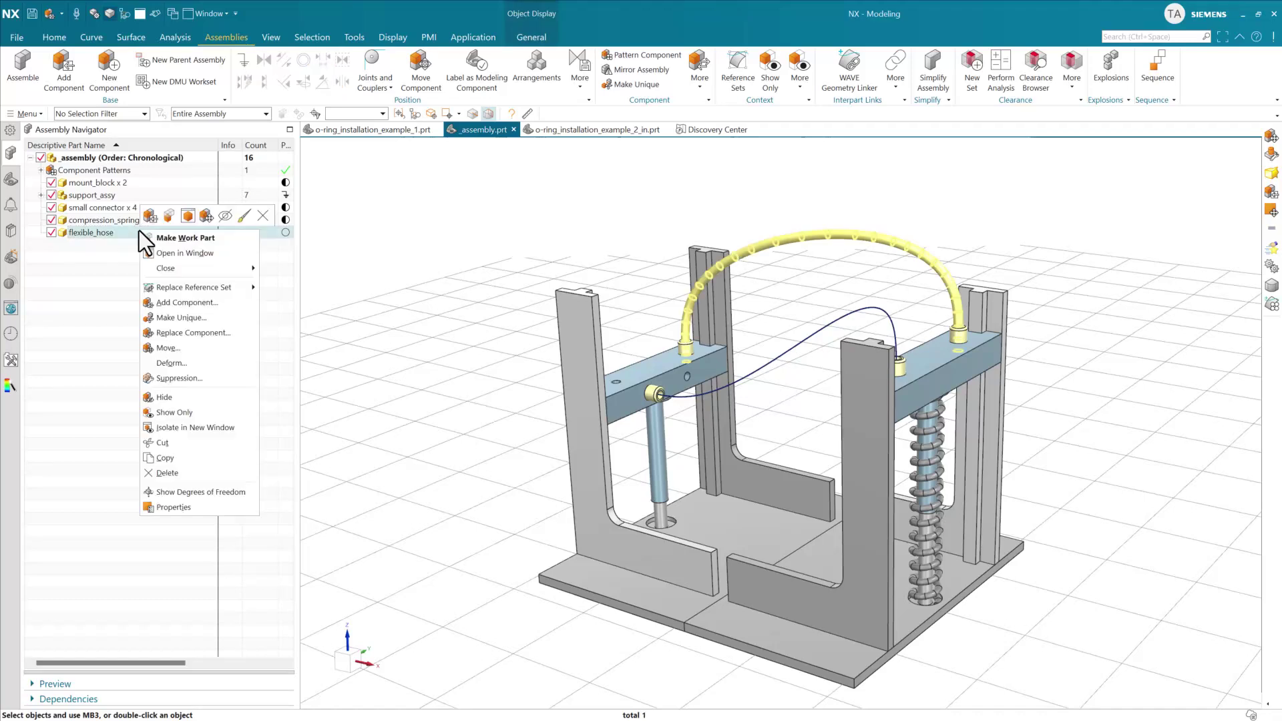
click(192, 255)
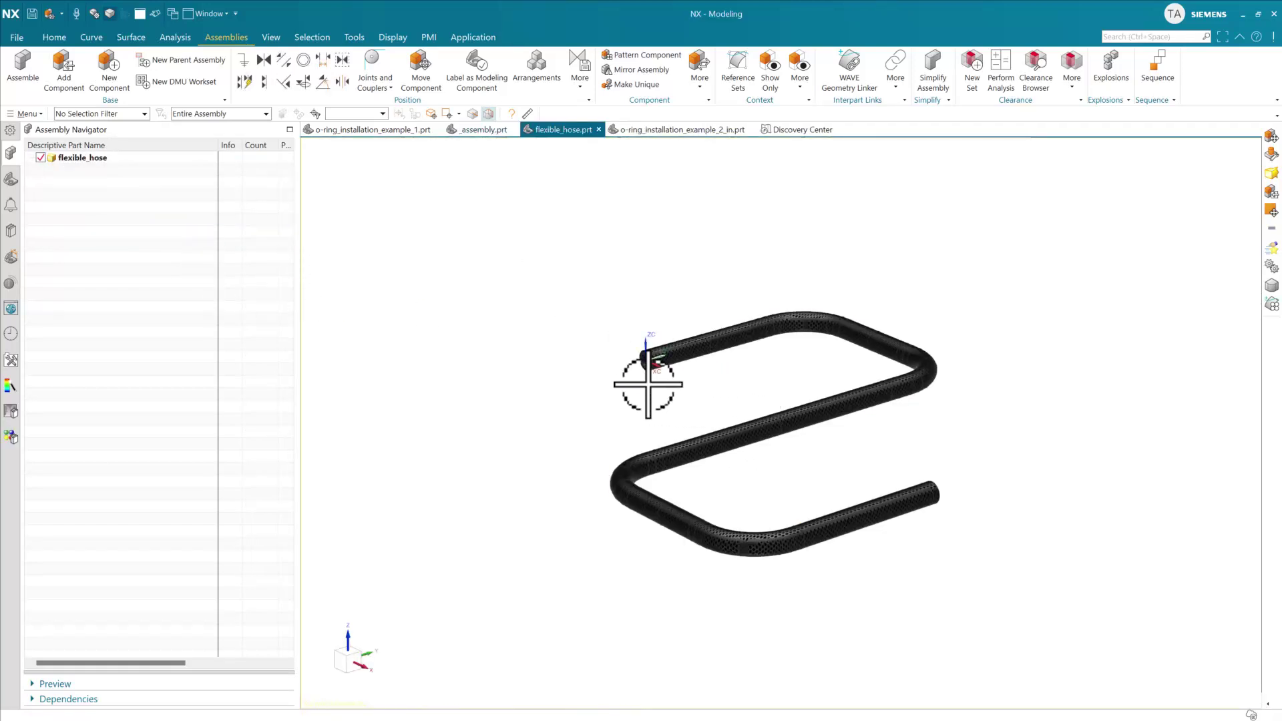
middle_drag(605, 390, 337, 297)
- Inspect the hose part's Tube feature, centerline spline and Flexible Hose deformable definition in its model history
click(11, 178)
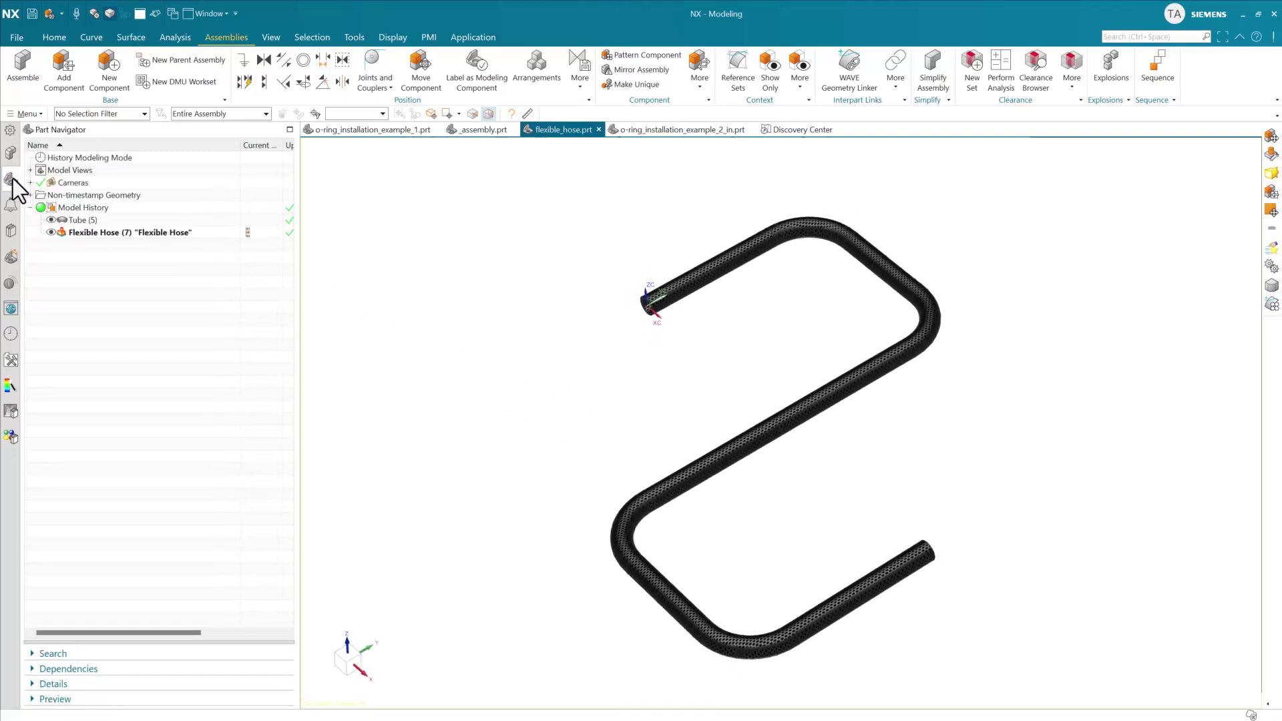
click(88, 223)
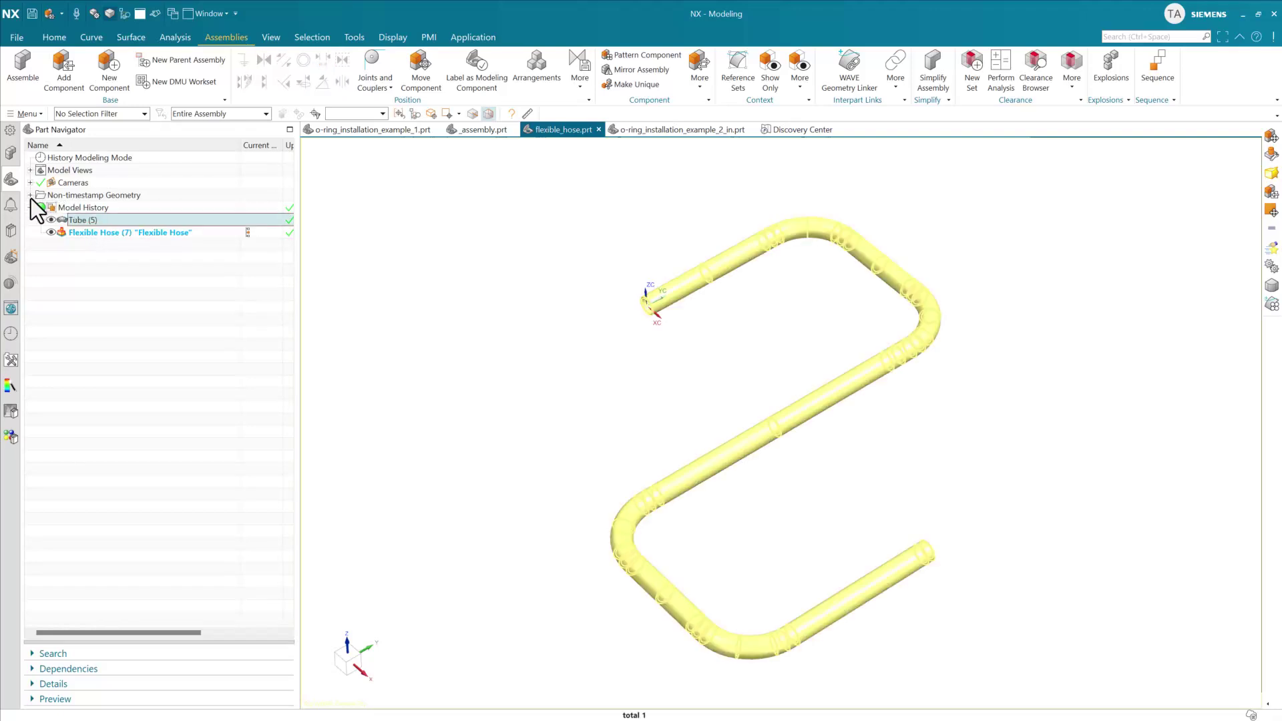
click(32, 195)
click(81, 208)
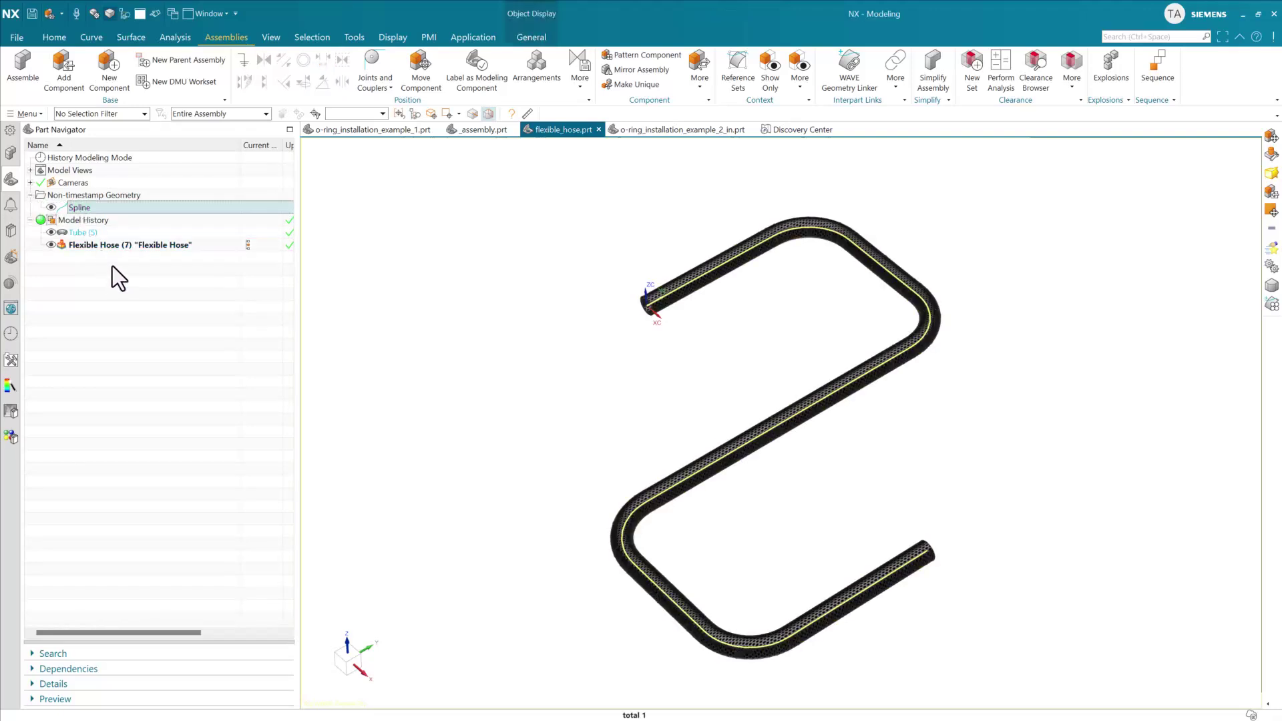
click(100, 246)
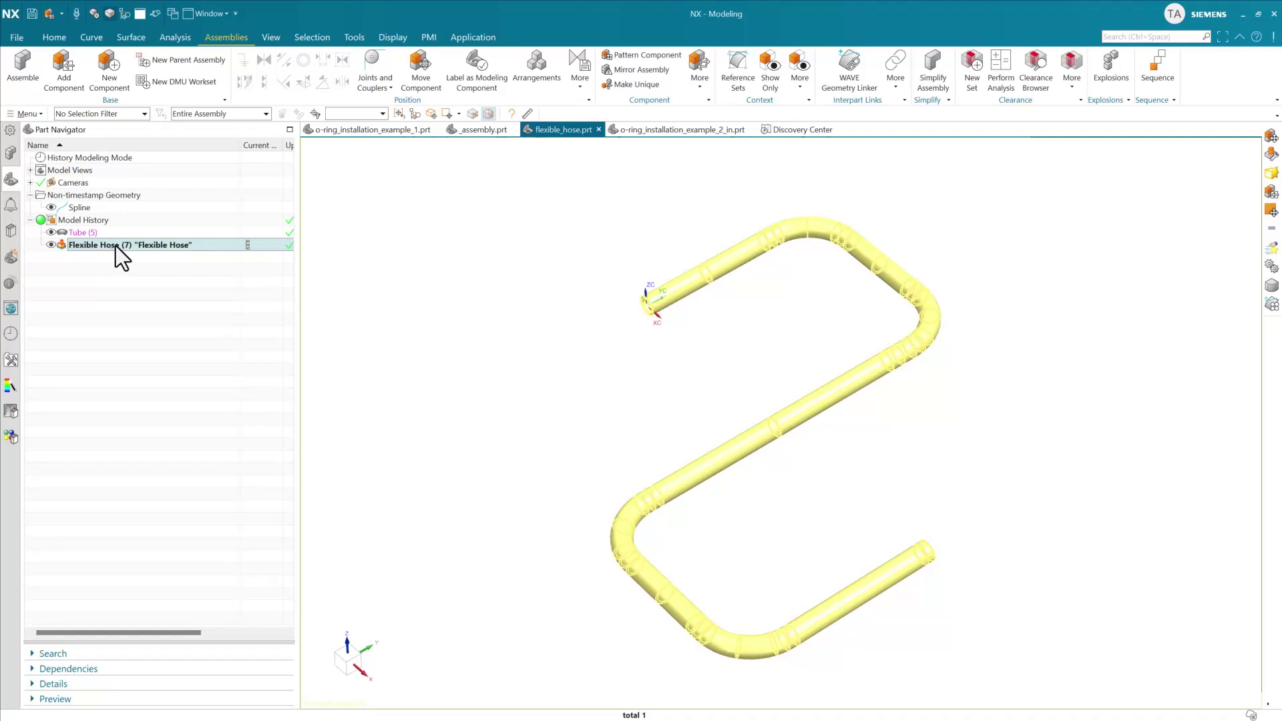
- Open the Flexible Hose definition, review its configured dialog with the Tube group expanded, and finish the template task
double_click(115, 246)
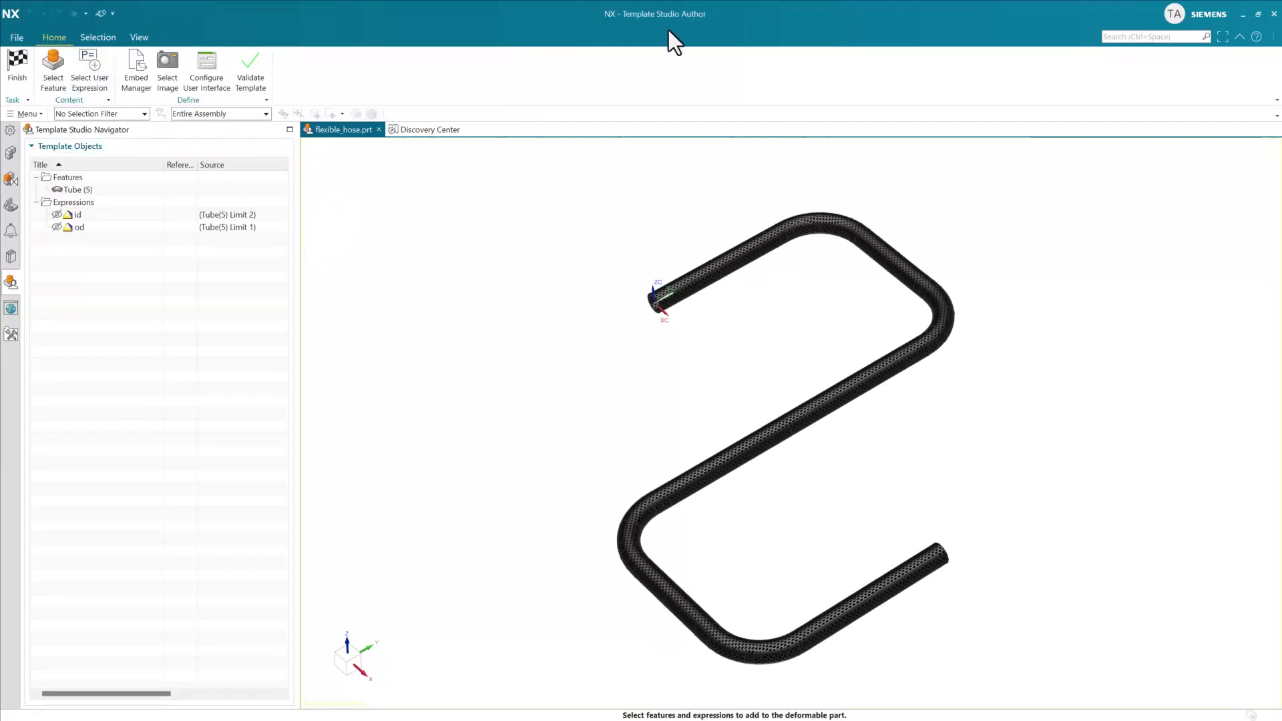
click(206, 66)
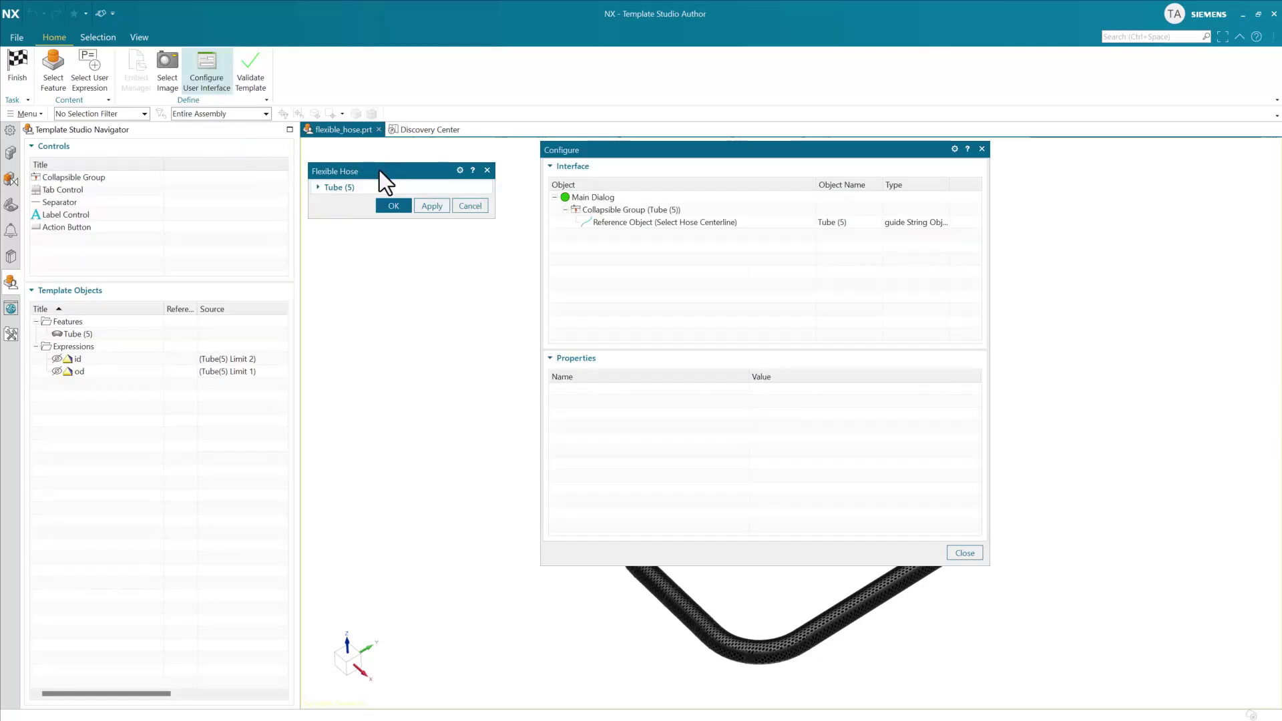
click(327, 188)
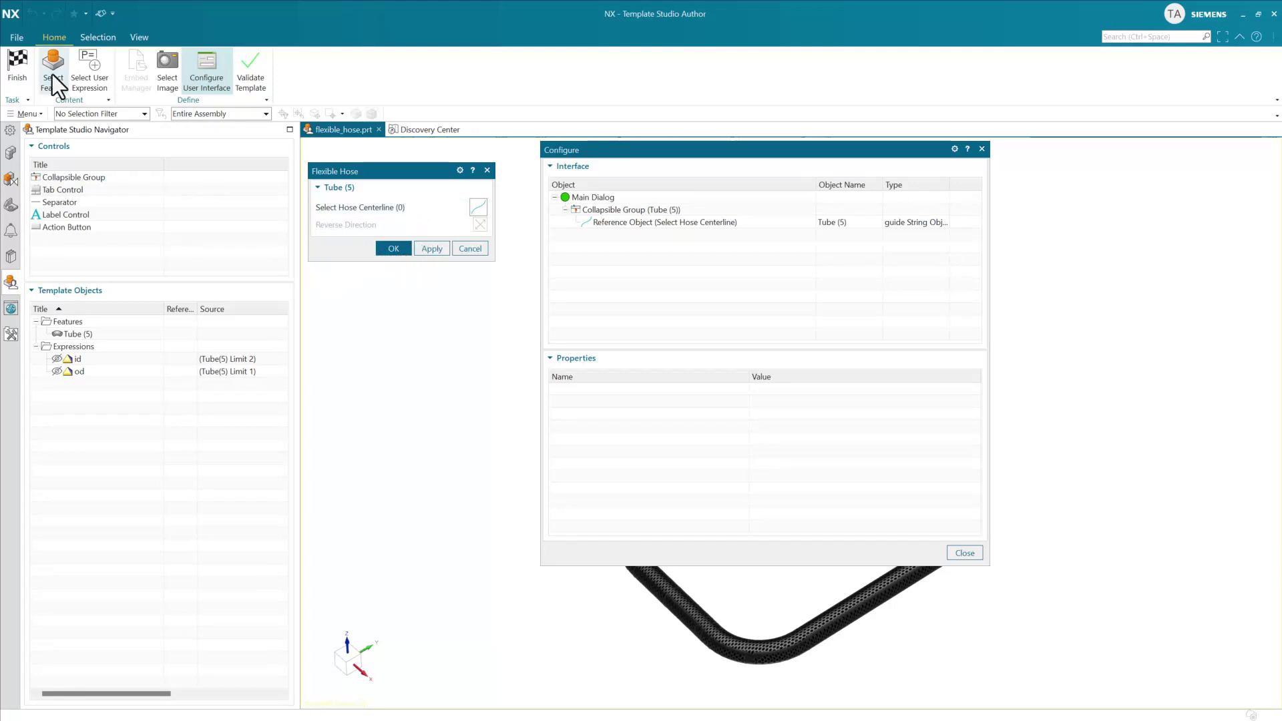
click(20, 67)
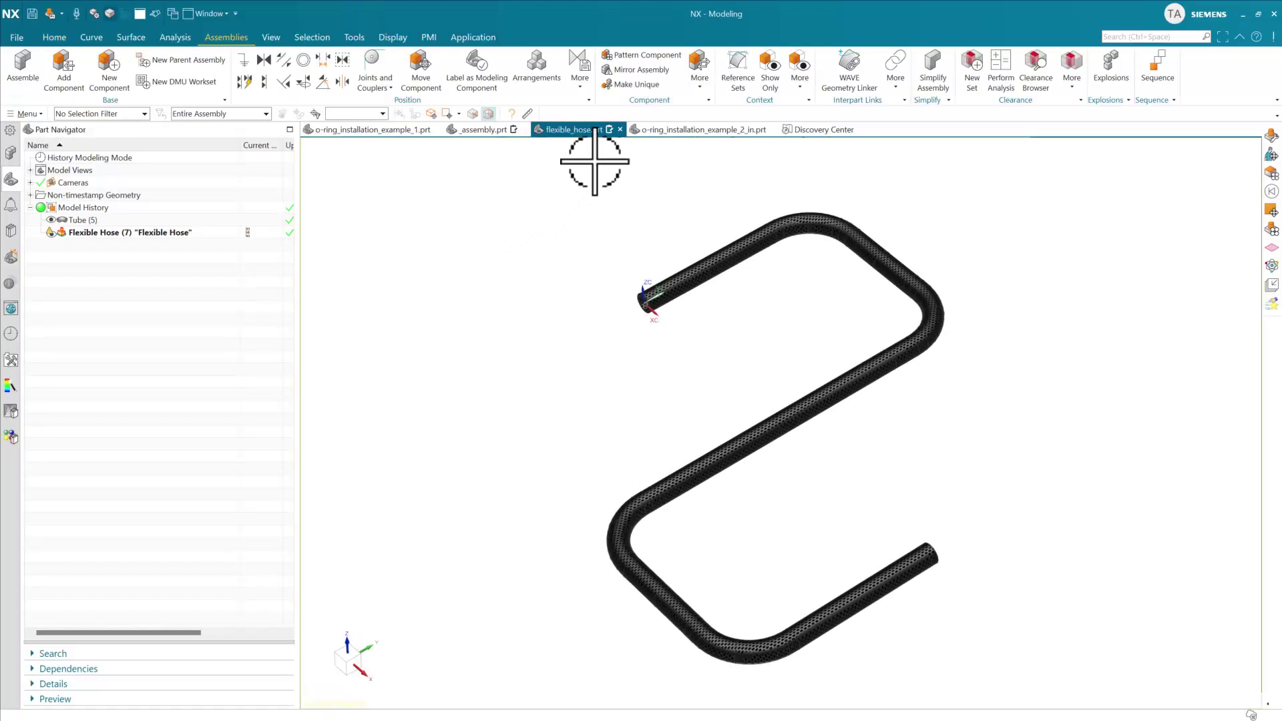
- Close the flexible hose part and highlight the assembly's Flexible Hose and Compression Spring features
click(619, 130)
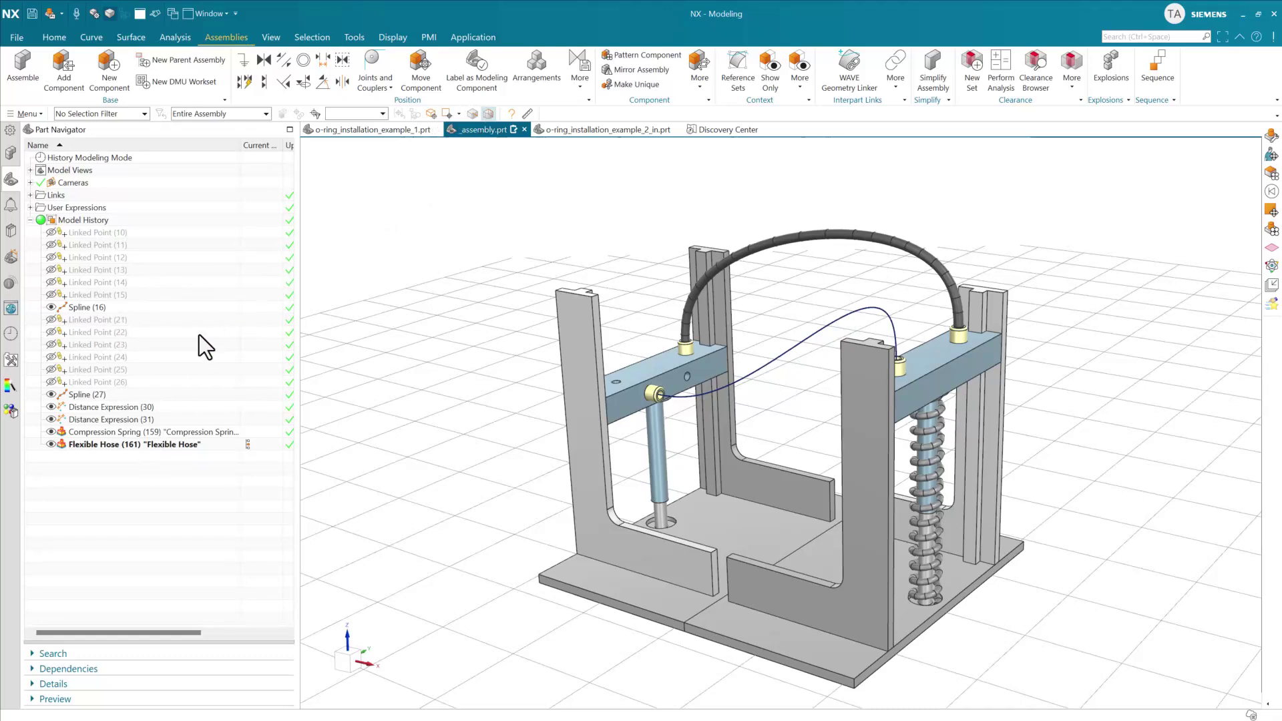
click(194, 432)
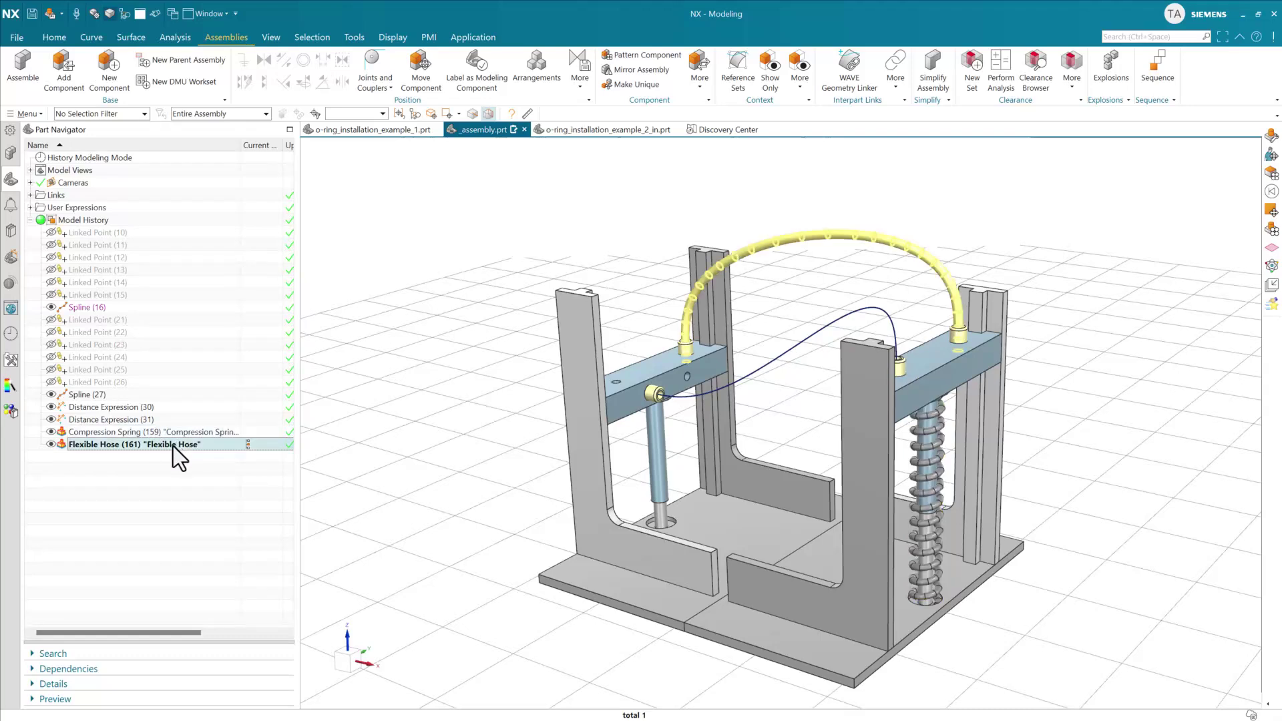
click(171, 445)
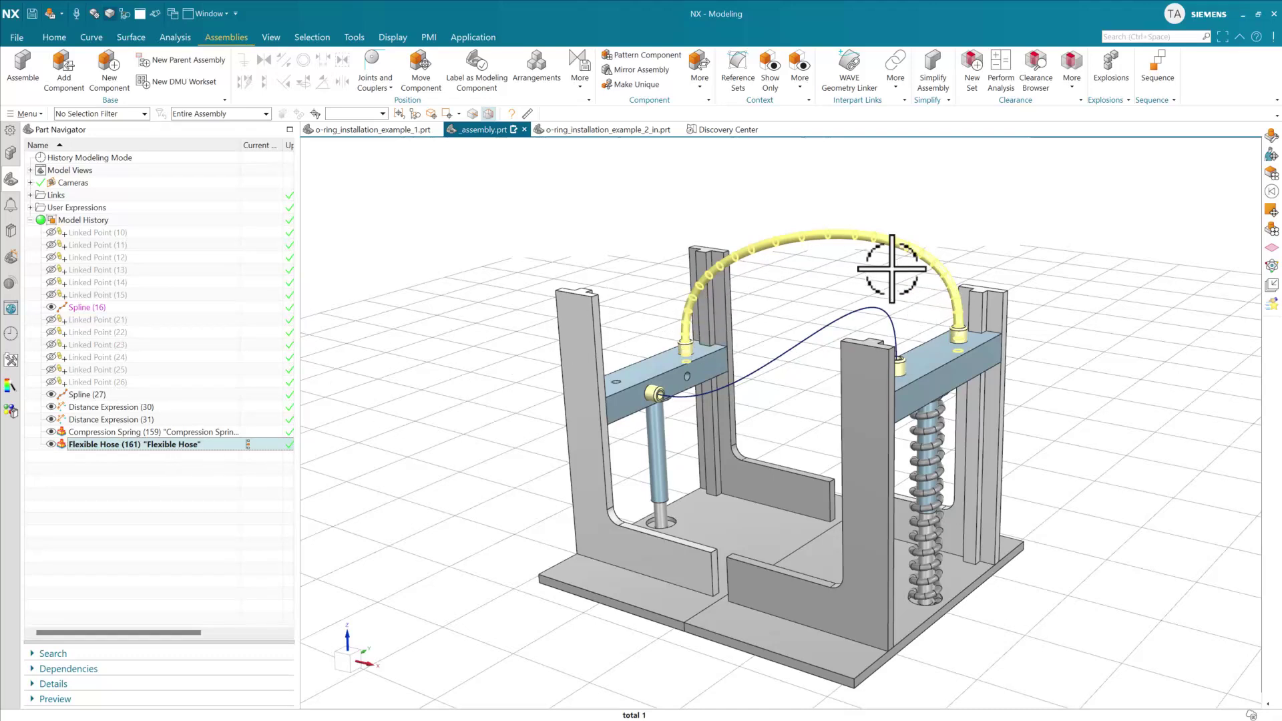
click(181, 432)
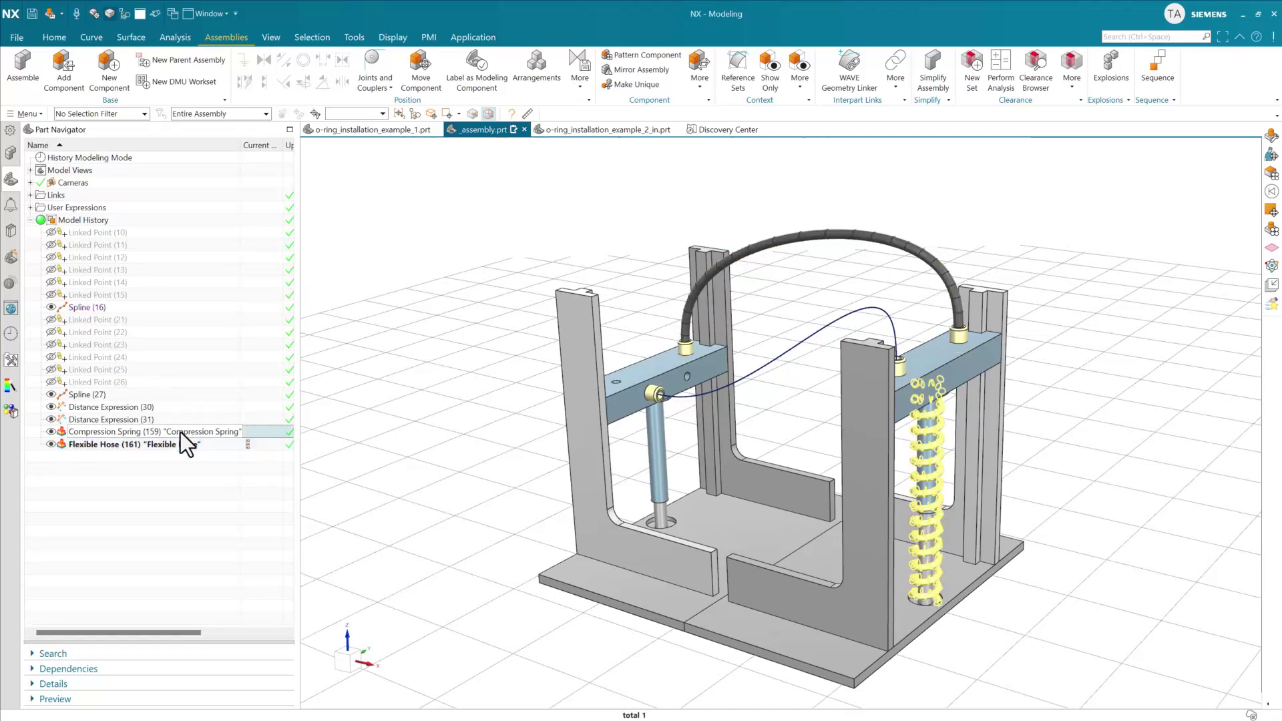
- Inspect the expression driving the existing Compression Spring's installed height, and close its parameters without changes
double_click(215, 432)
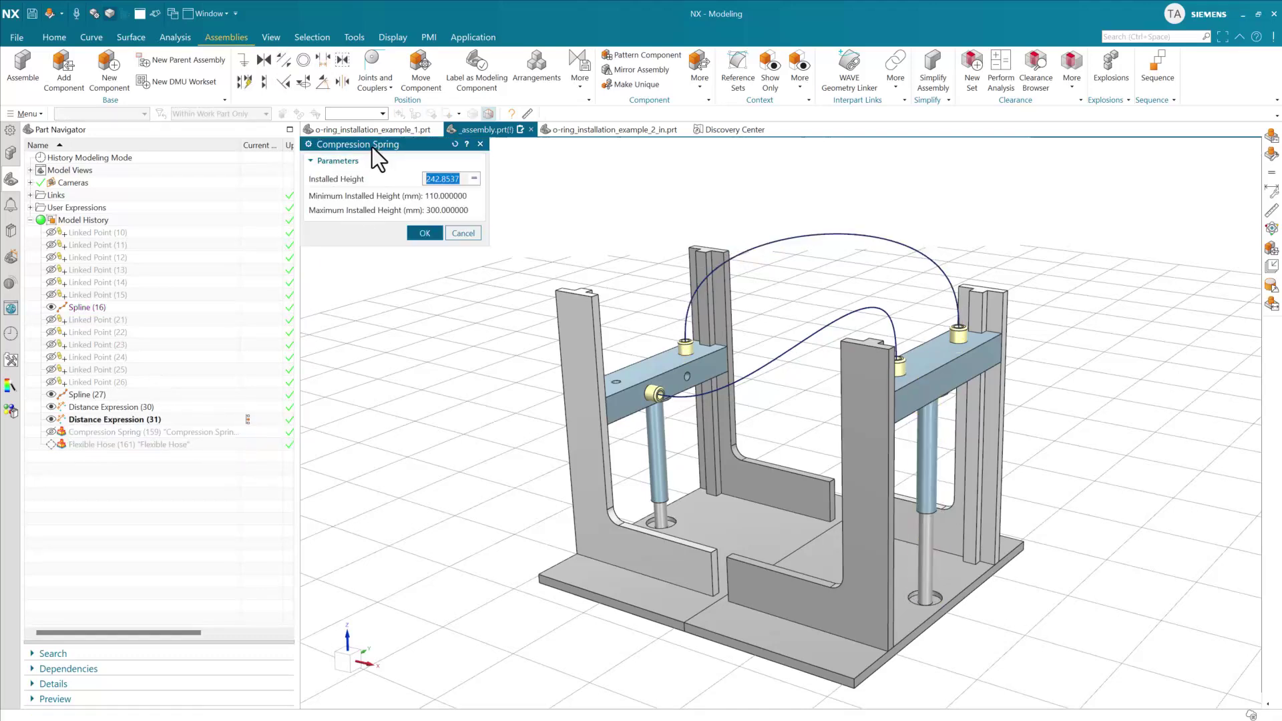
drag(371, 147, 382, 162)
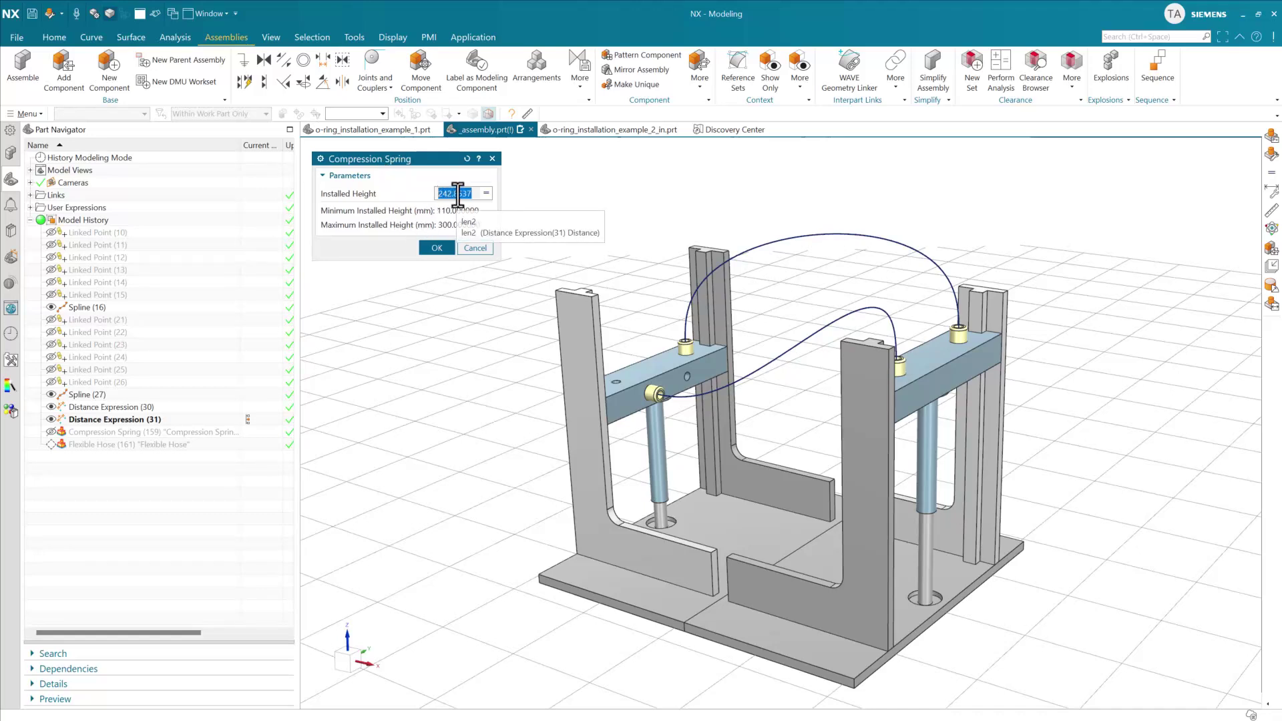
click(441, 194)
drag(437, 194, 471, 199)
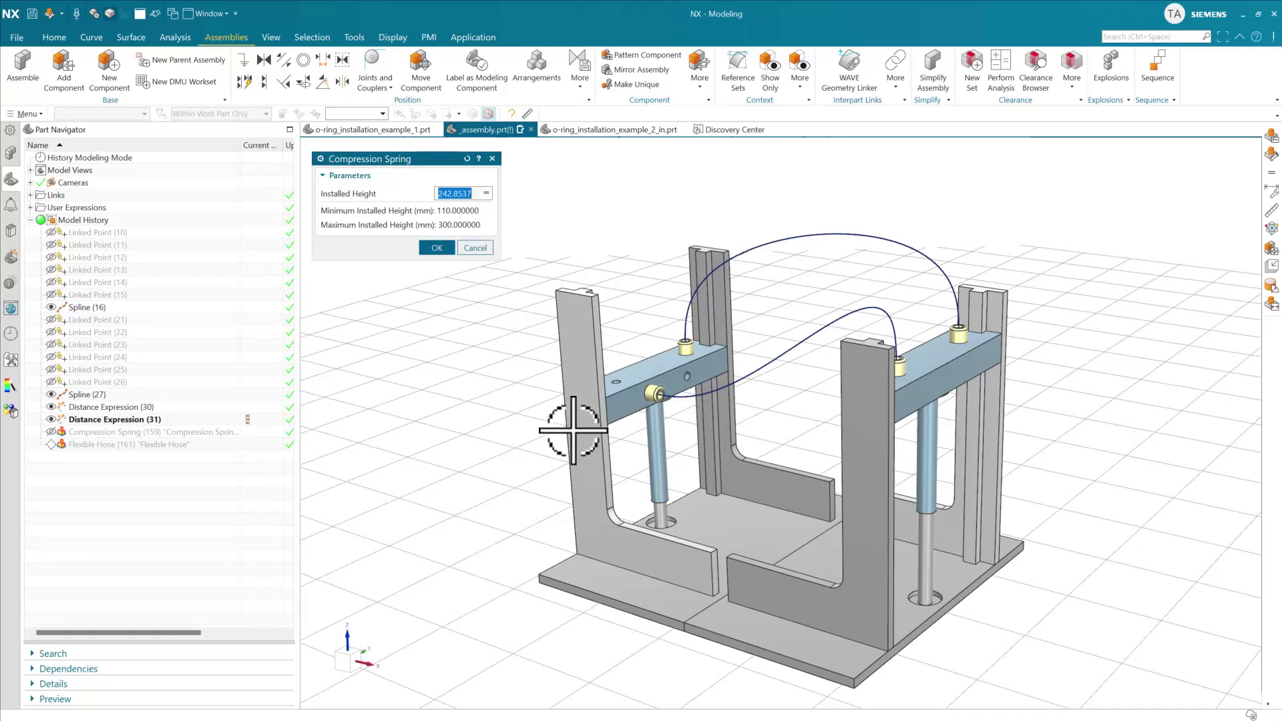
click(477, 247)
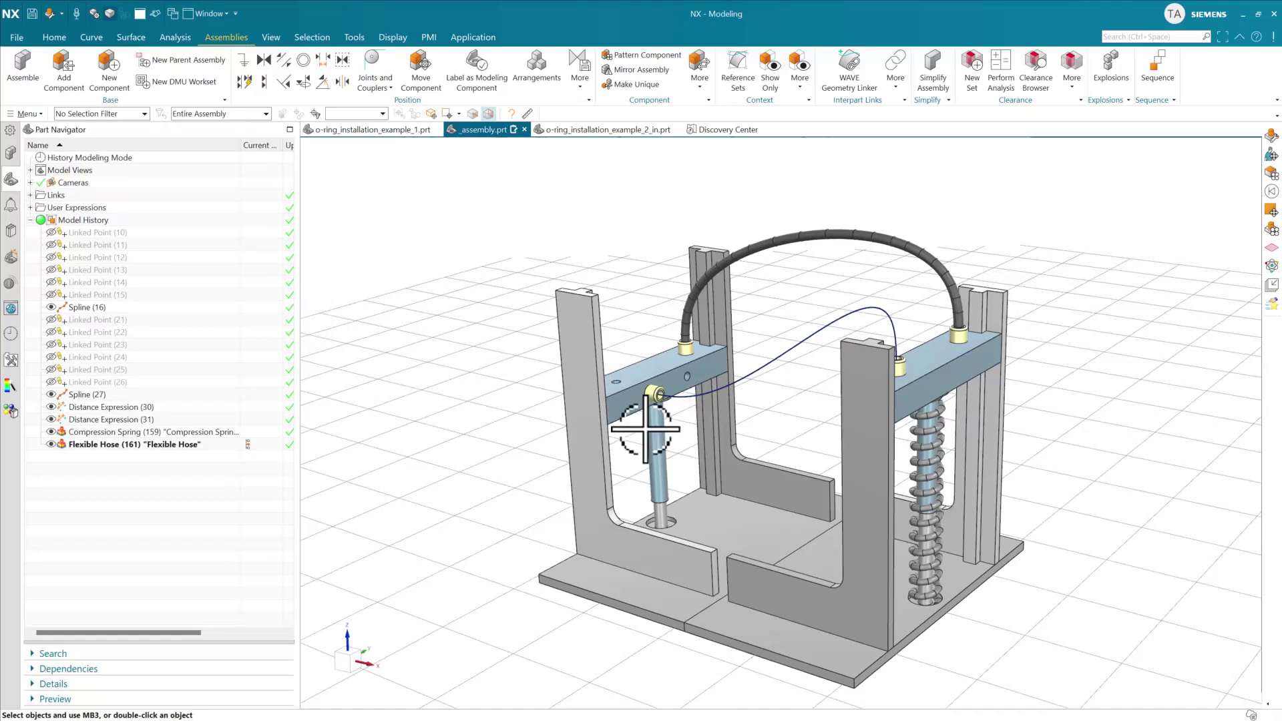
- Add another compression_spring.prt component to the assembly from the loaded parts
click(11, 153)
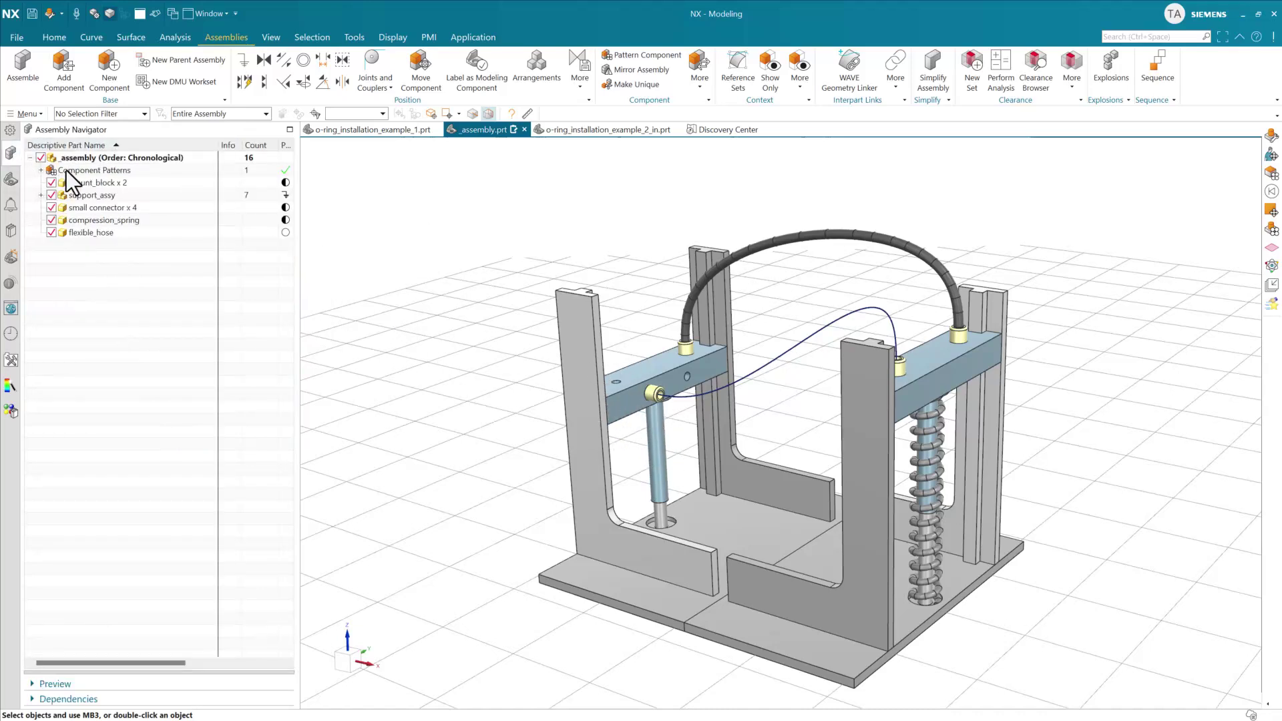
click(101, 220)
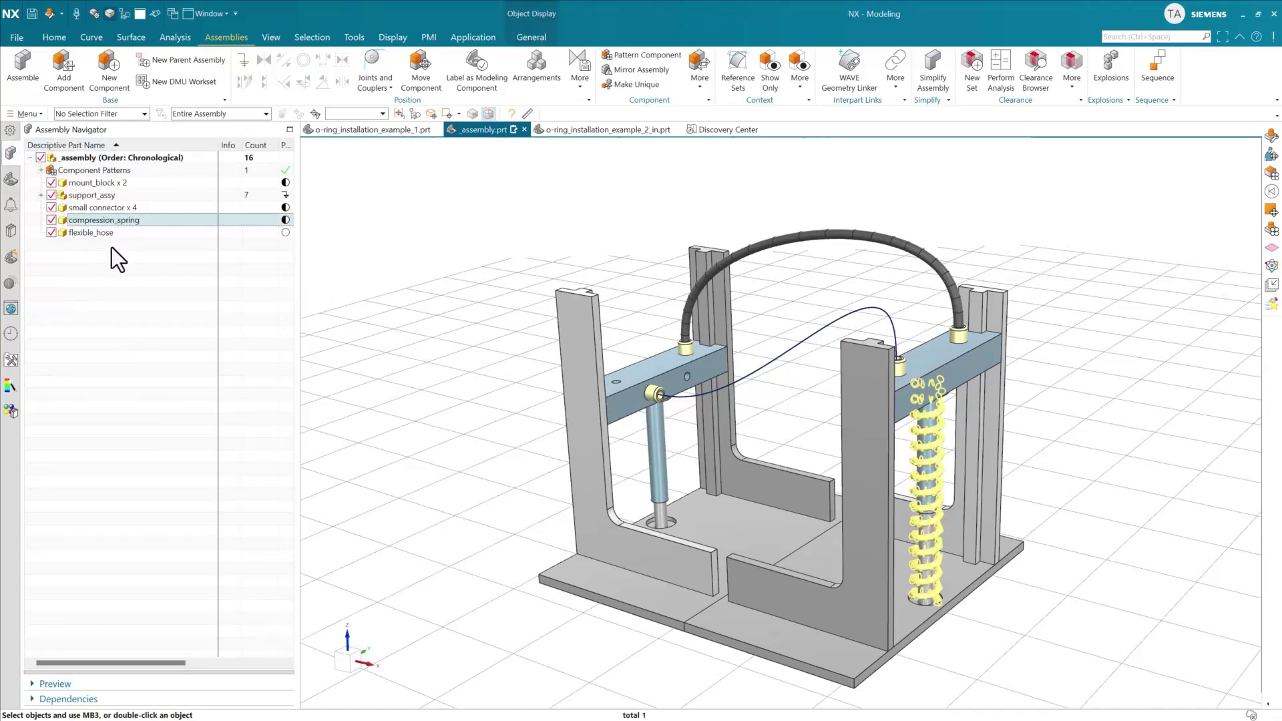
click(111, 247)
click(69, 82)
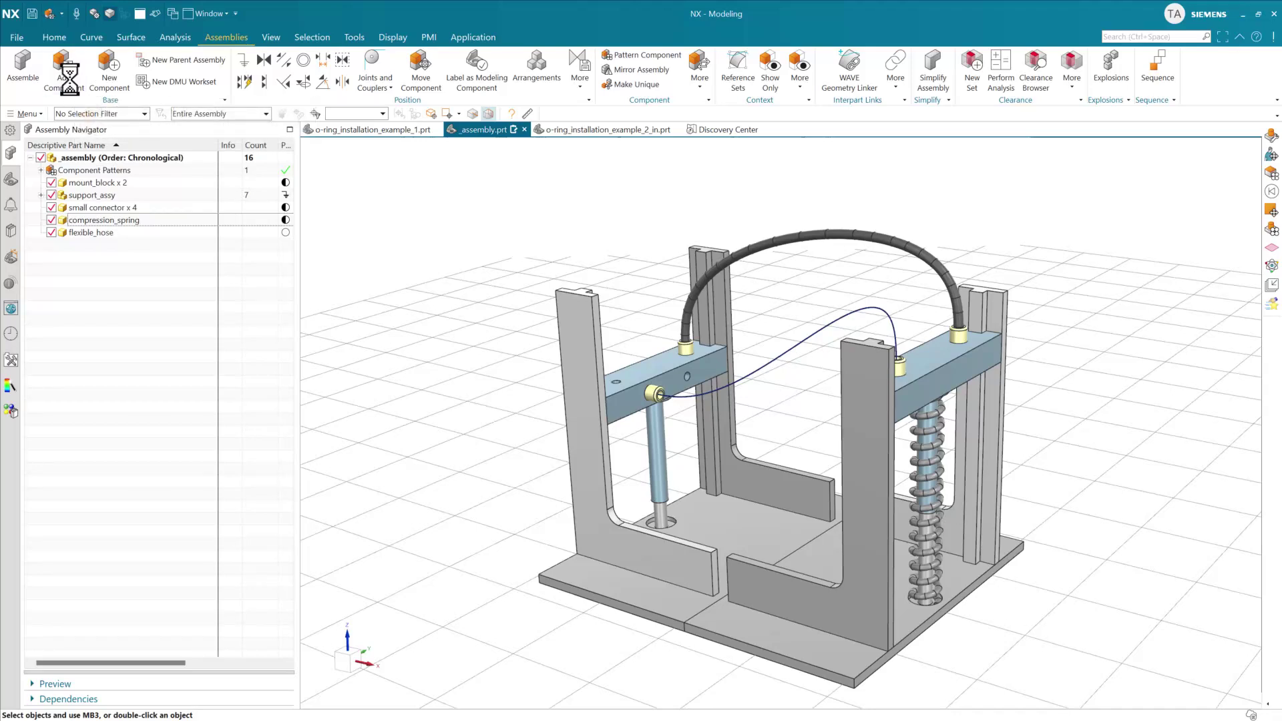
click(387, 278)
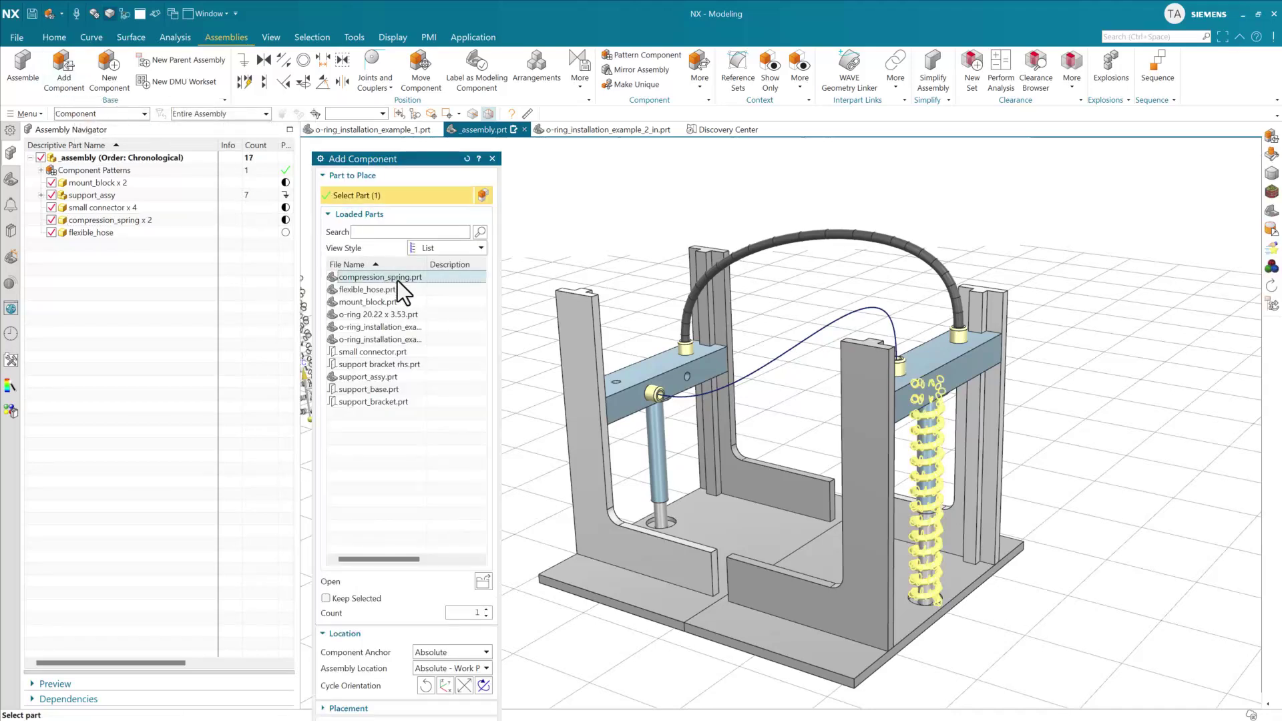
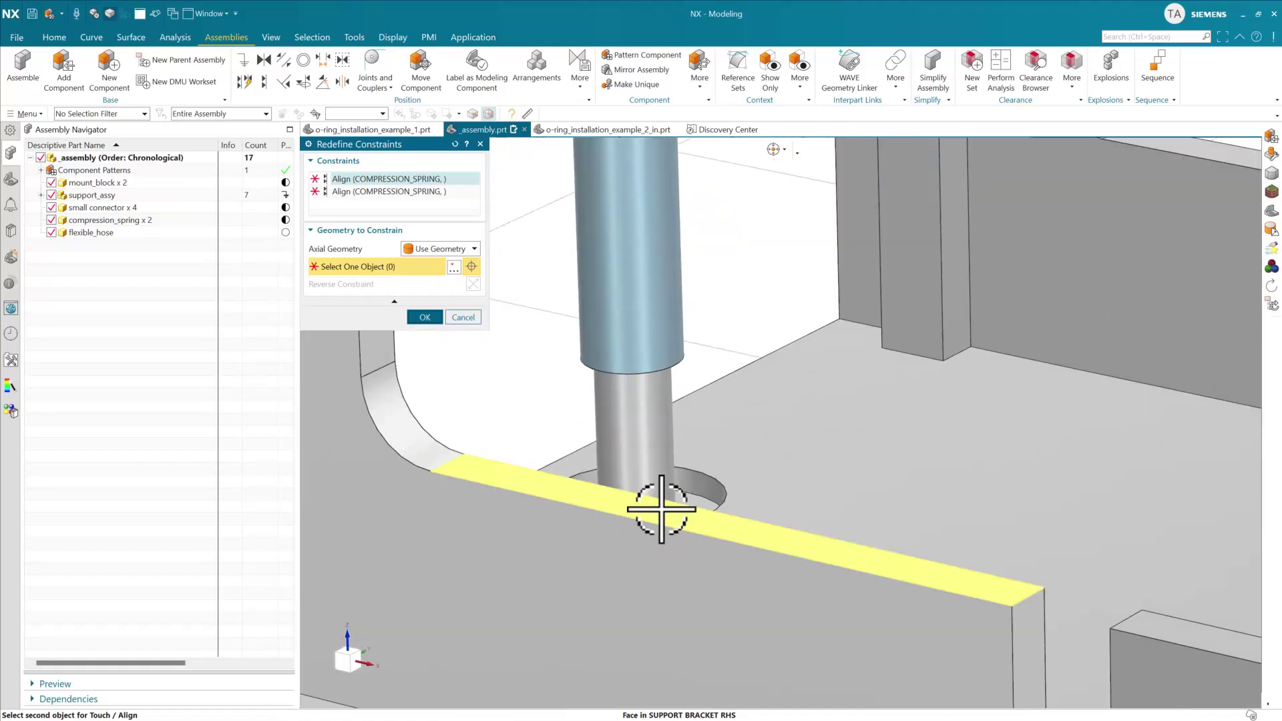
- Align the new spring with the support base's recess face and the bare rod's axis, and accept the constraints
scroll(674, 529, up, 3)
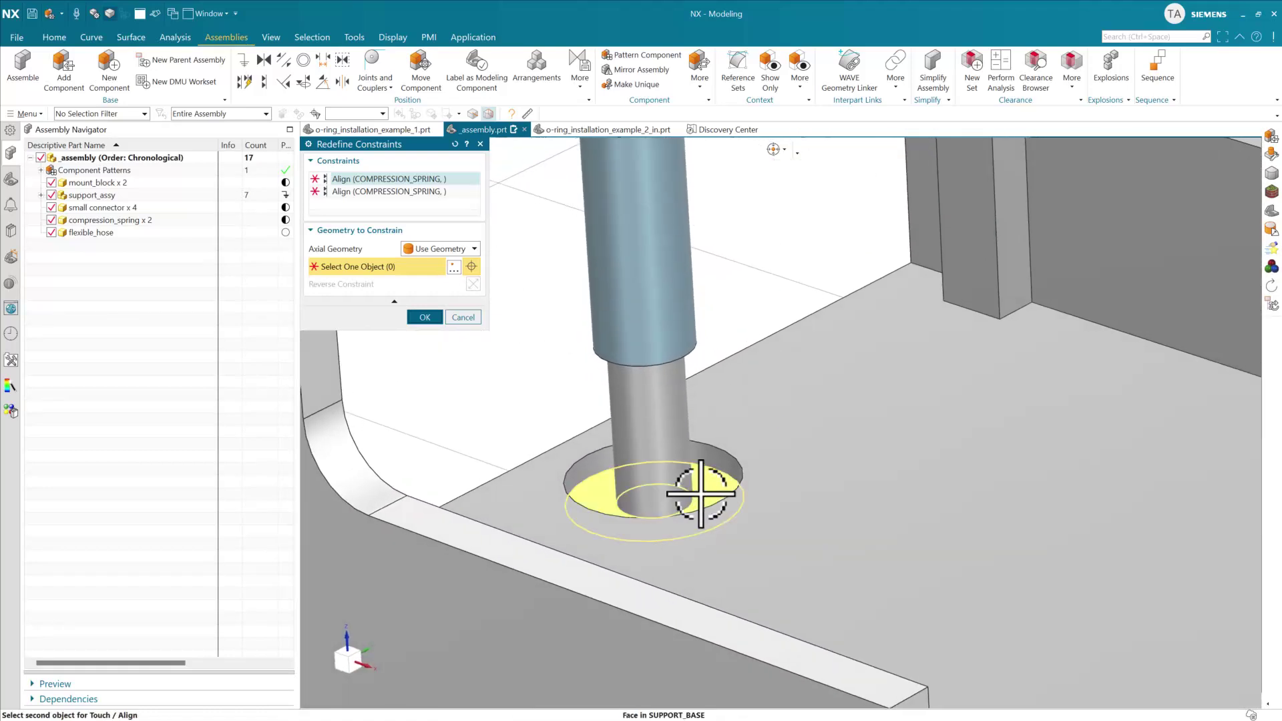
click(691, 498)
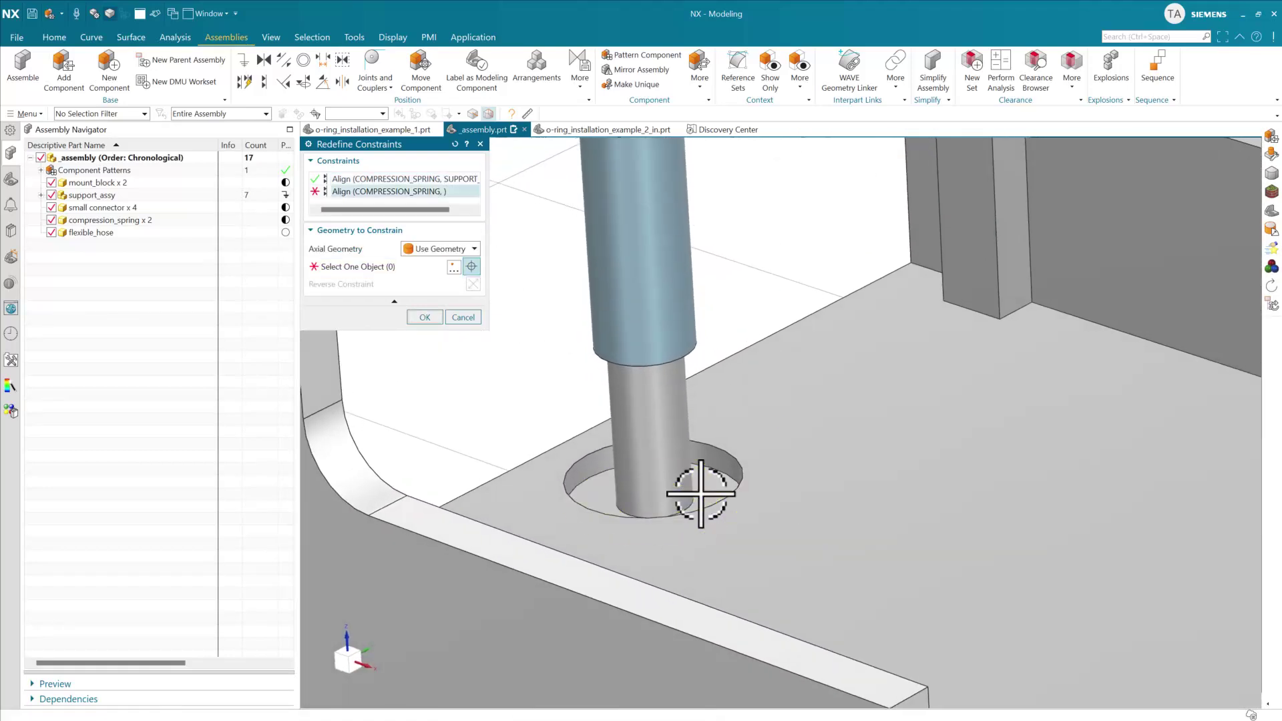
click(647, 408)
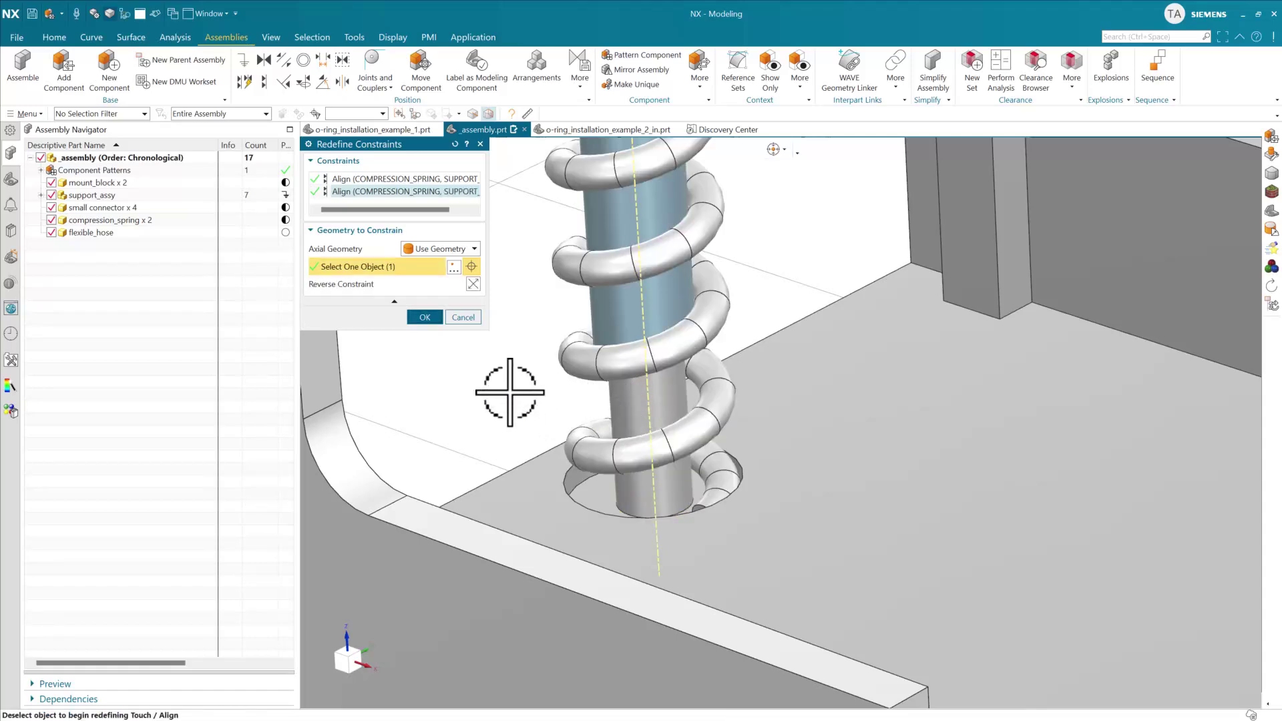
scroll(544, 374, down, 5)
shift+middle_drag(559, 337, 758, 500)
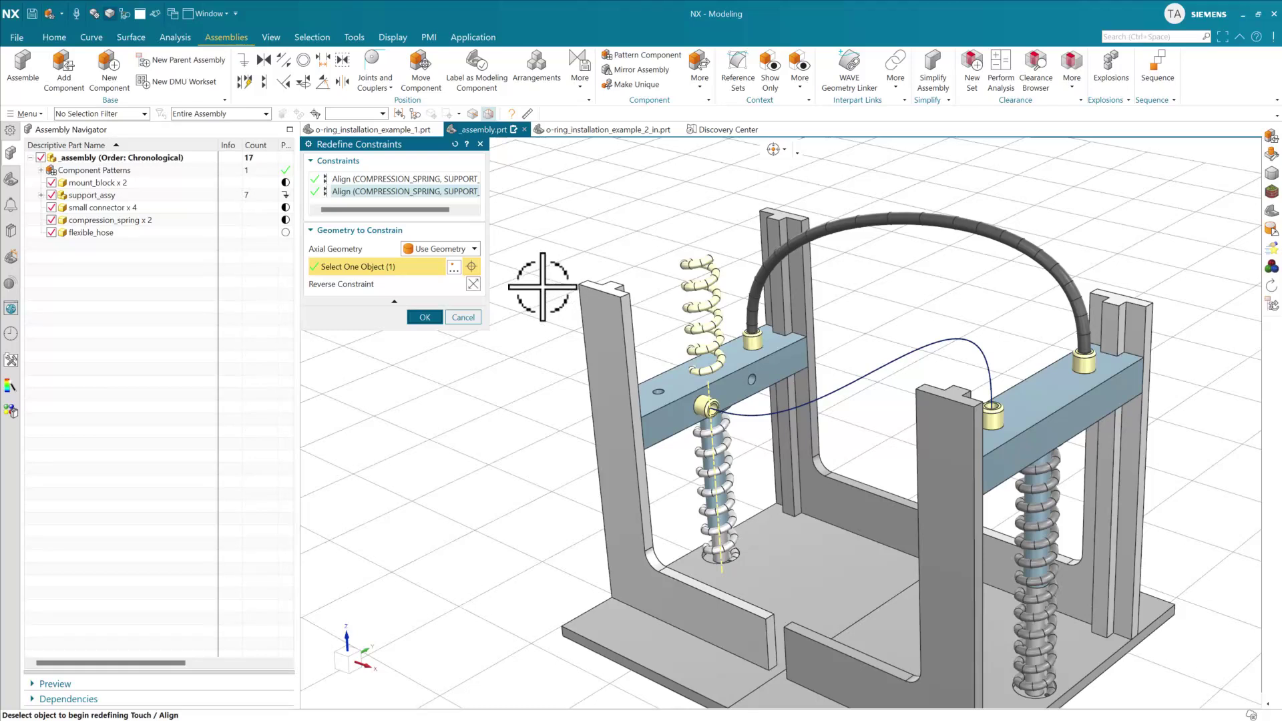
click(424, 318)
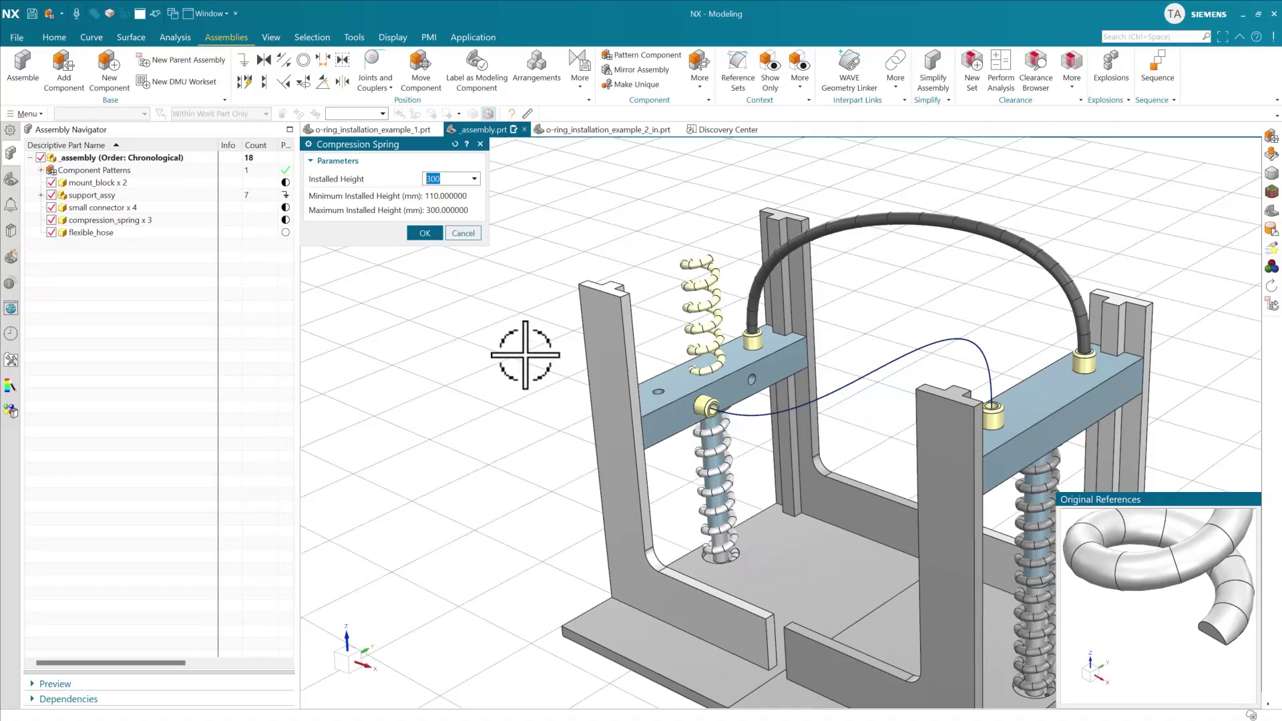
- Set the new spring's Installed Height to the expression len1 and apply the deformation
text(len)
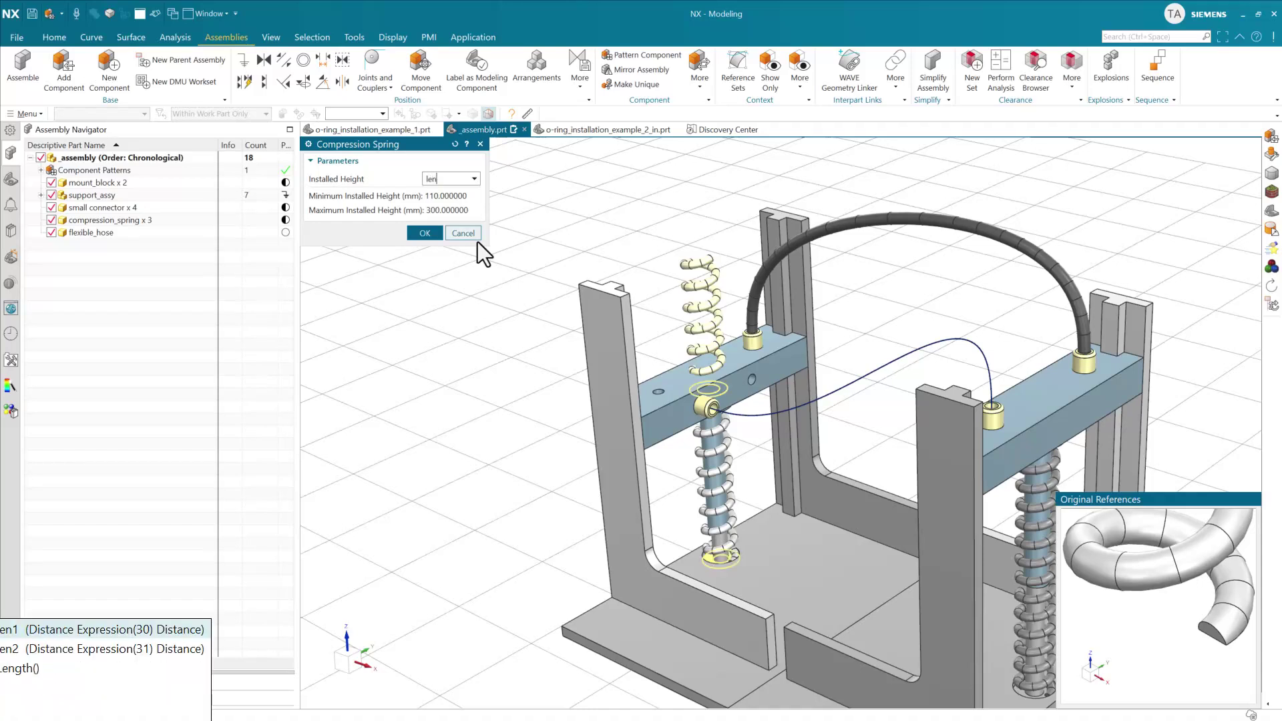
text(1)
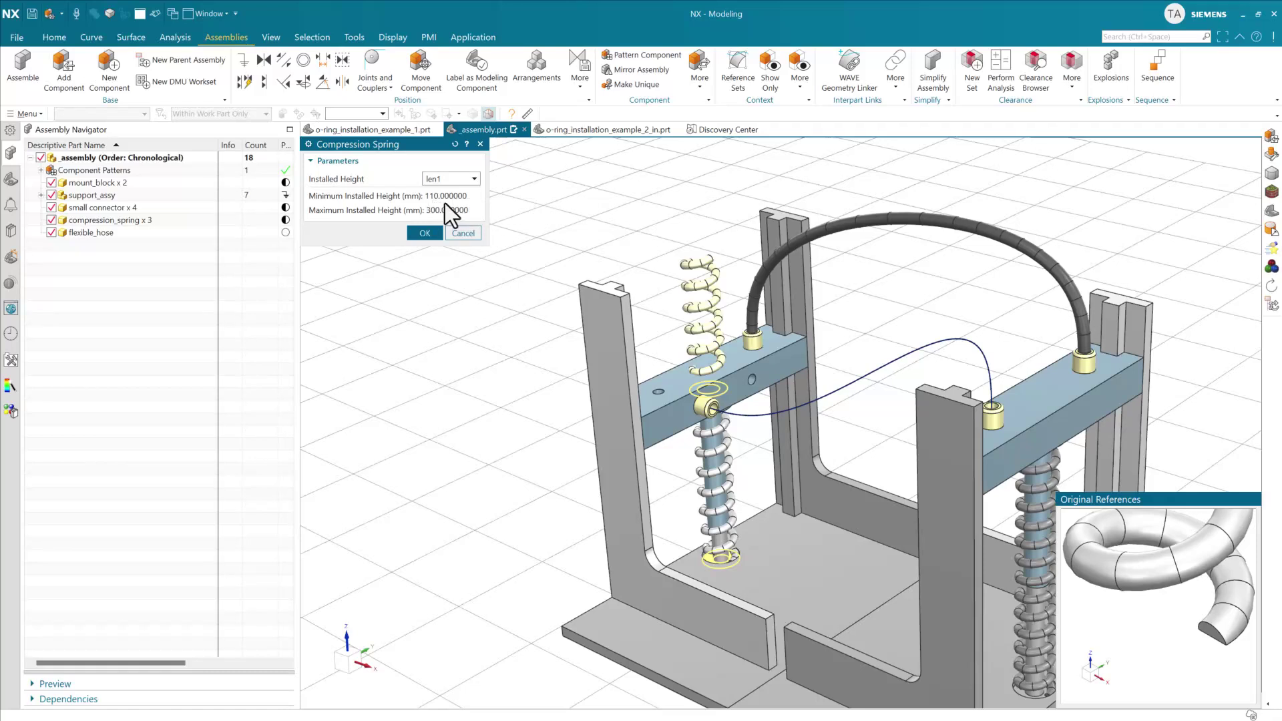
click(412, 231)
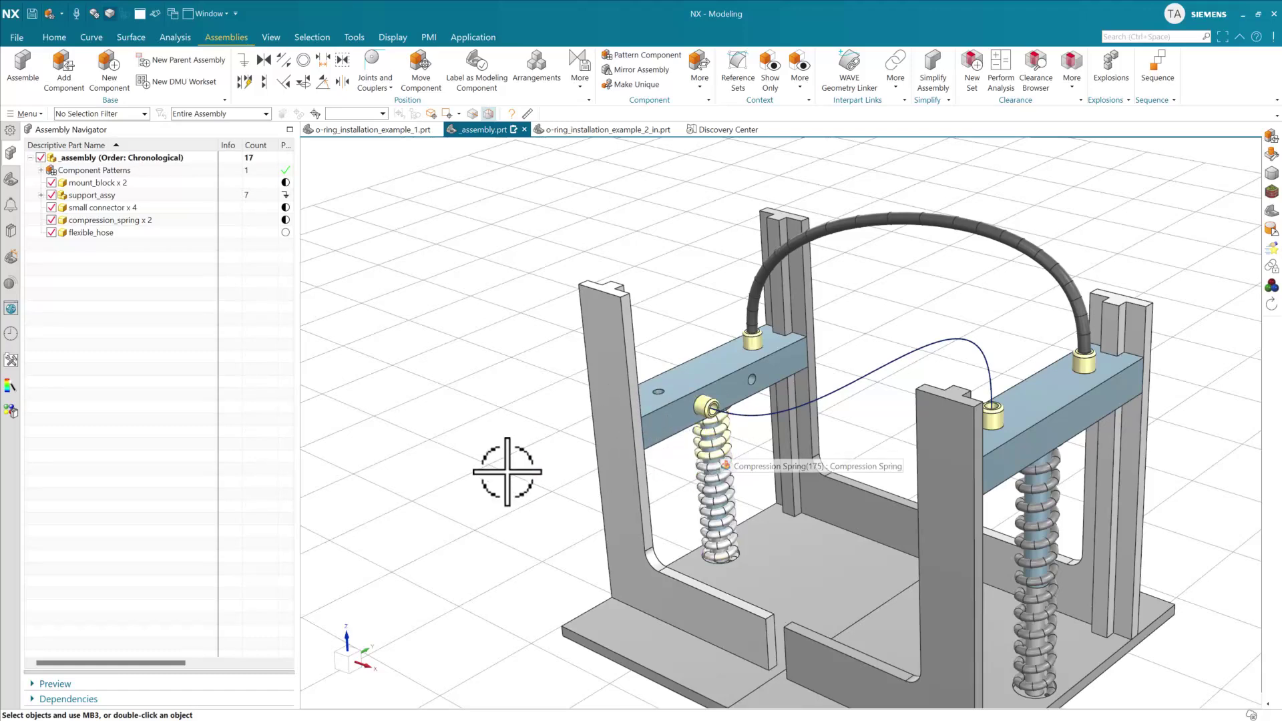
- Examine the two compression_spring instances and compare the separate Compression Spring and Flexible Hose features in the assembly's model history
middle_drag(462, 489, 460, 528)
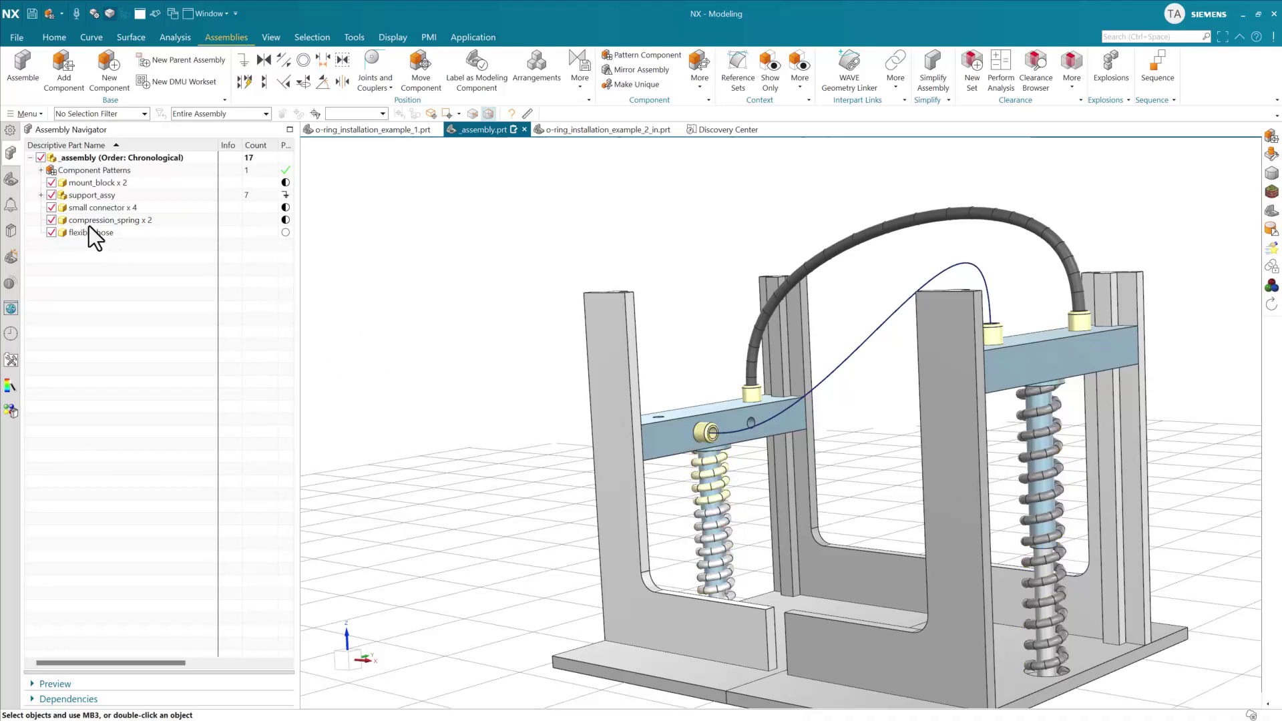
click(119, 221)
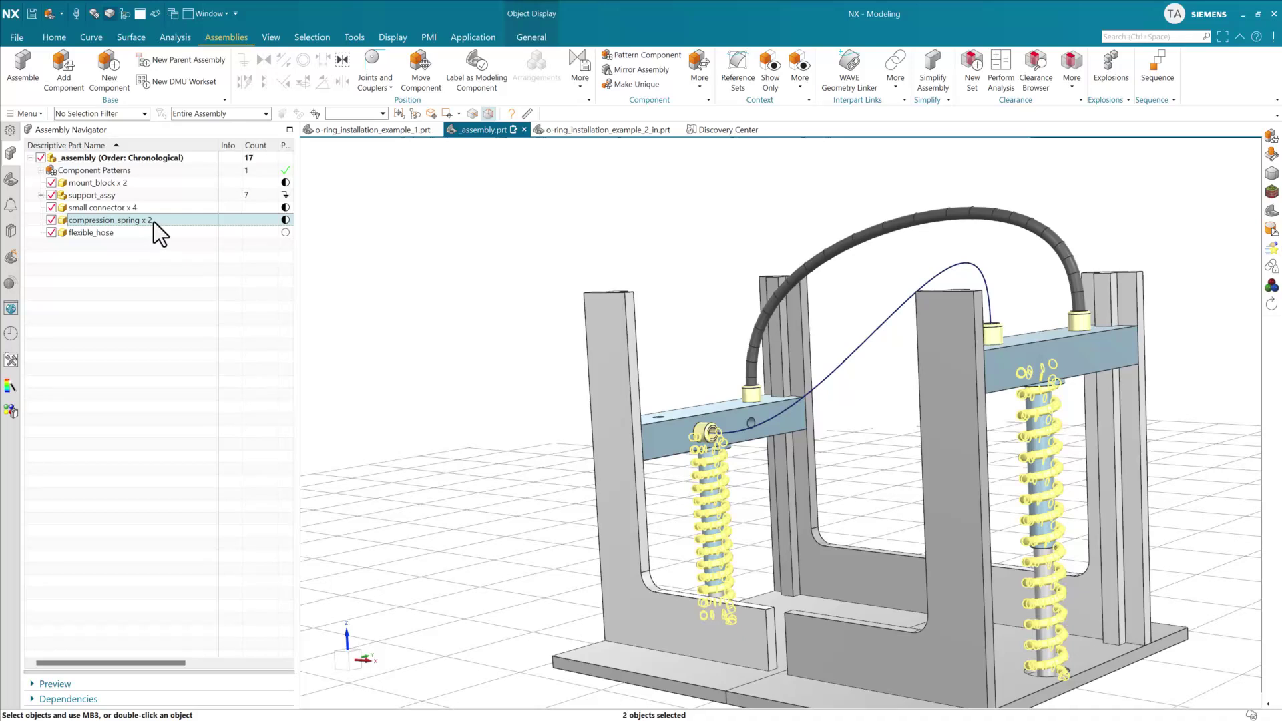
click(11, 179)
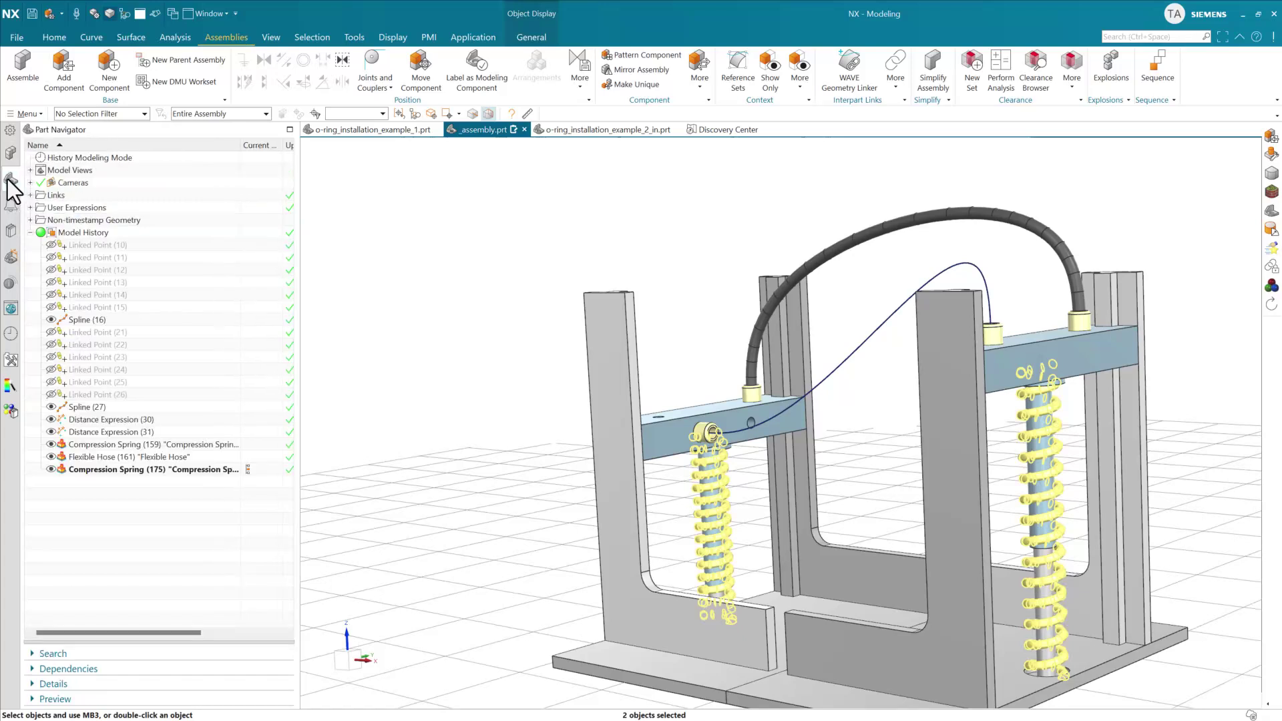
click(209, 446)
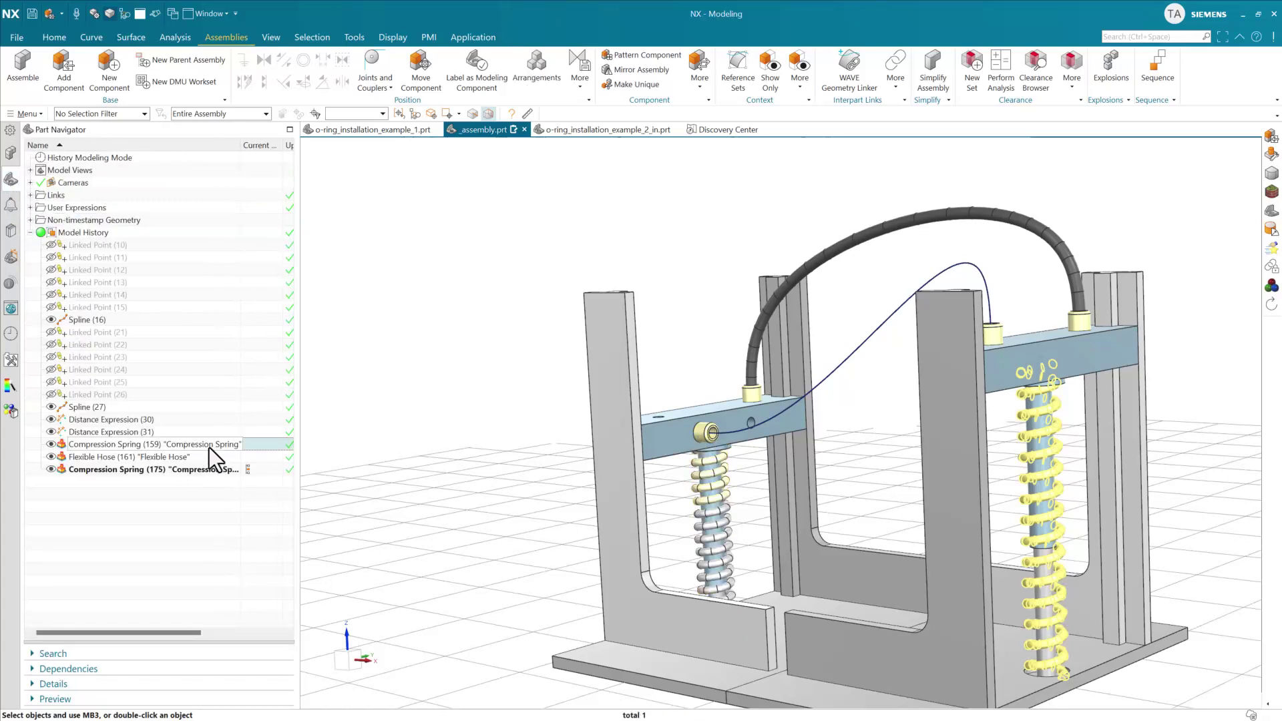
click(207, 469)
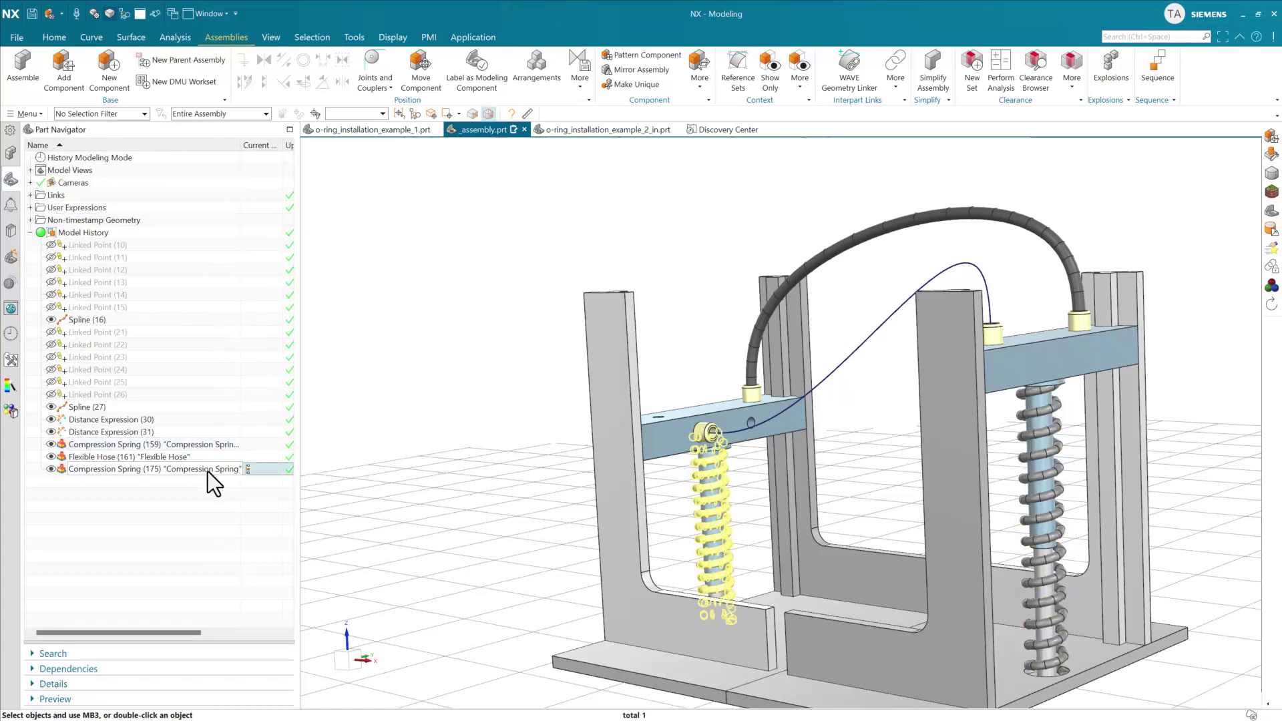
click(210, 444)
click(207, 469)
double_click(207, 470)
click(179, 457)
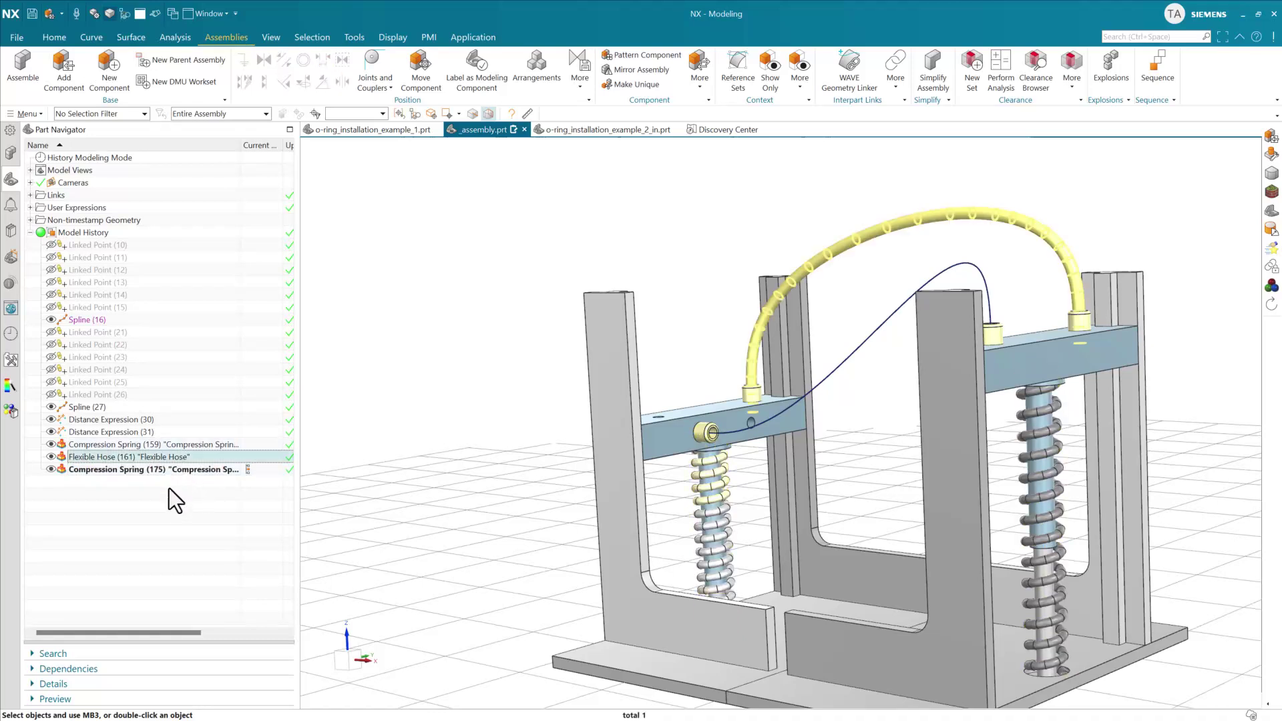
click(169, 490)
- Add another flexible_hose.prt component from the loaded parts and deform it along the bare spline between the two front connectors
click(10, 153)
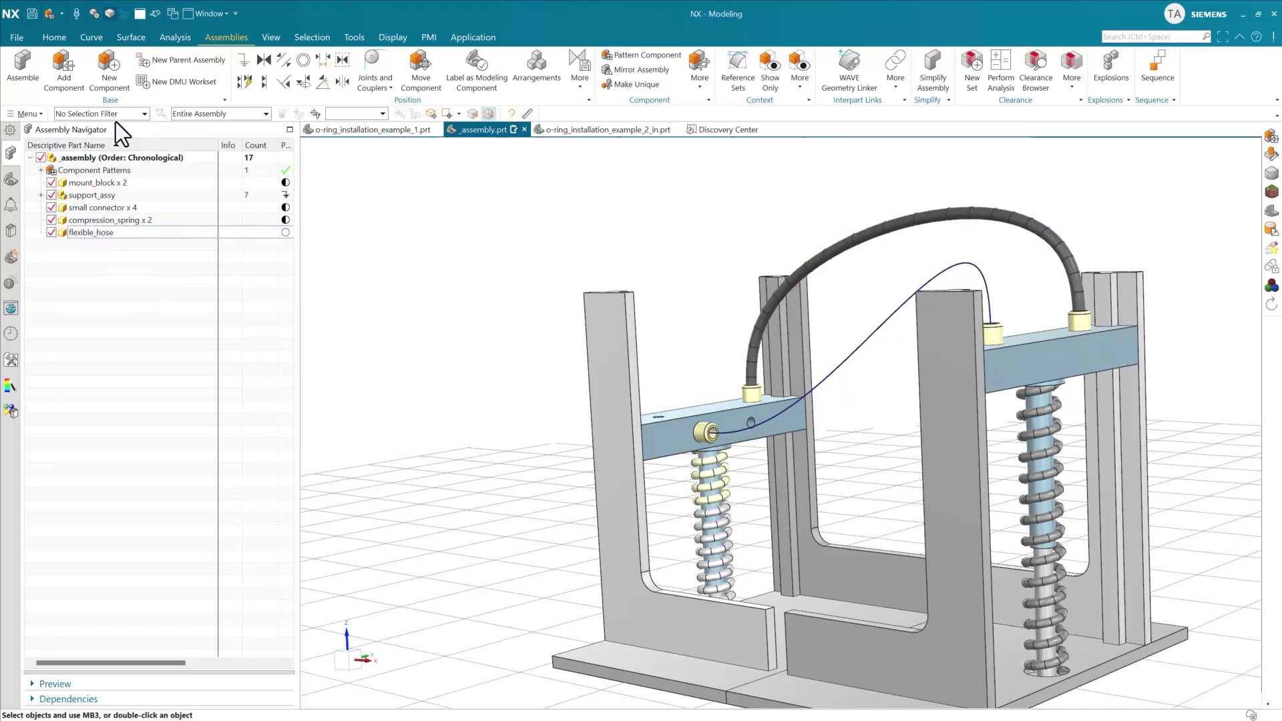
click(75, 72)
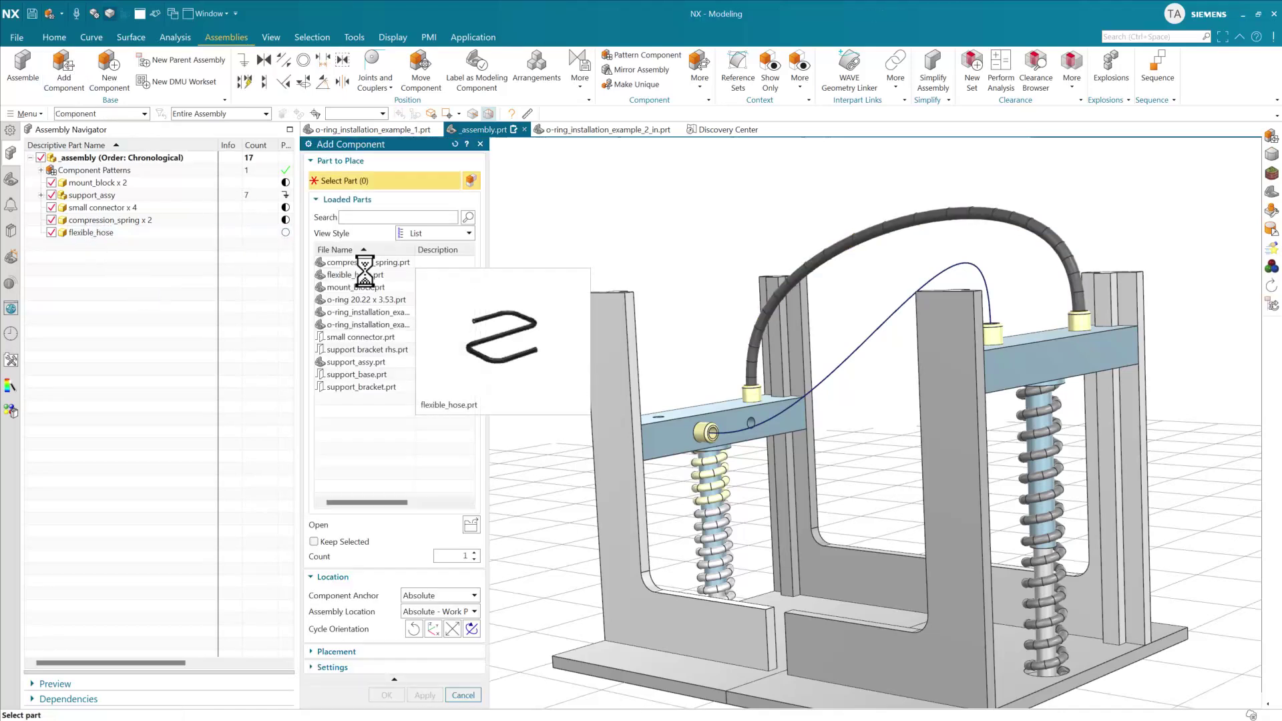
click(374, 275)
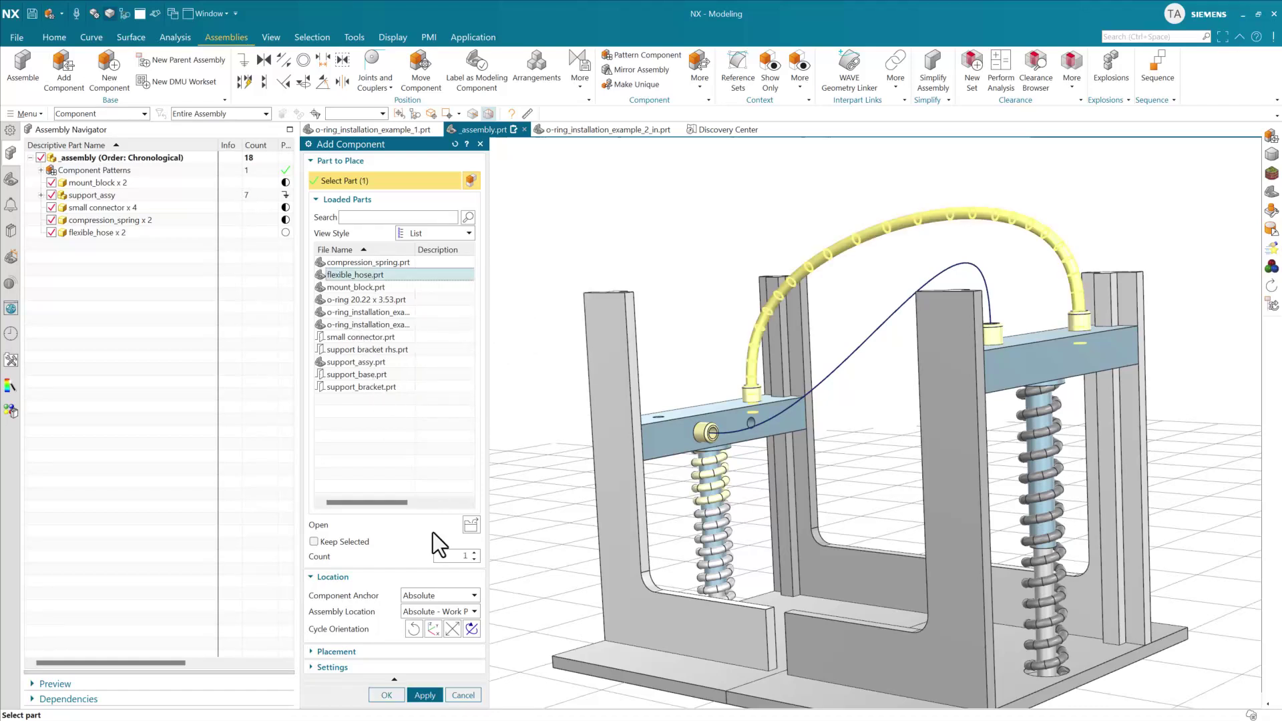
click(387, 694)
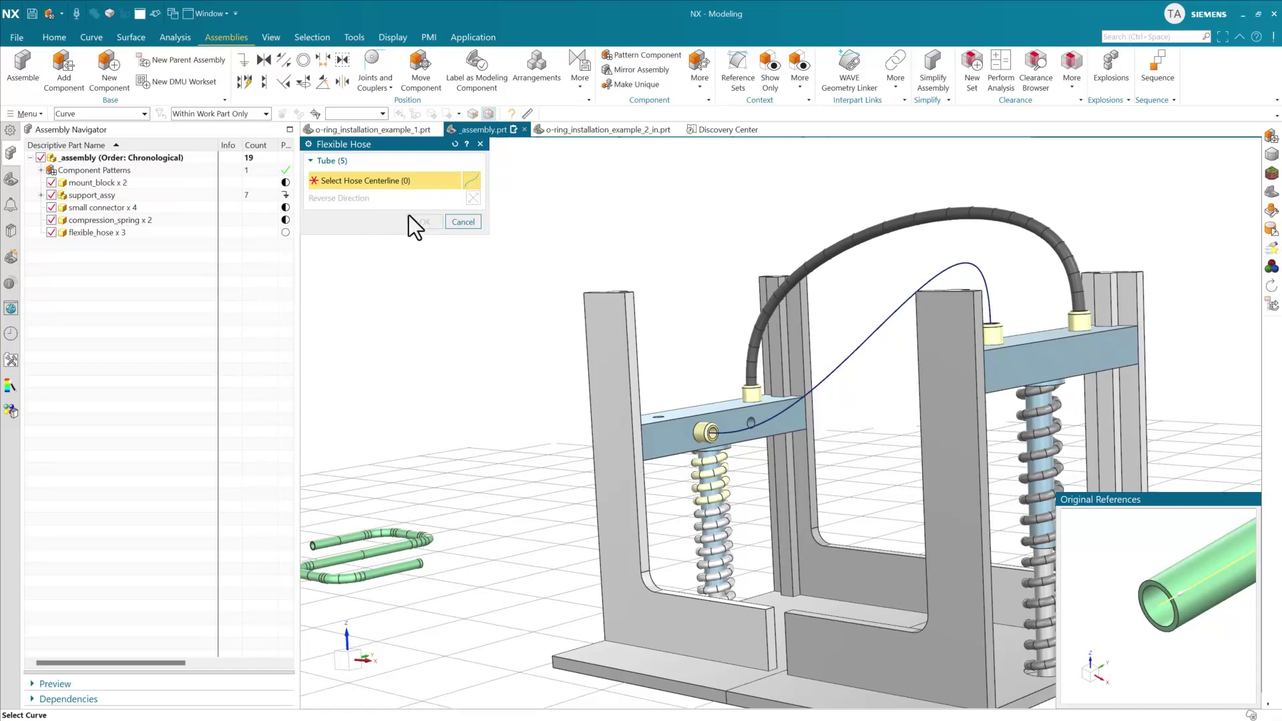
click(871, 330)
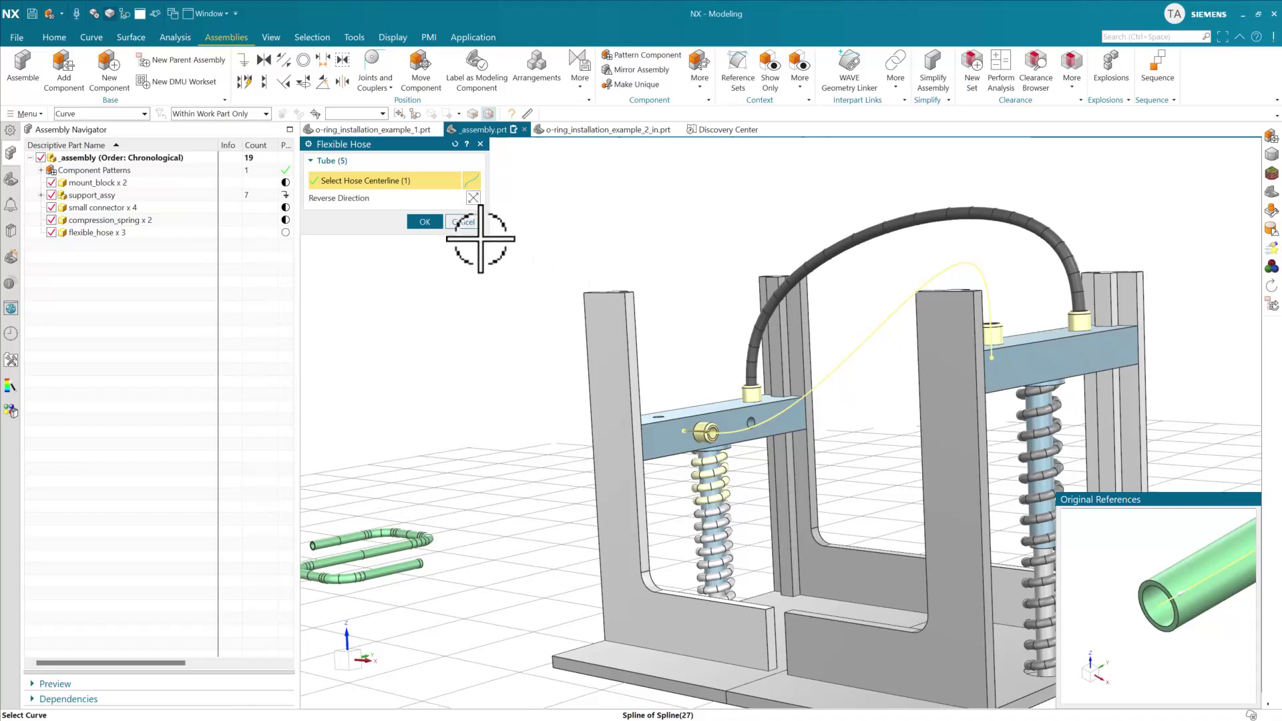
click(426, 223)
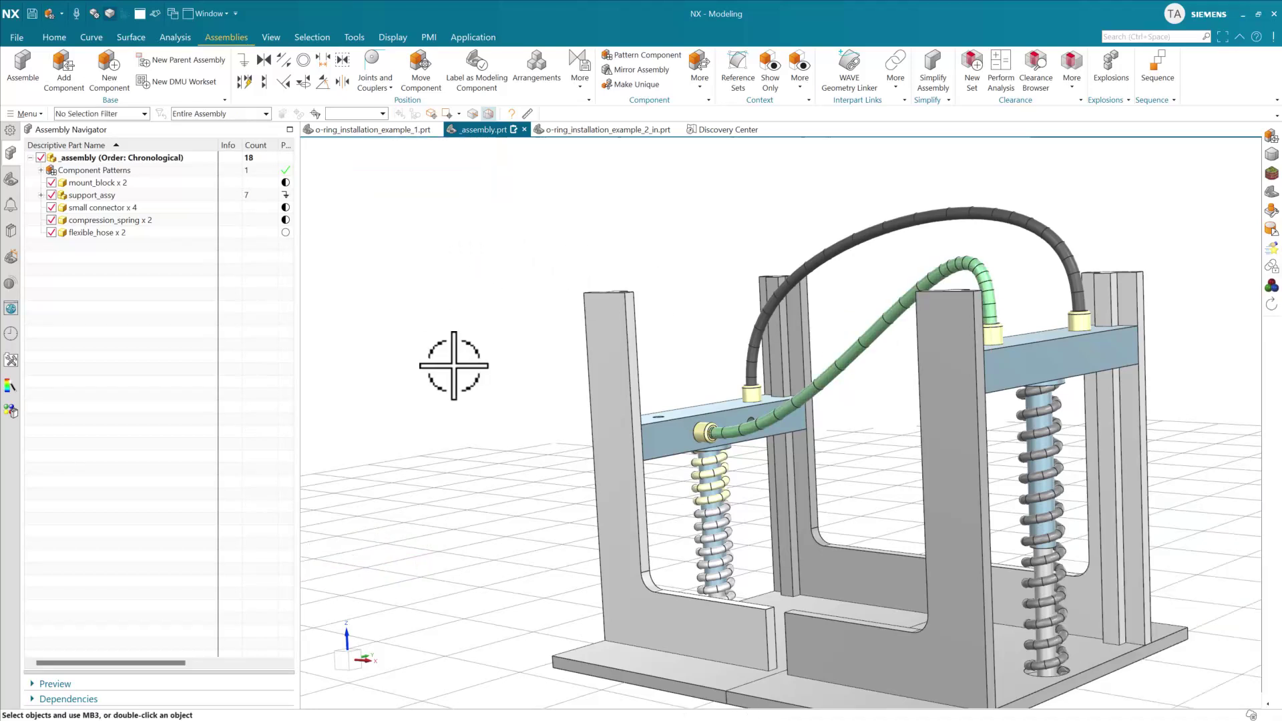
- Highlight both flexible_hose instances, view the undeformed flexible_hose.prt in its own window, and return to the assembly
click(132, 234)
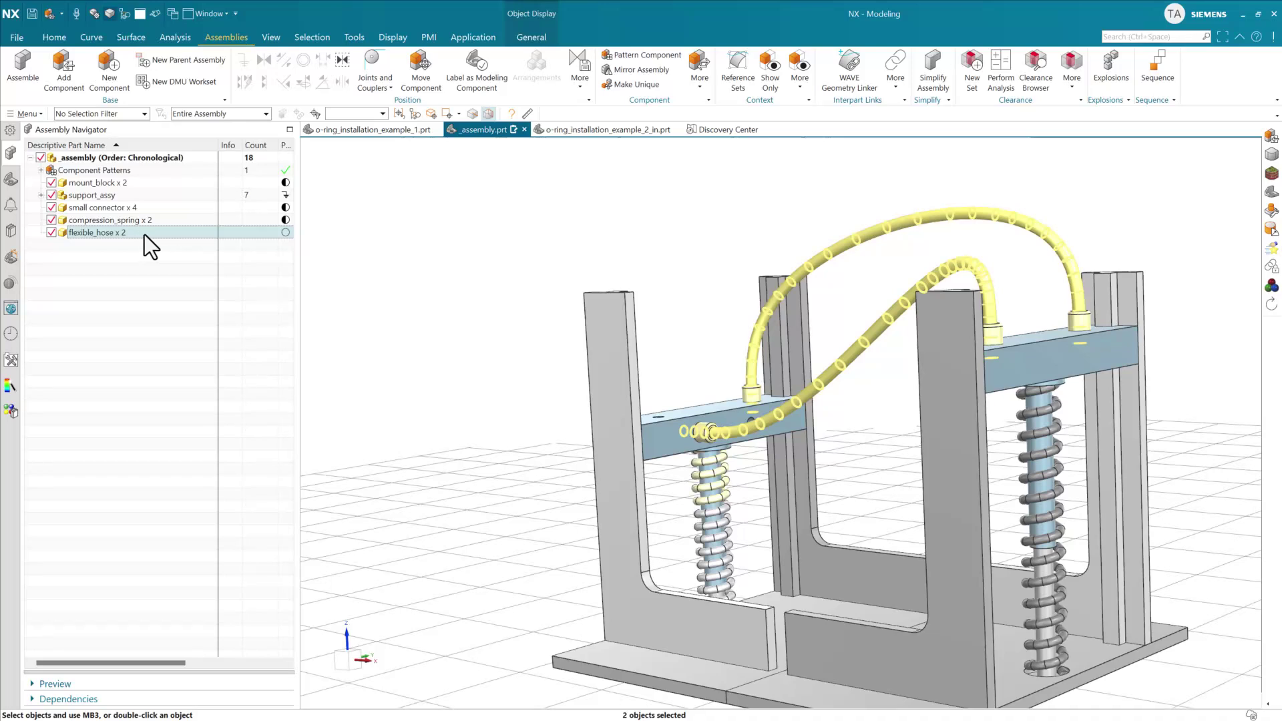
key(Escape)
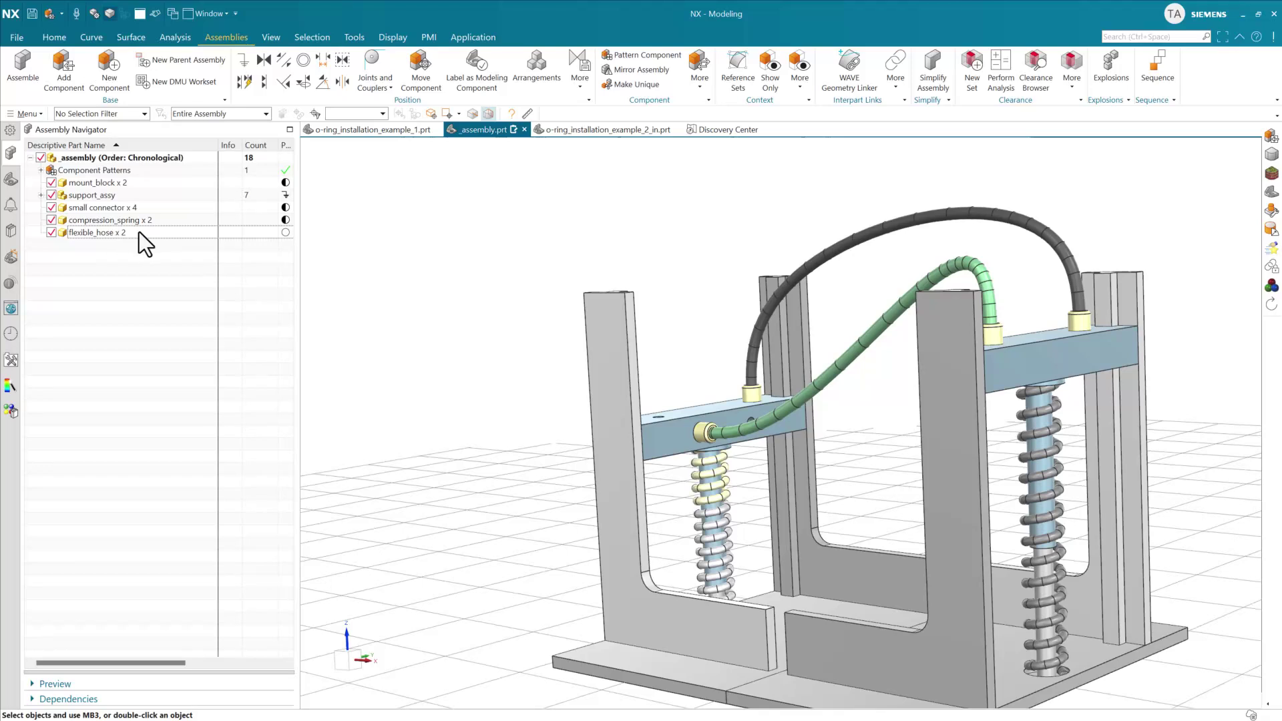
click(139, 231)
right_click(141, 232)
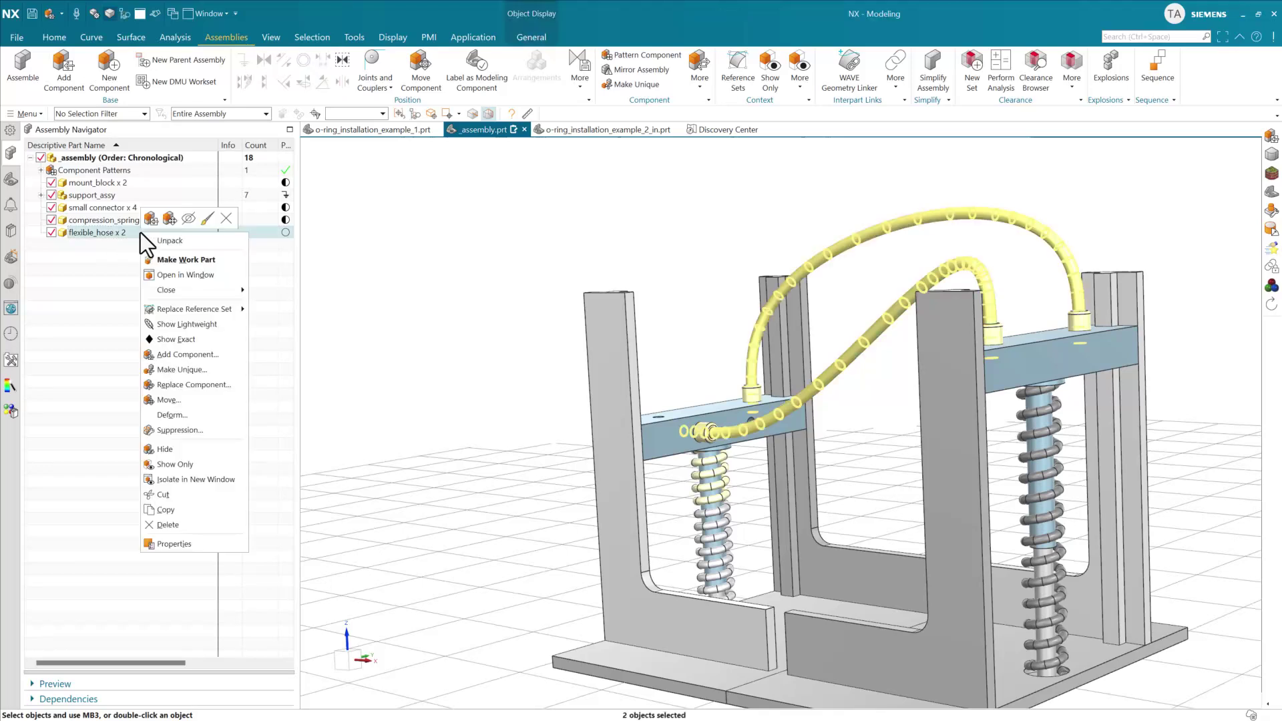
click(206, 274)
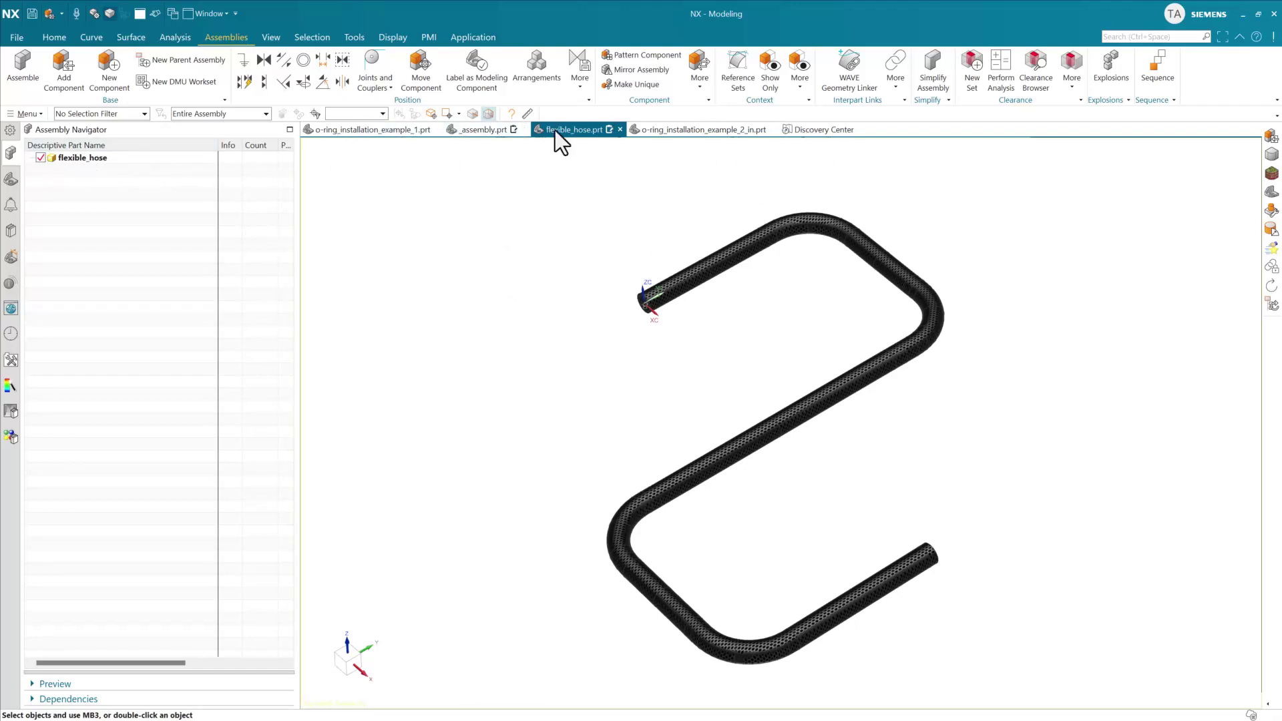
click(482, 130)
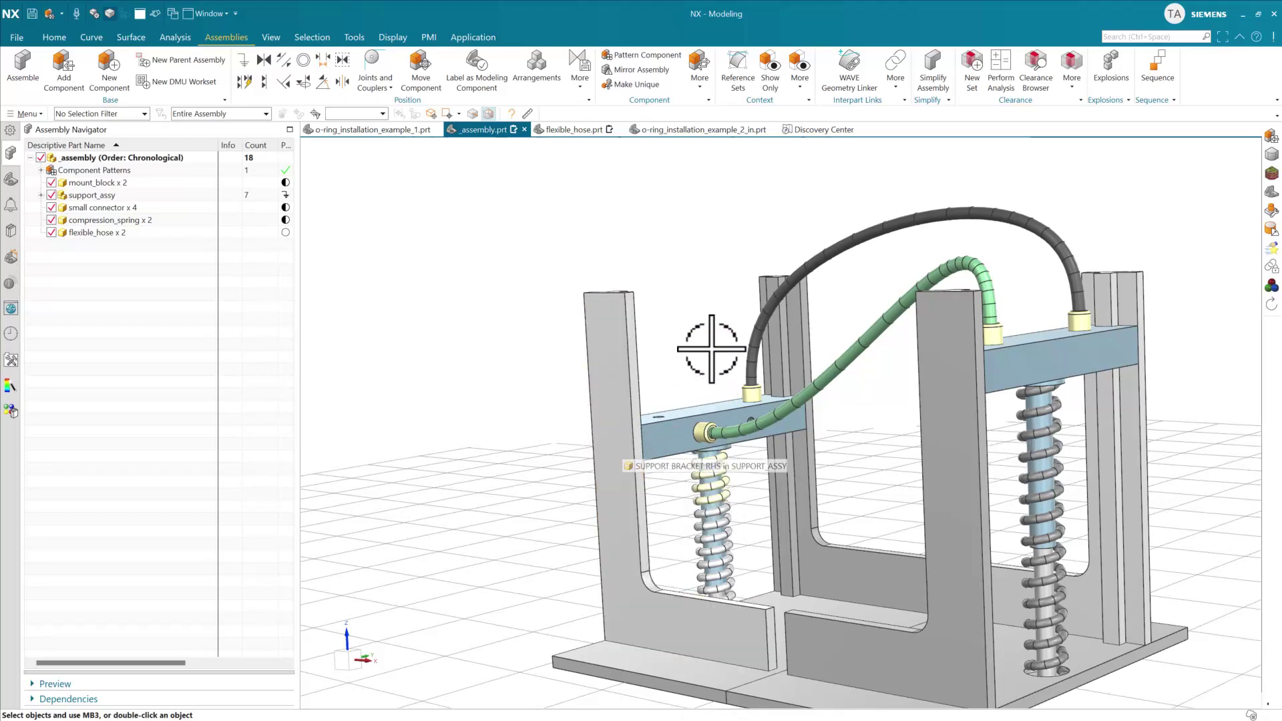
- Move the higher mount_block down along its vertical axis to Z 127.85 mm and accept the move
click(1025, 374)
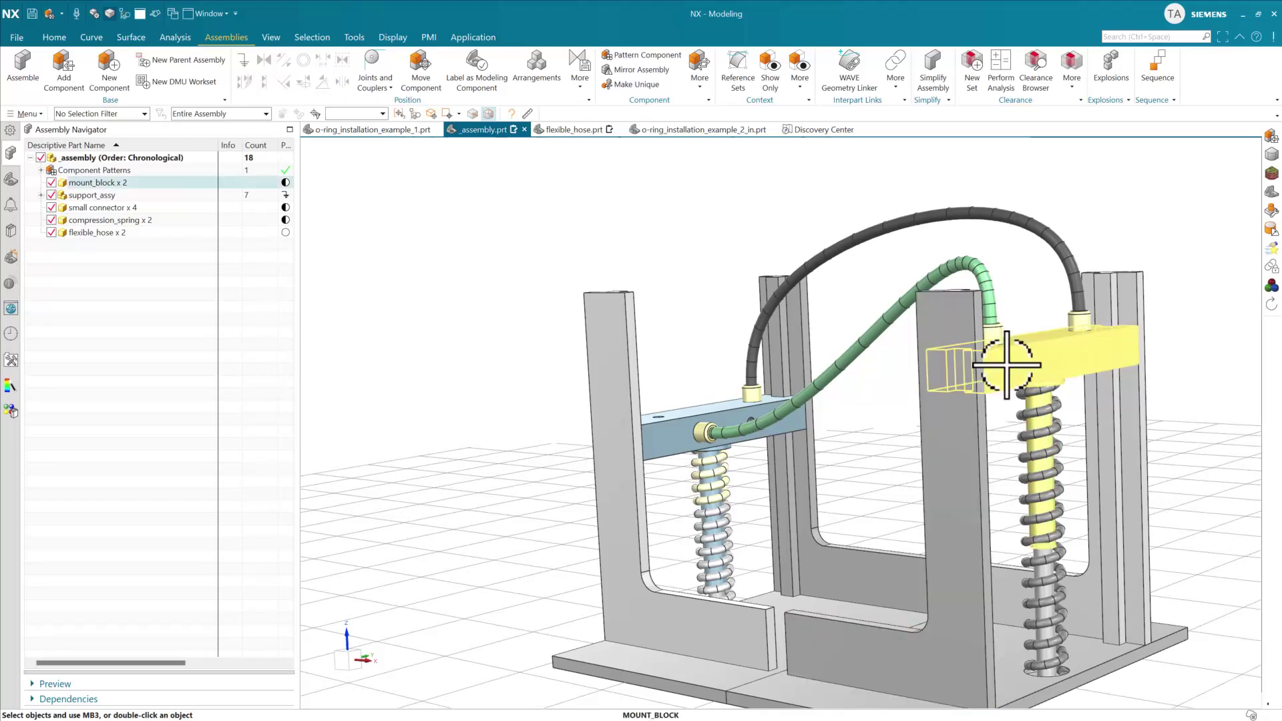
click(1028, 371)
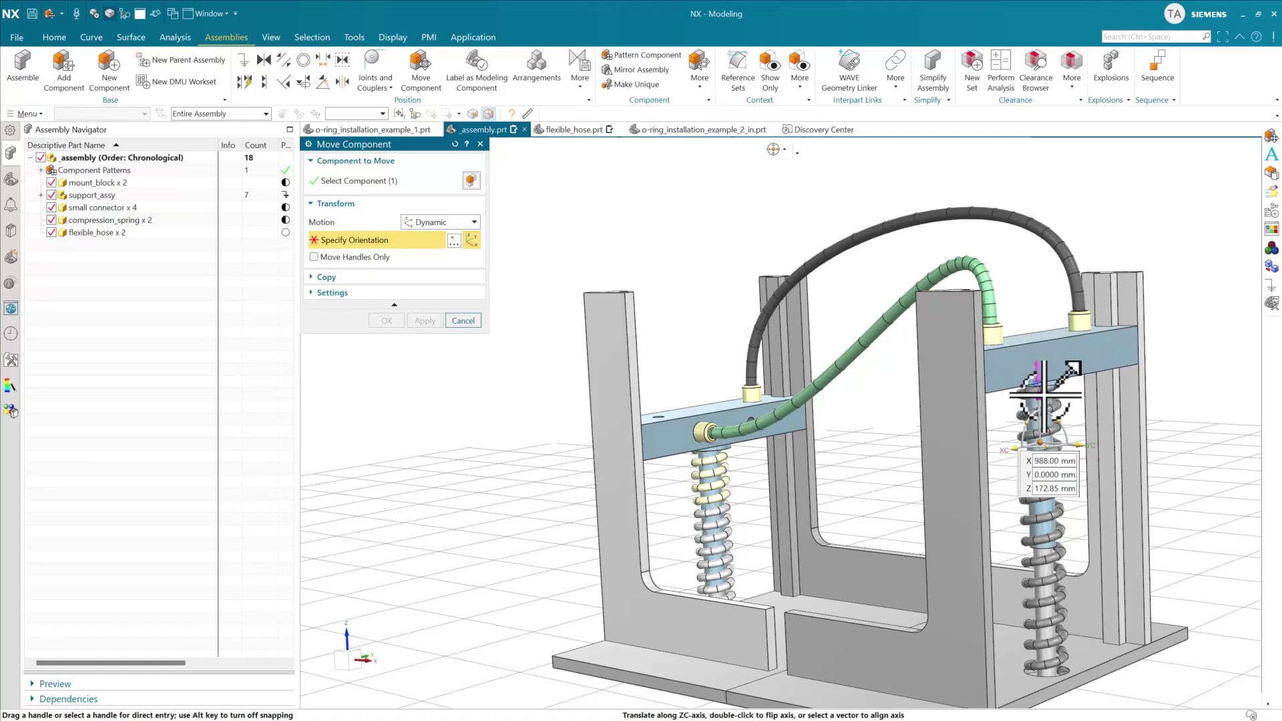
drag(1040, 400, 1041, 461)
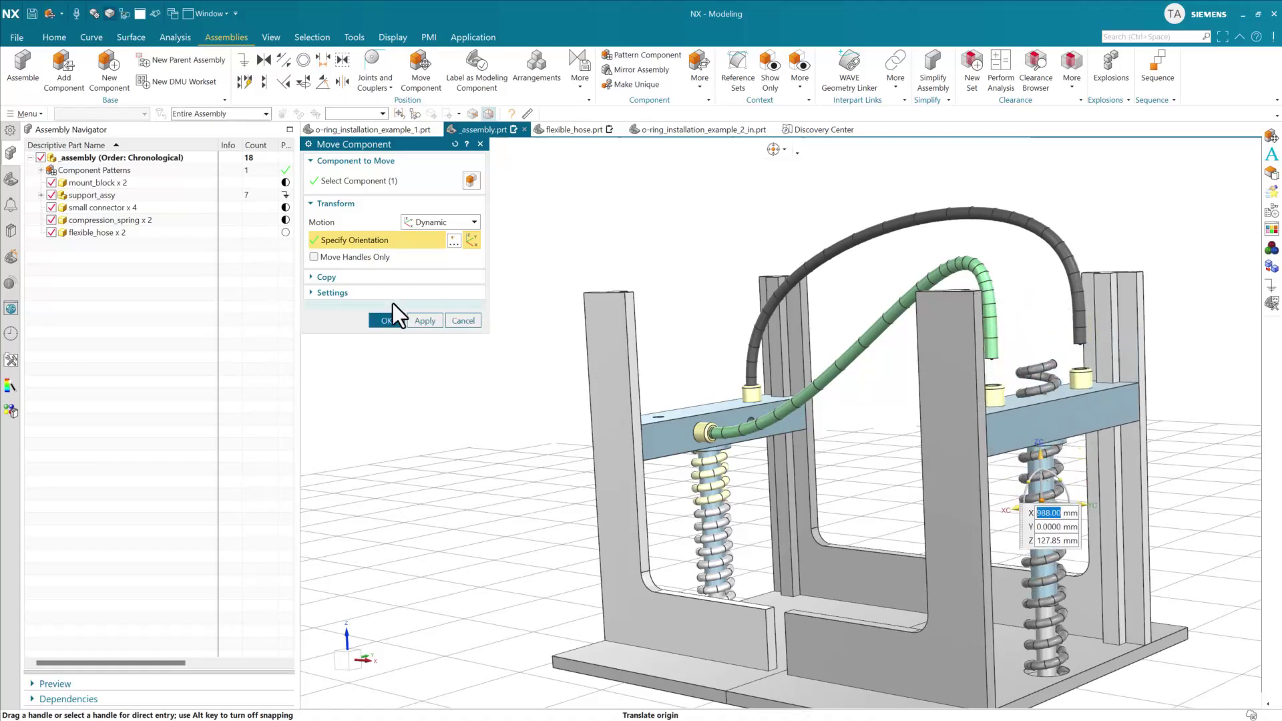
click(386, 320)
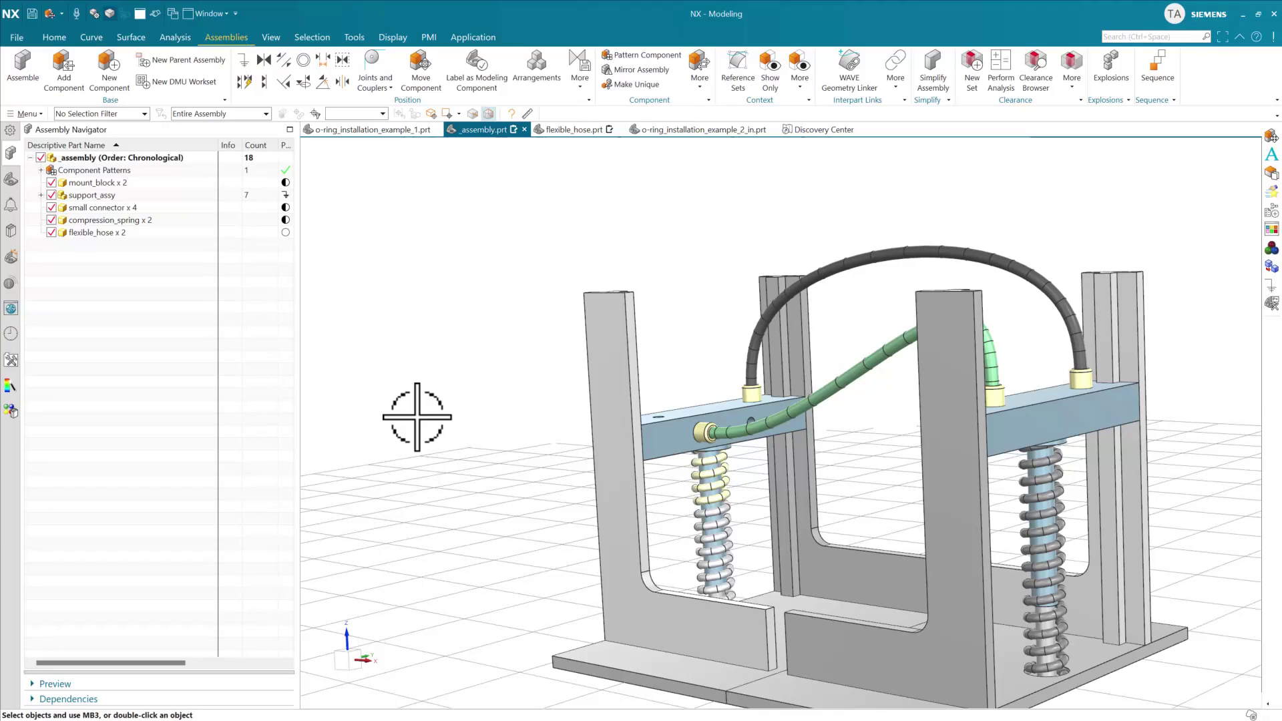
- Inspect the hose centerline reference of the Flexible Hose (161) feature and accept its definition without changes
shift+middle_drag(478, 343, 435, 248)
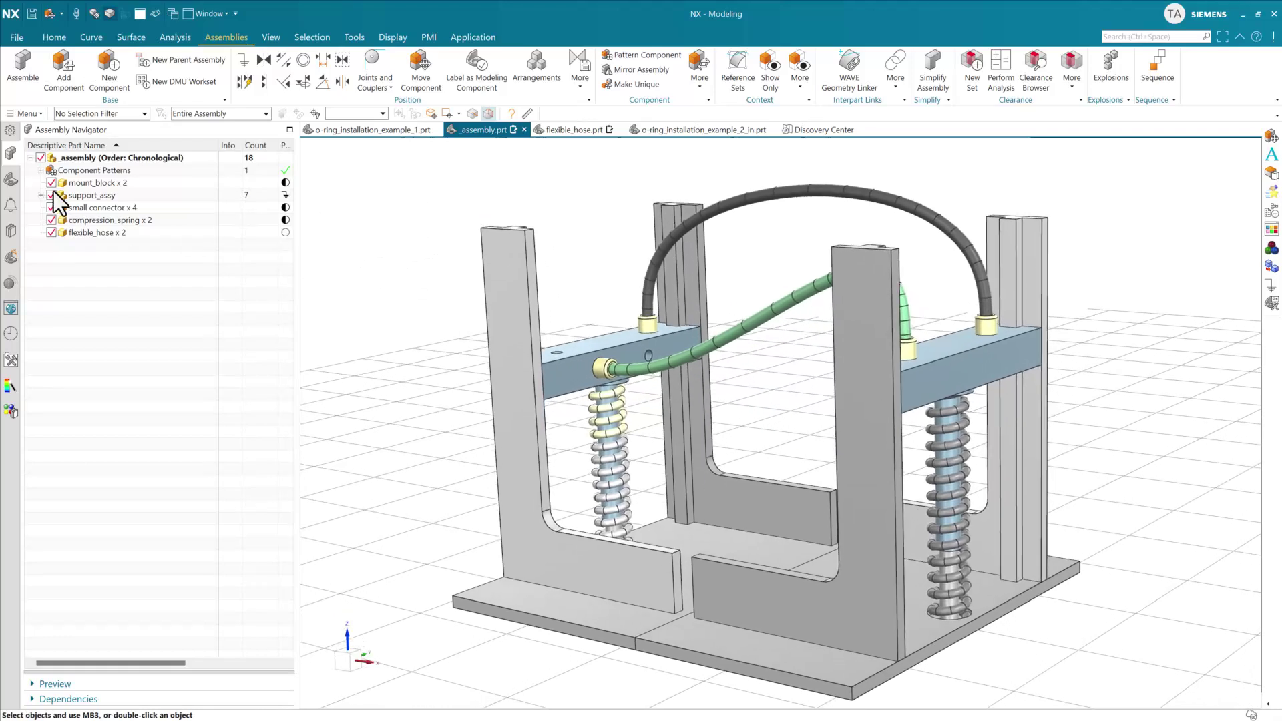
click(11, 179)
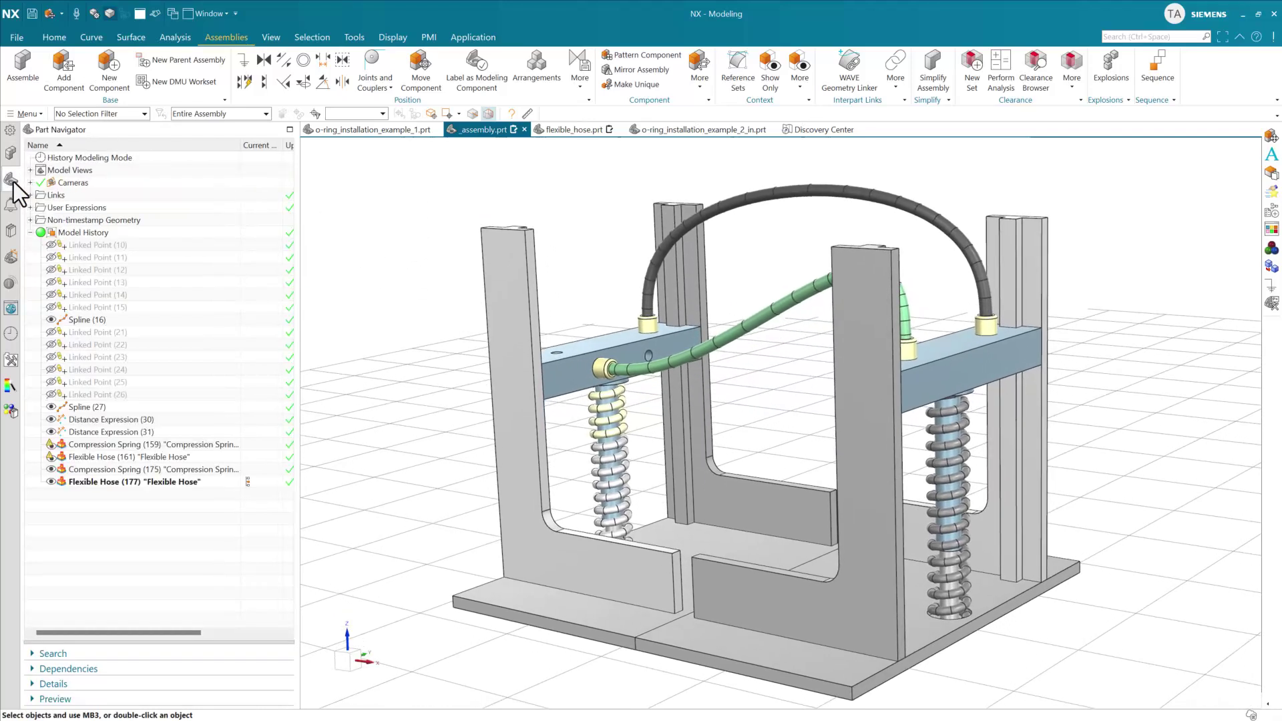
click(159, 456)
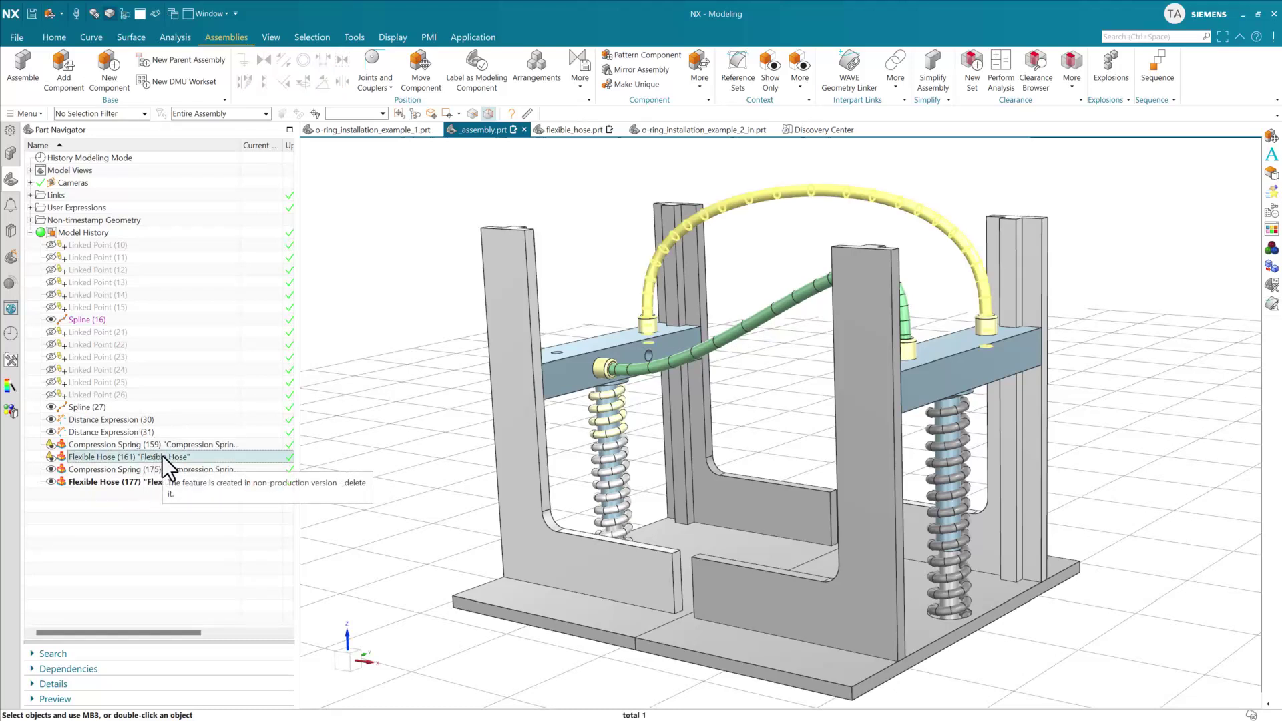
double_click(162, 455)
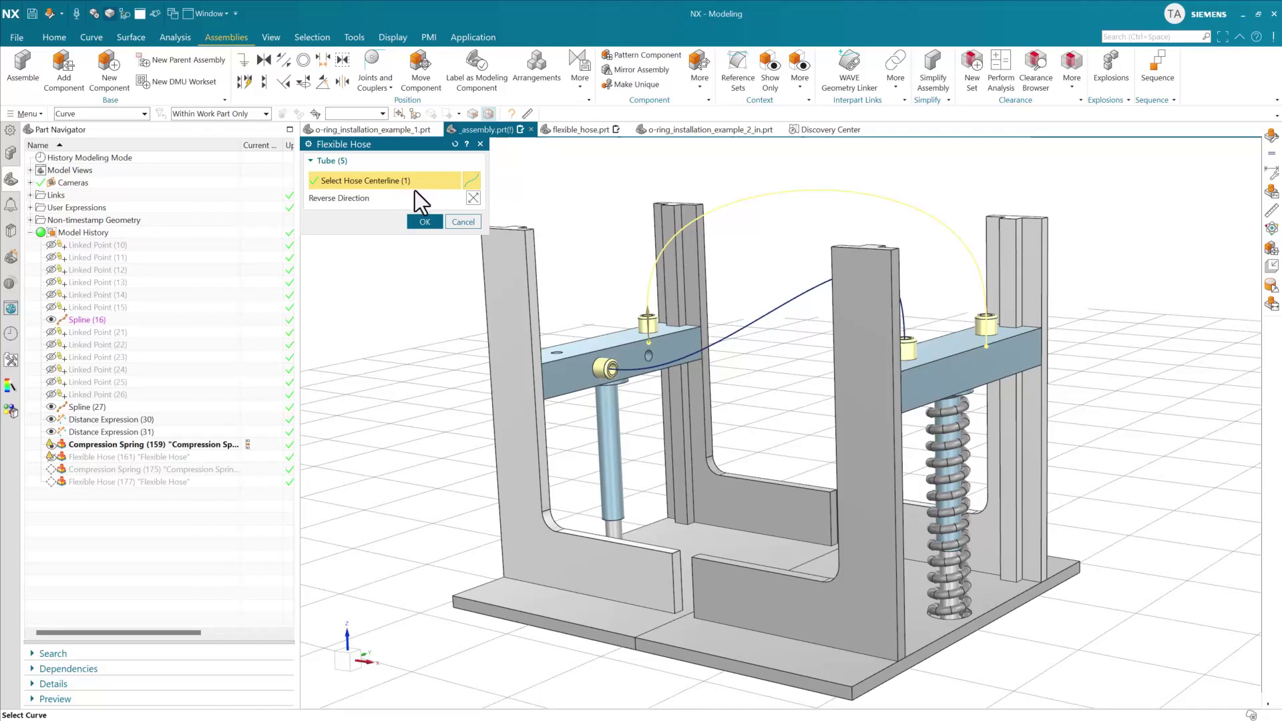
click(425, 221)
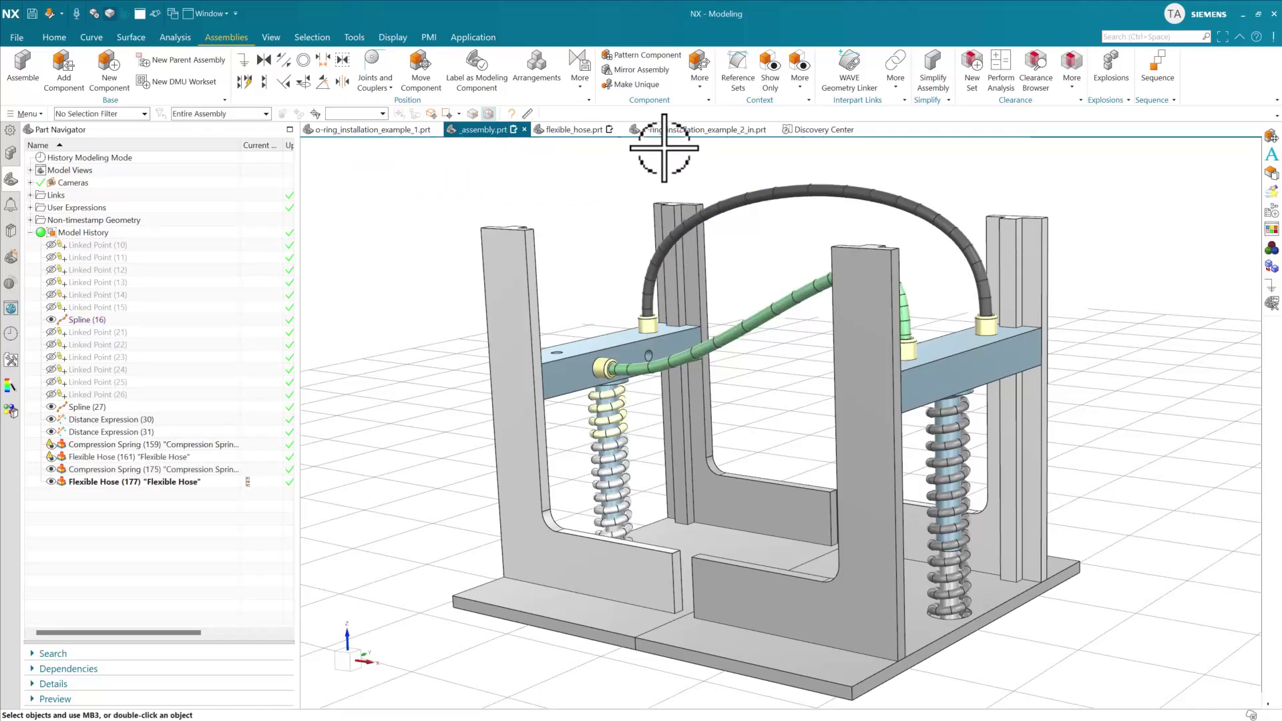
- Switch to o-ring_installation_example_1.prt and open the o-ring 20.22 x 3.53 part from the DEF_O-Ring_NX2406 reuse library
click(339, 129)
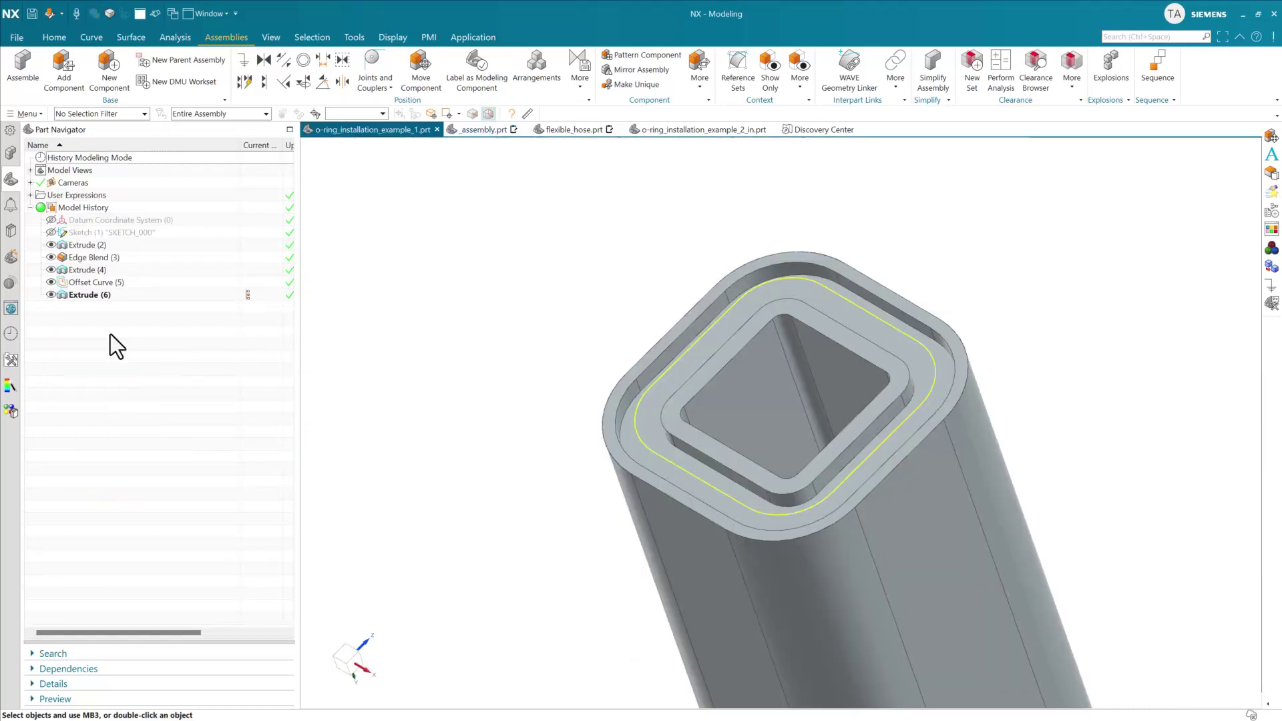
click(16, 233)
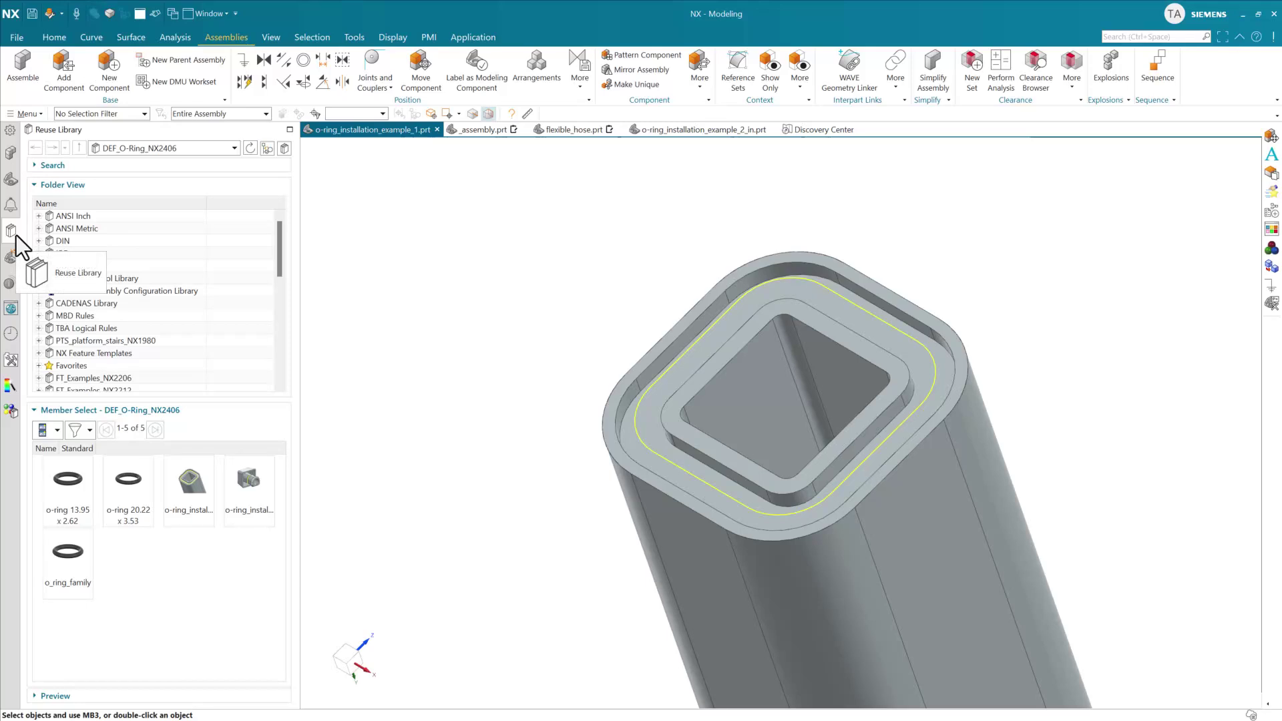
click(10, 153)
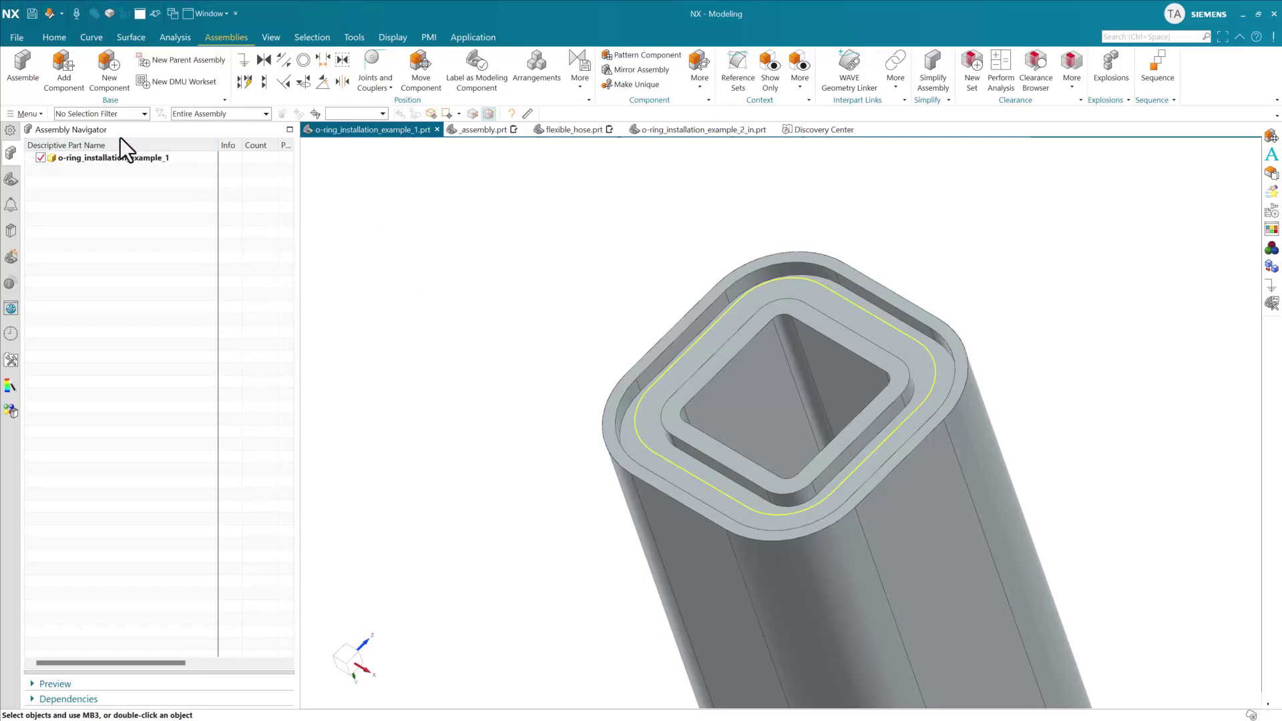
click(18, 228)
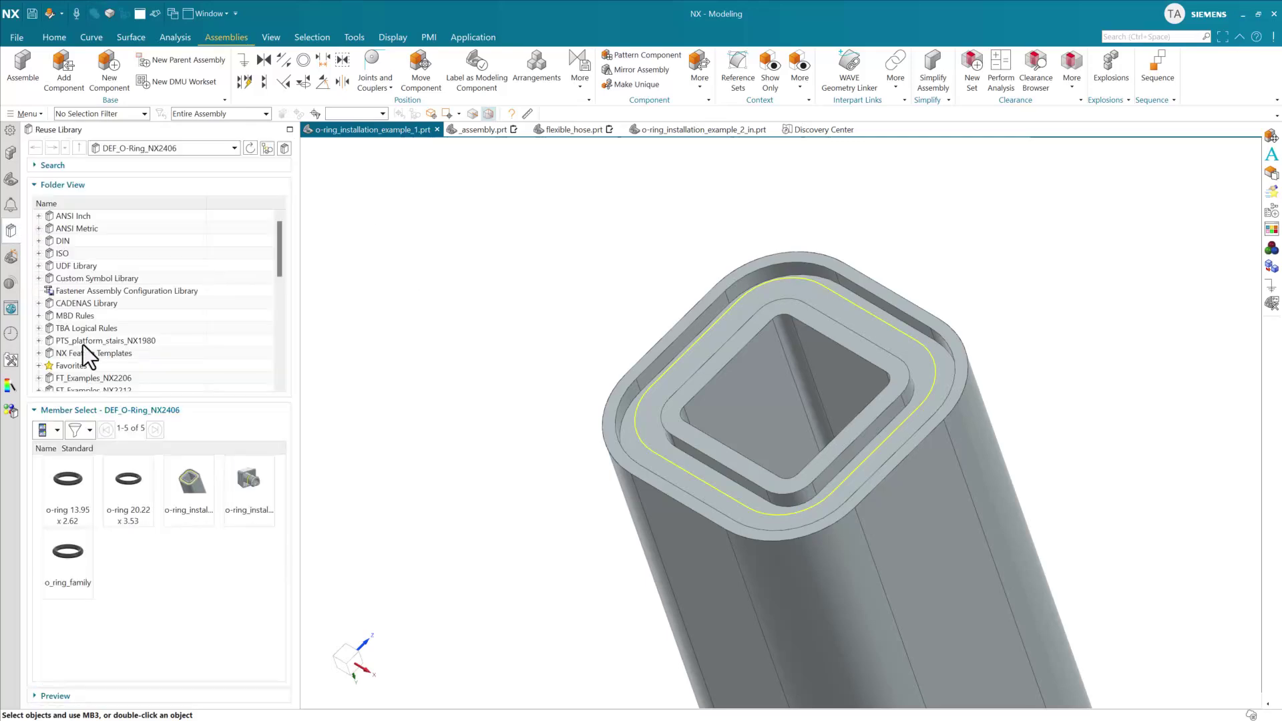
right_click(128, 480)
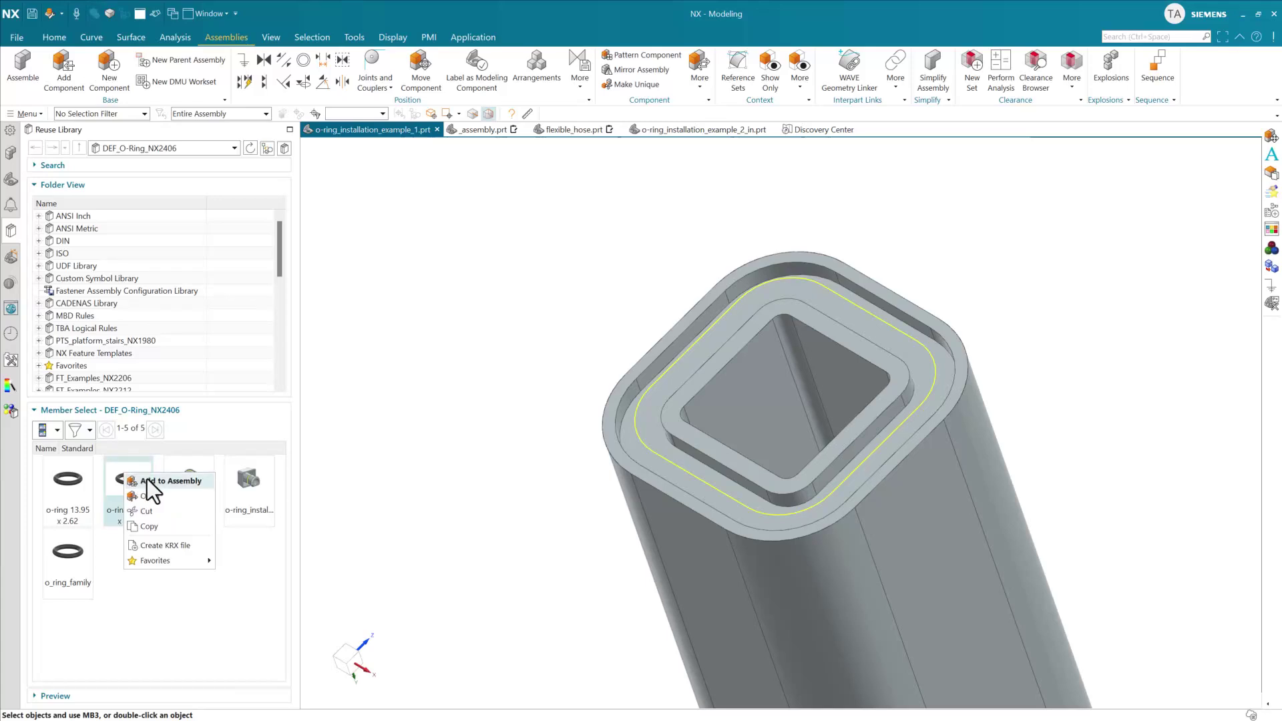
click(147, 496)
- Examine the undeformed o-ring 20.22 x 3.53 part and its structure, and return to o-ring_installation_example_1.prt
click(10, 152)
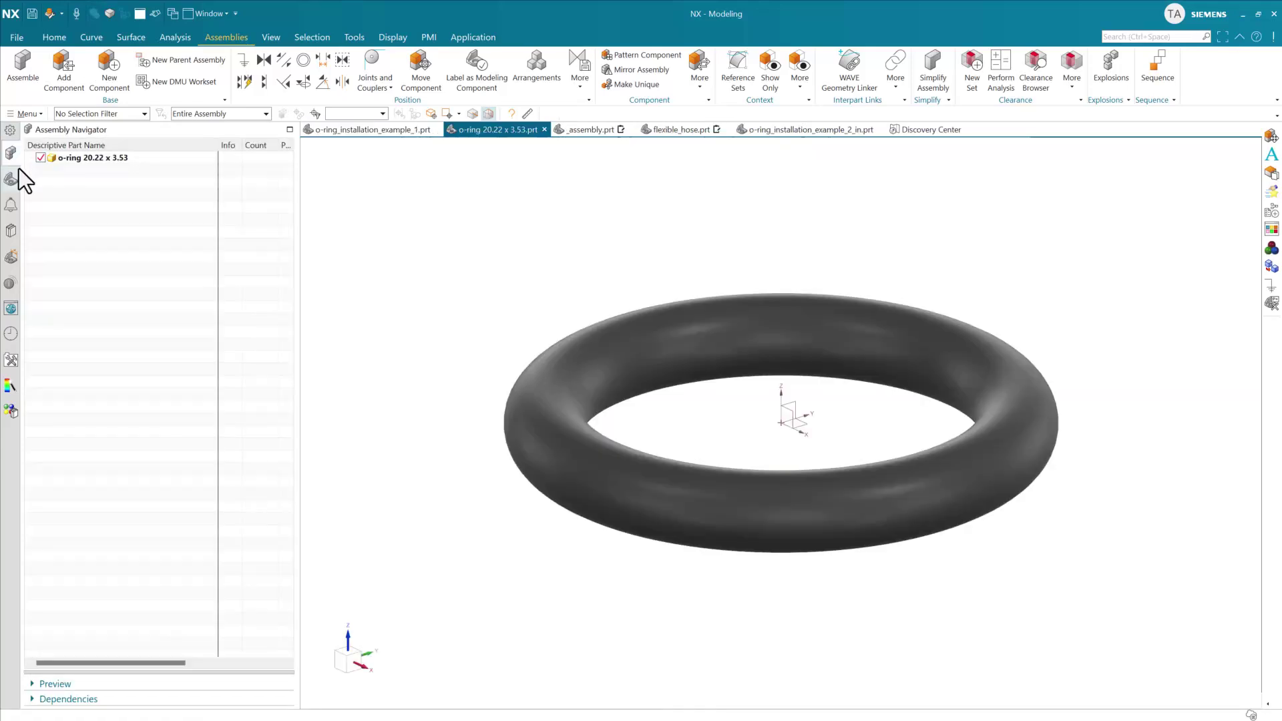
click(118, 159)
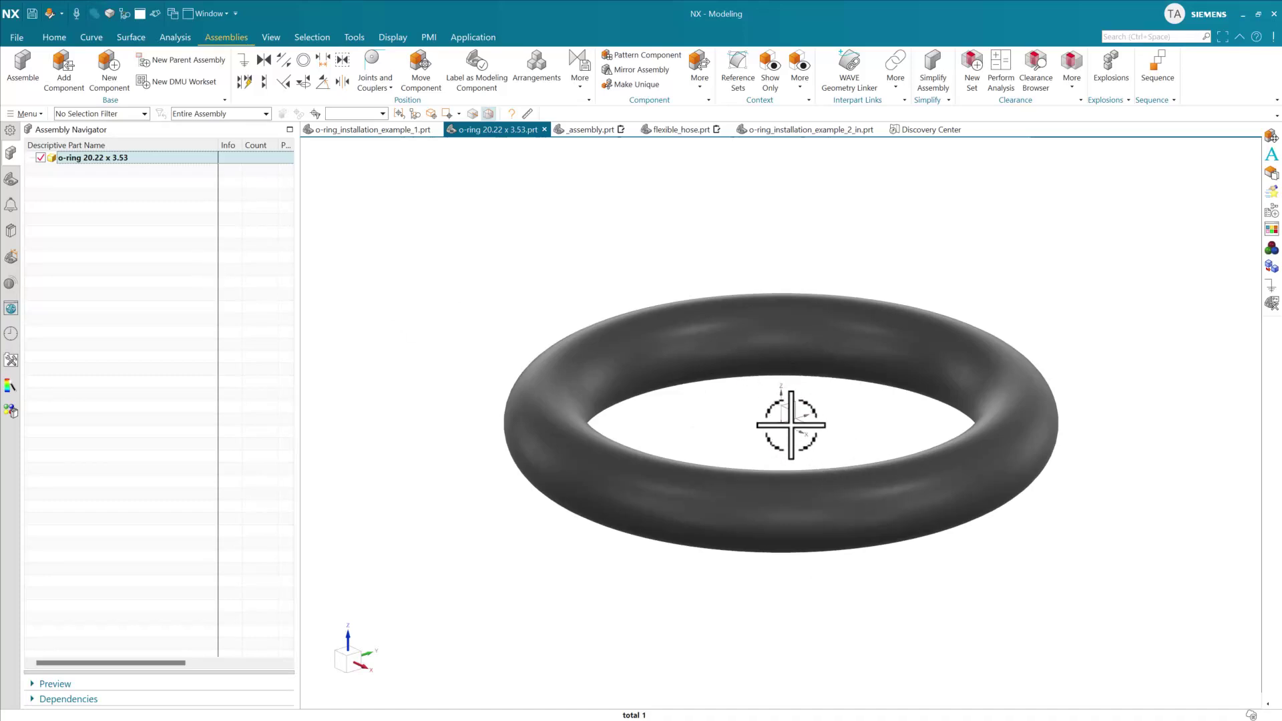
mouse_move(788, 424)
middle_down()
mouse_move(778, 494)
mouse_move(779, 435)
middle_up()
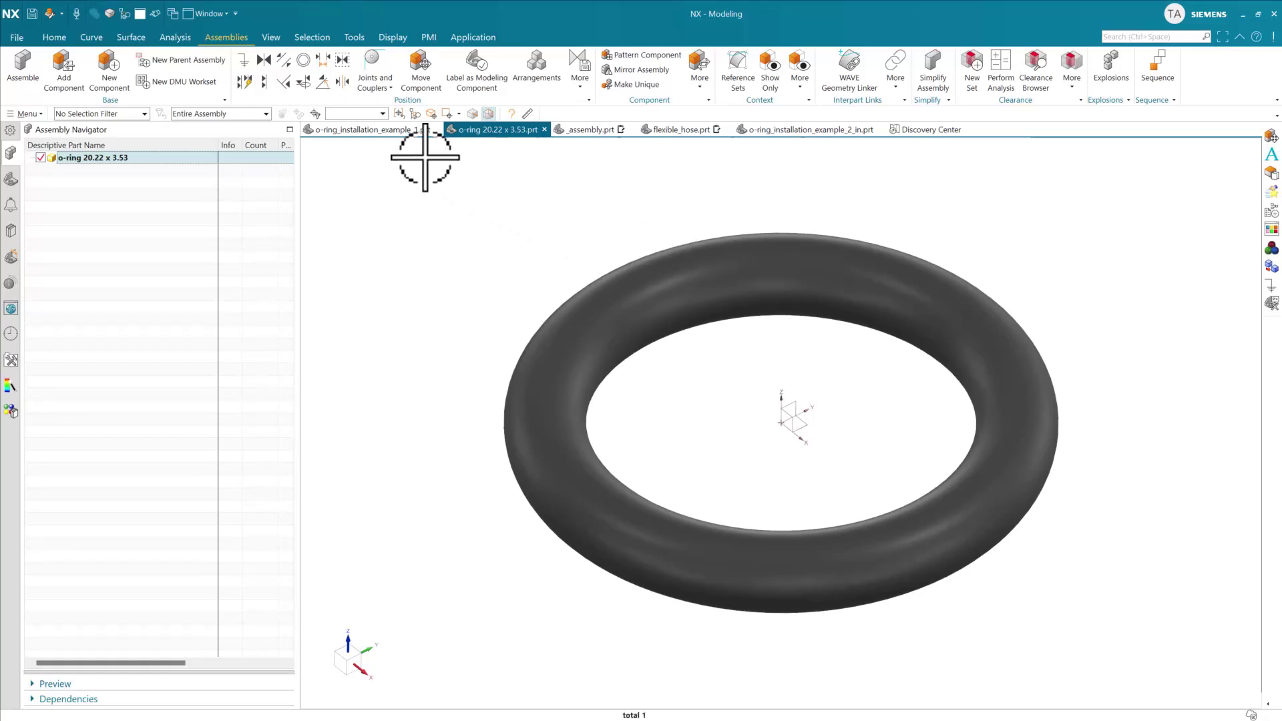
click(359, 134)
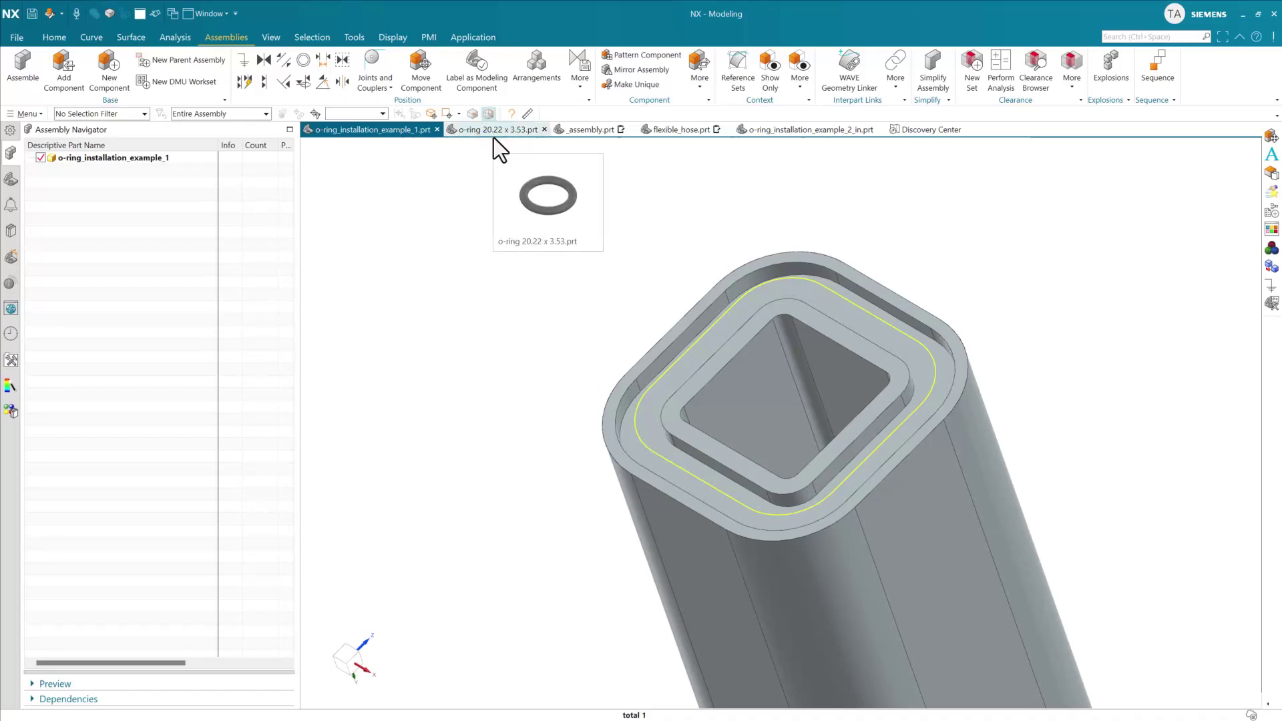
- Add the loaded o-ring 20.22 x 3.53 part as a component and deform it along the tangent centerline curve of the square groove
click(64, 72)
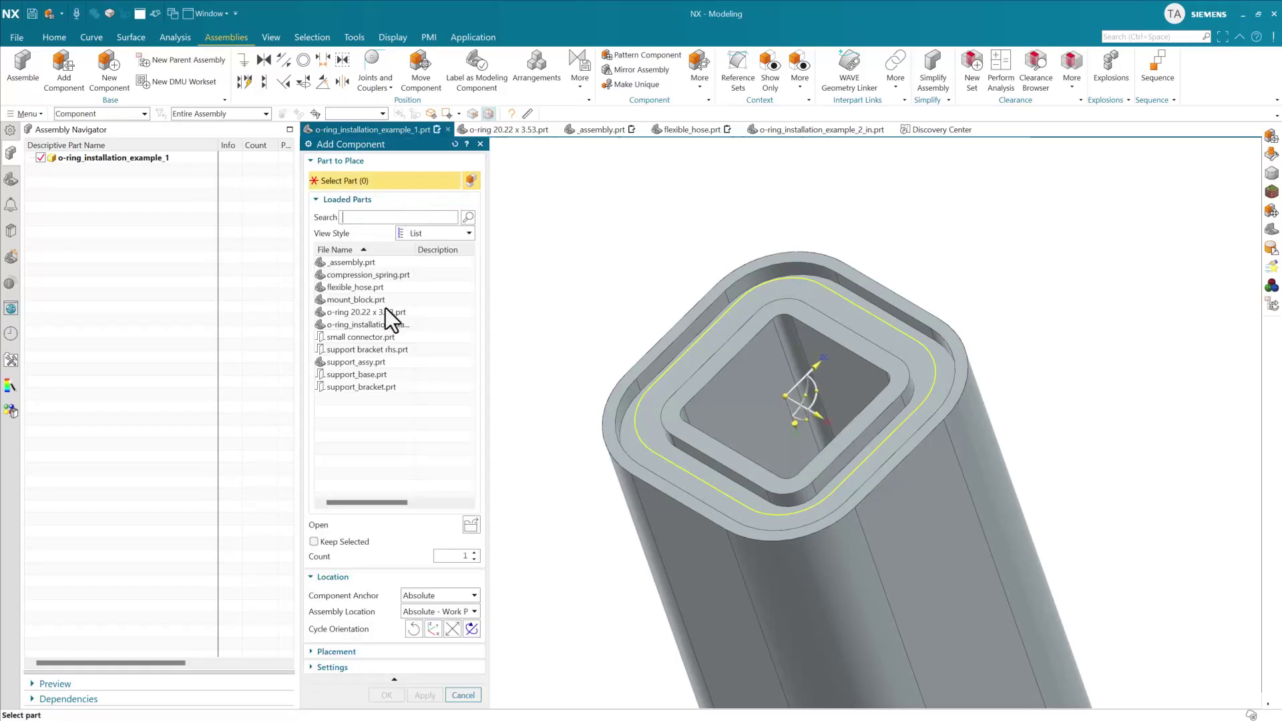
click(385, 311)
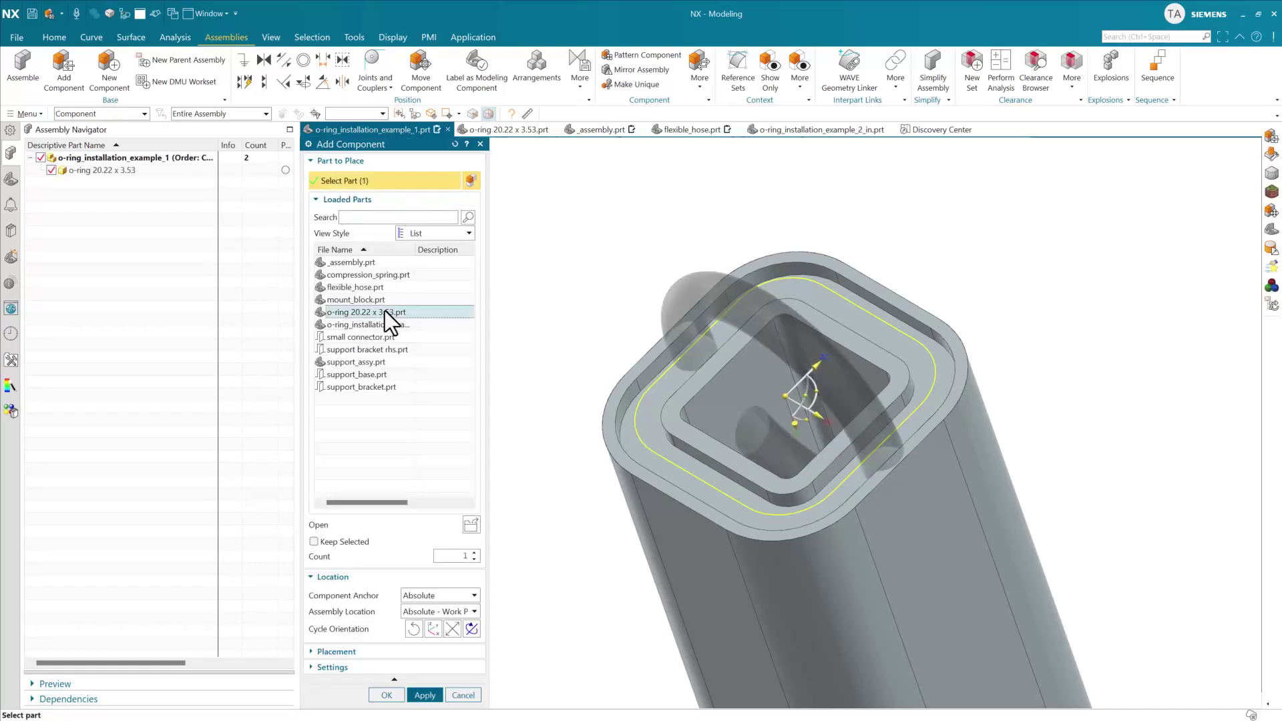
click(387, 695)
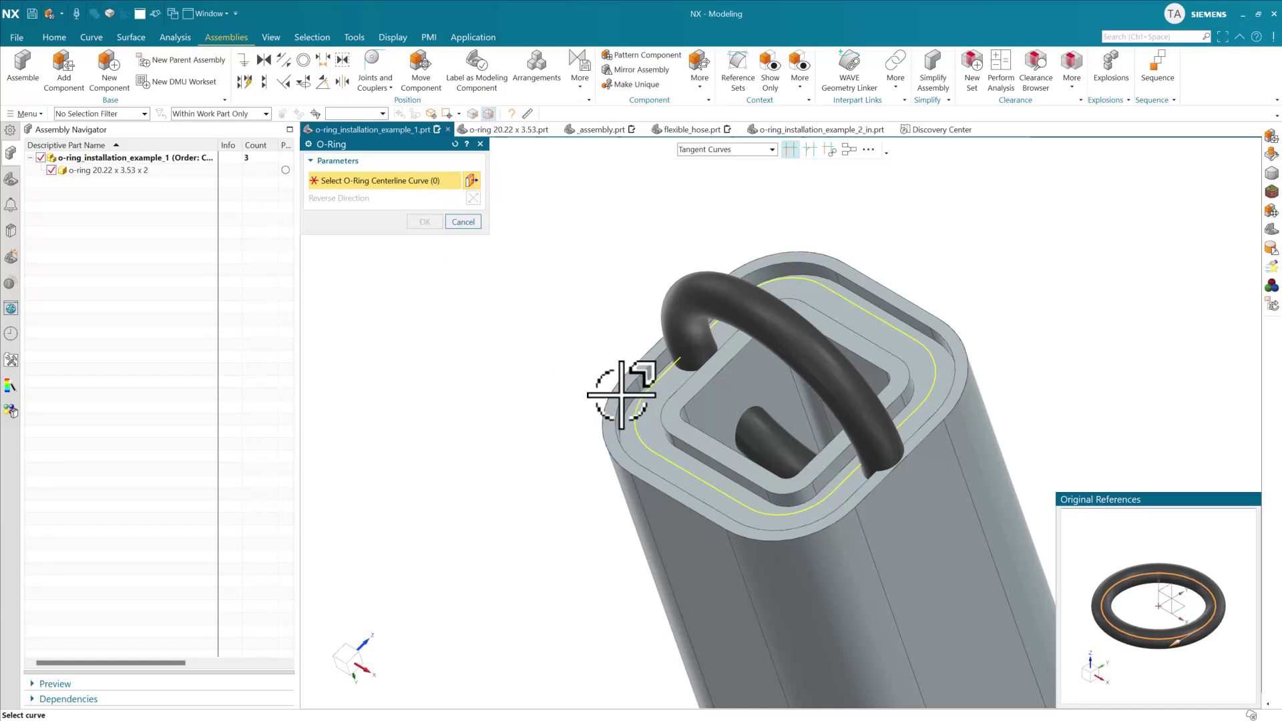
click(666, 375)
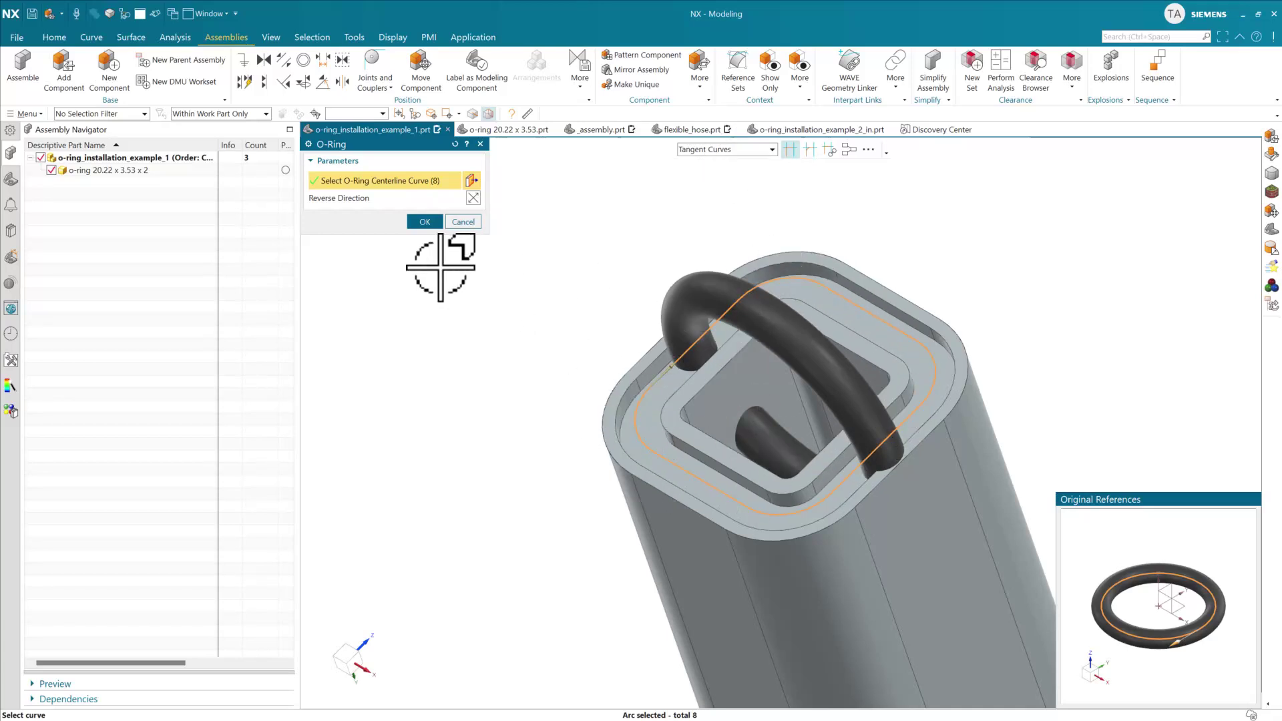
click(425, 224)
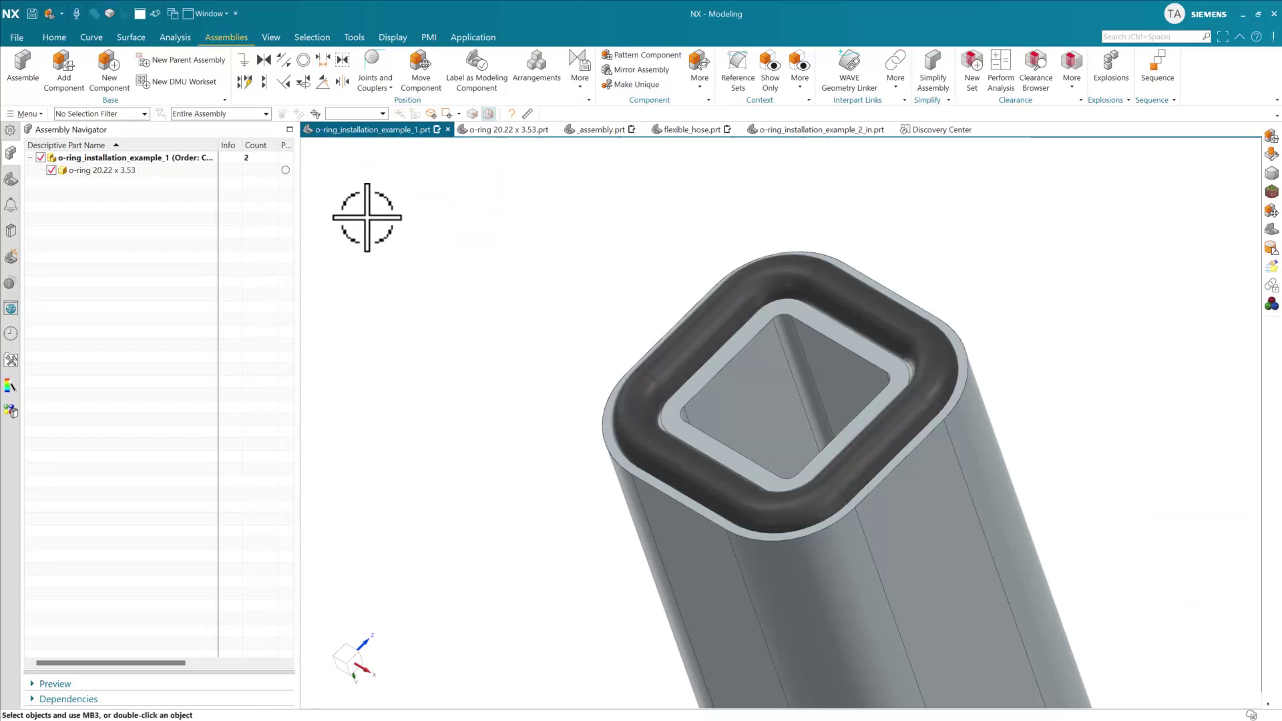
- In o-ring_installation_example_2_in.prt, add the o-ring 20.22 x 3.53 component and deform it along the shaft groove's centerline curve
click(818, 130)
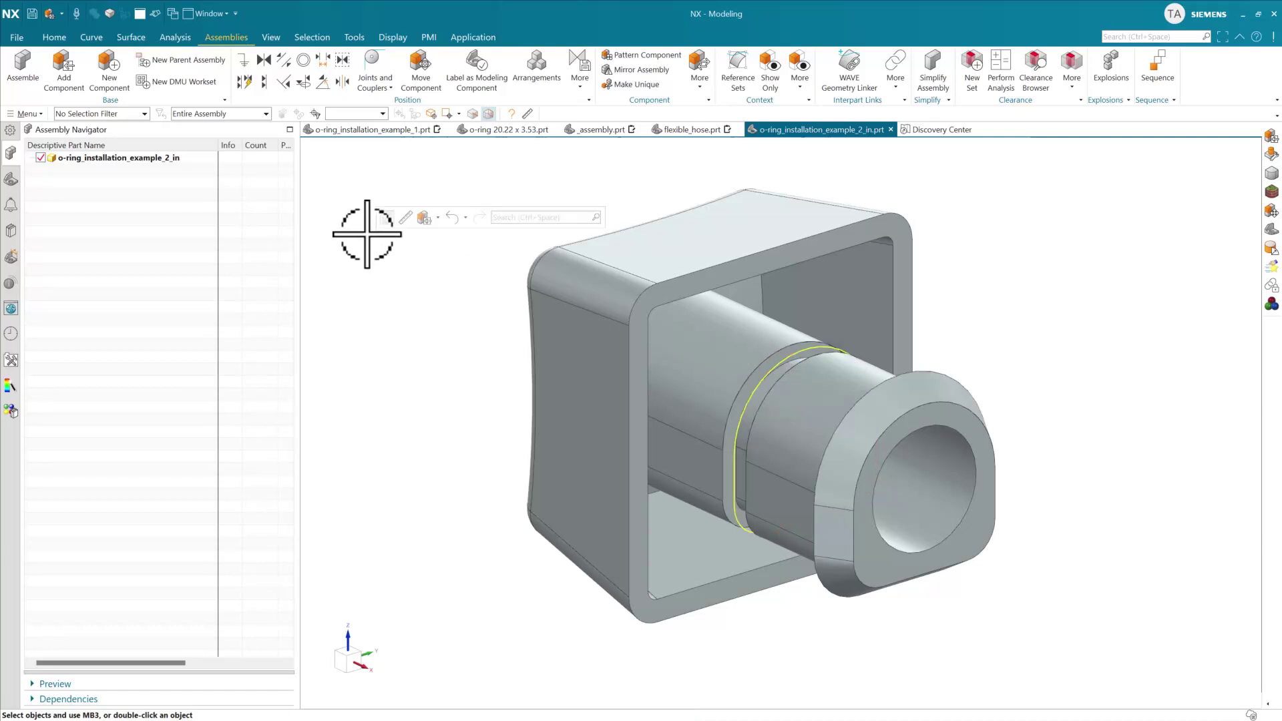
click(64, 67)
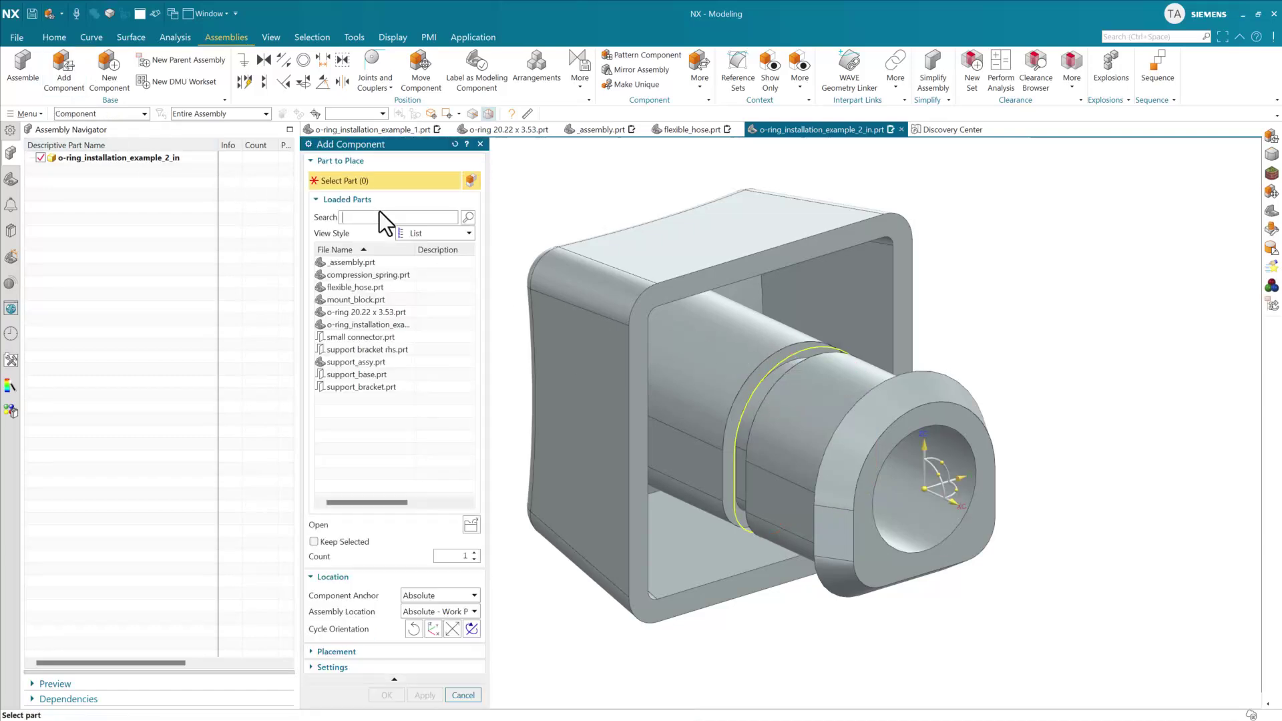
click(385, 310)
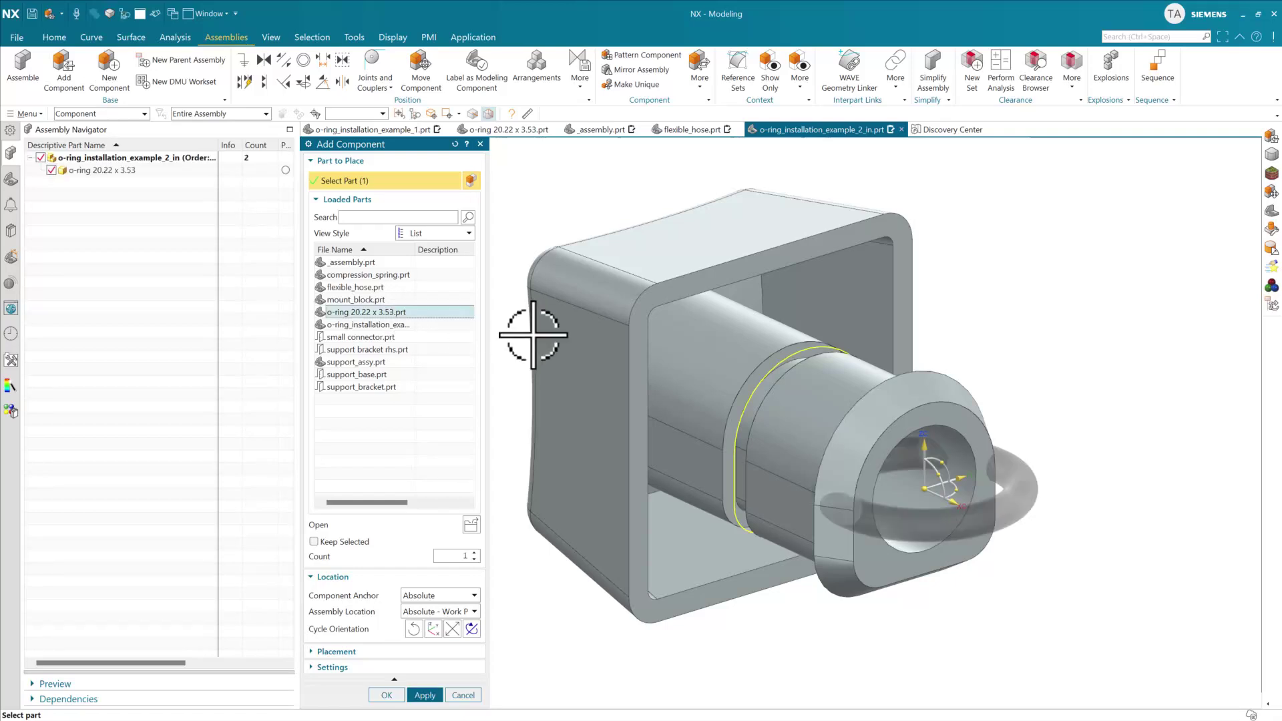
middle_click(508, 364)
click(749, 397)
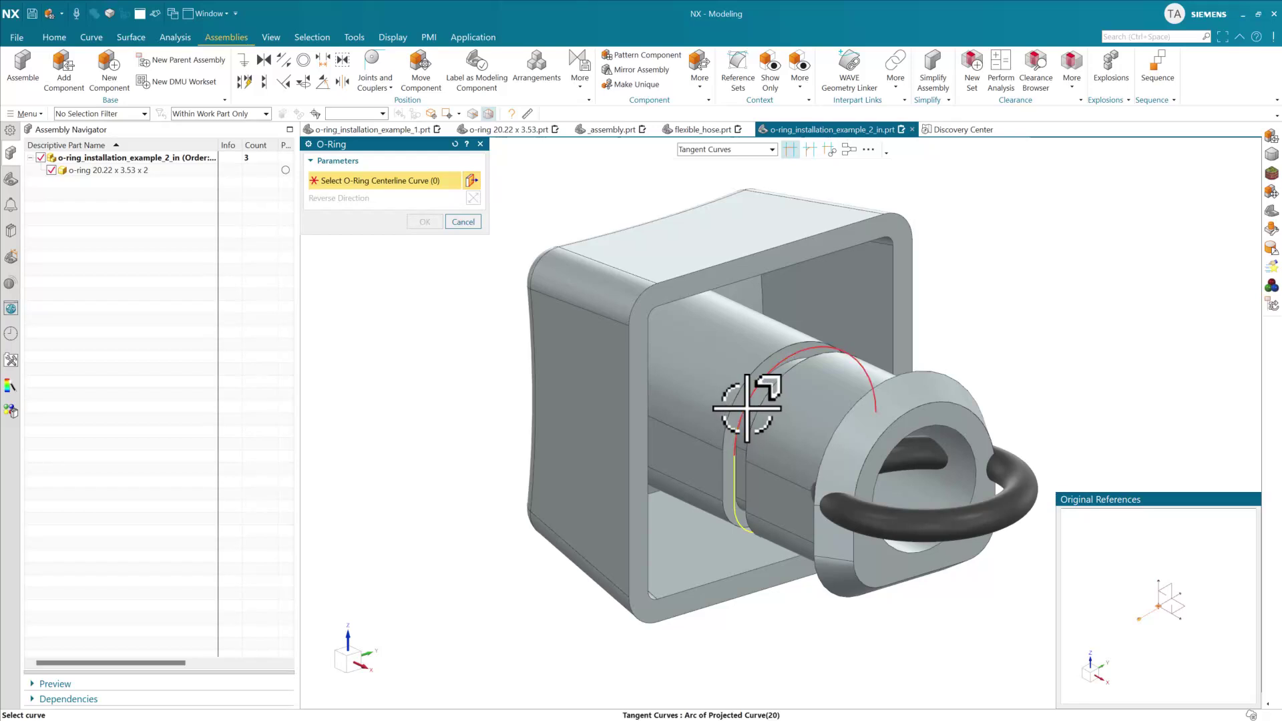
click(430, 223)
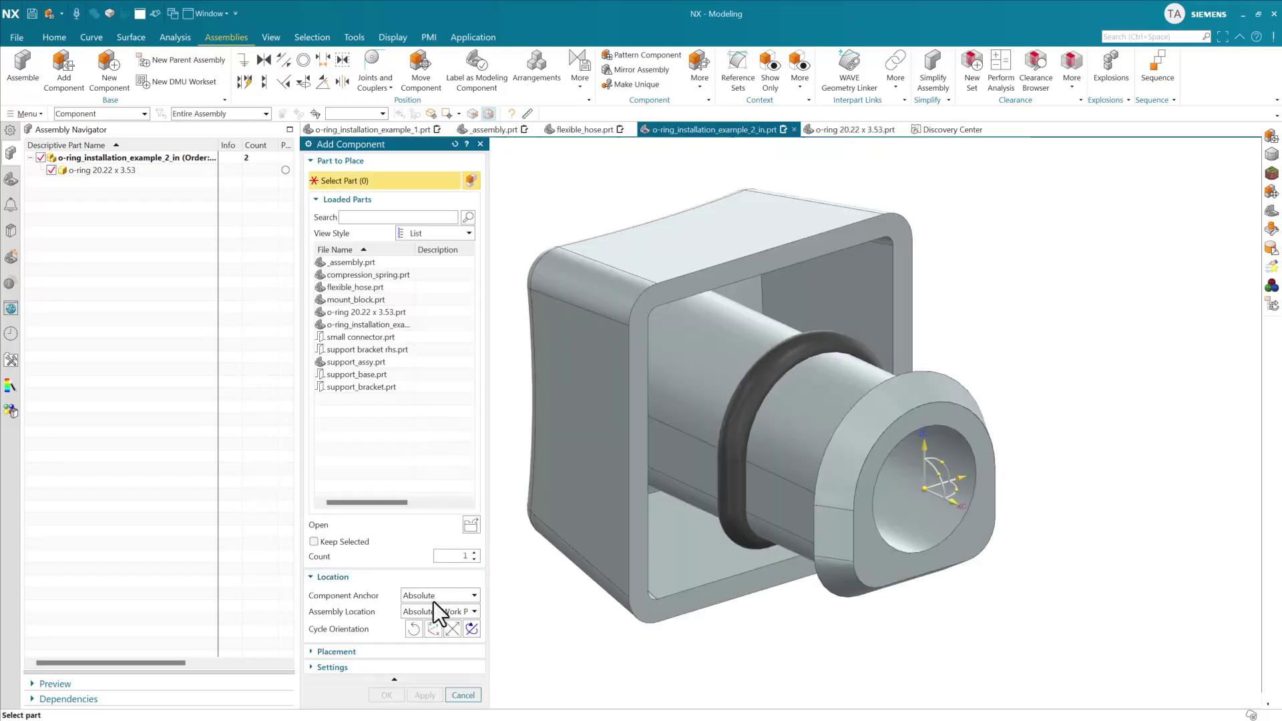
click(464, 695)
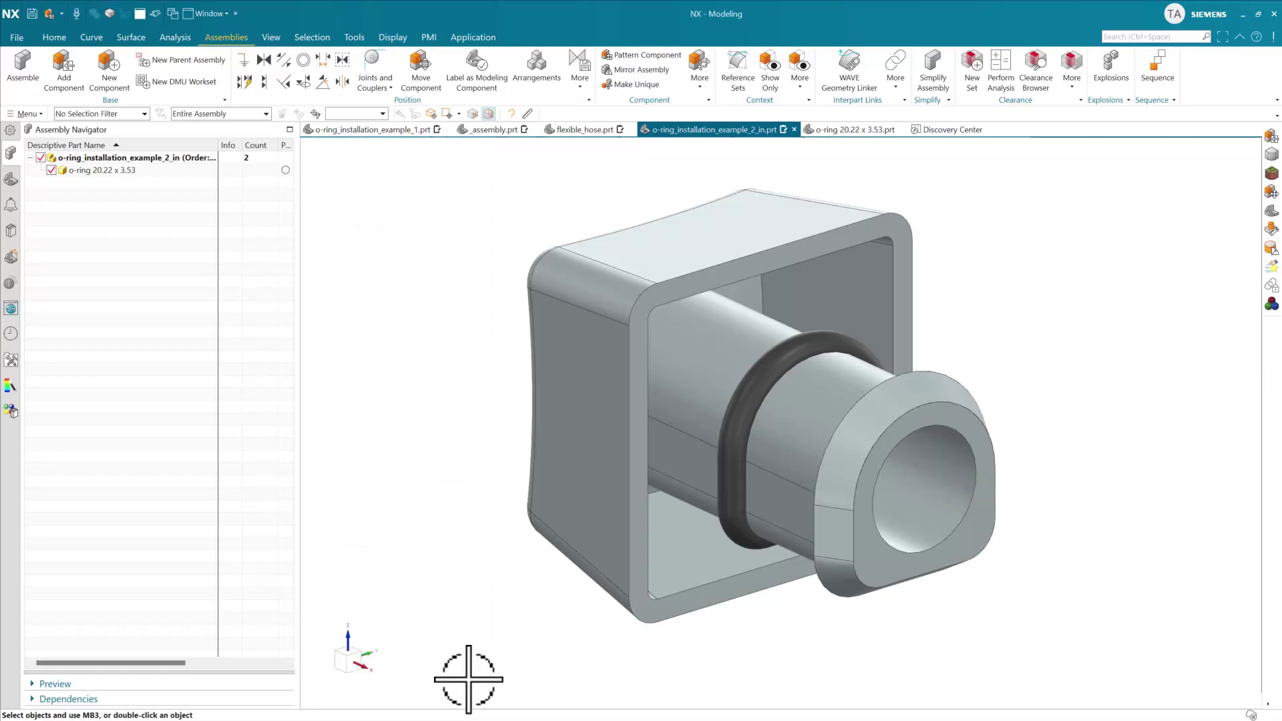
- Arrange o-ring_installation_example_1, o-ring_installation_example_2_in and o-ring 20.22 x 3.53 in three side-by-side windows, with the free o-ring seen nearly face-on
click(393, 133)
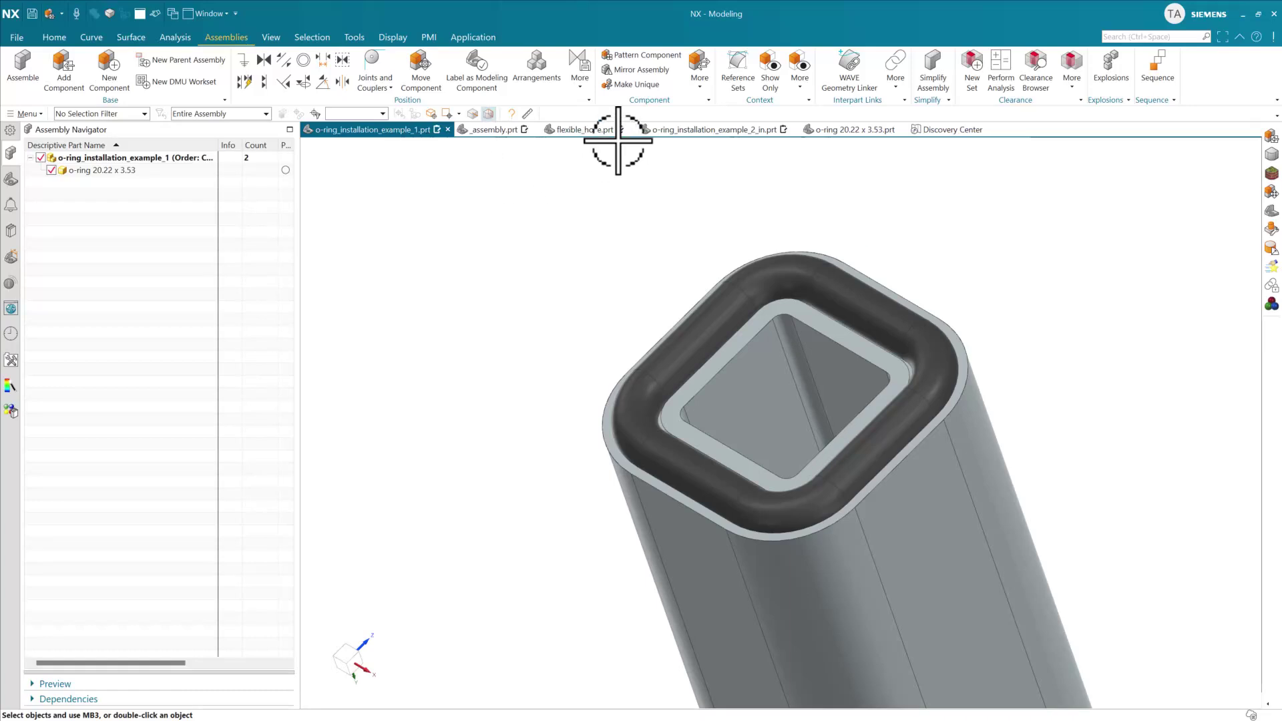
click(722, 130)
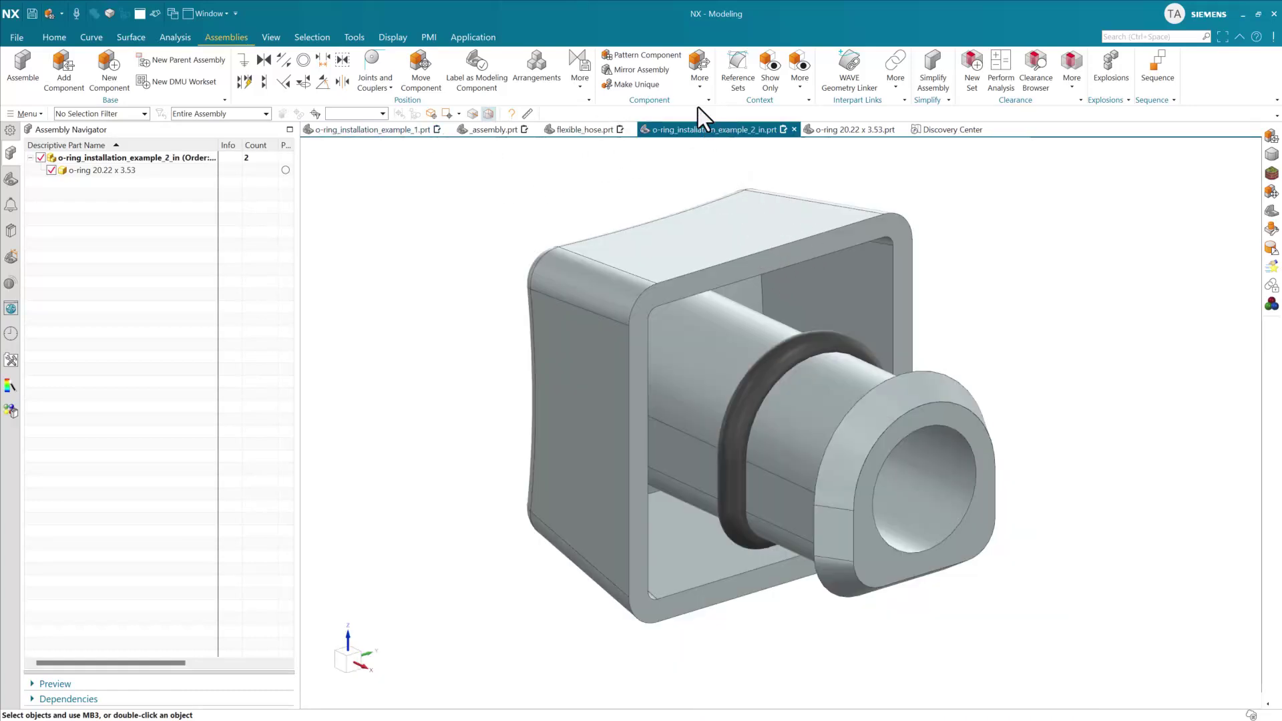
drag(699, 127, 807, 417)
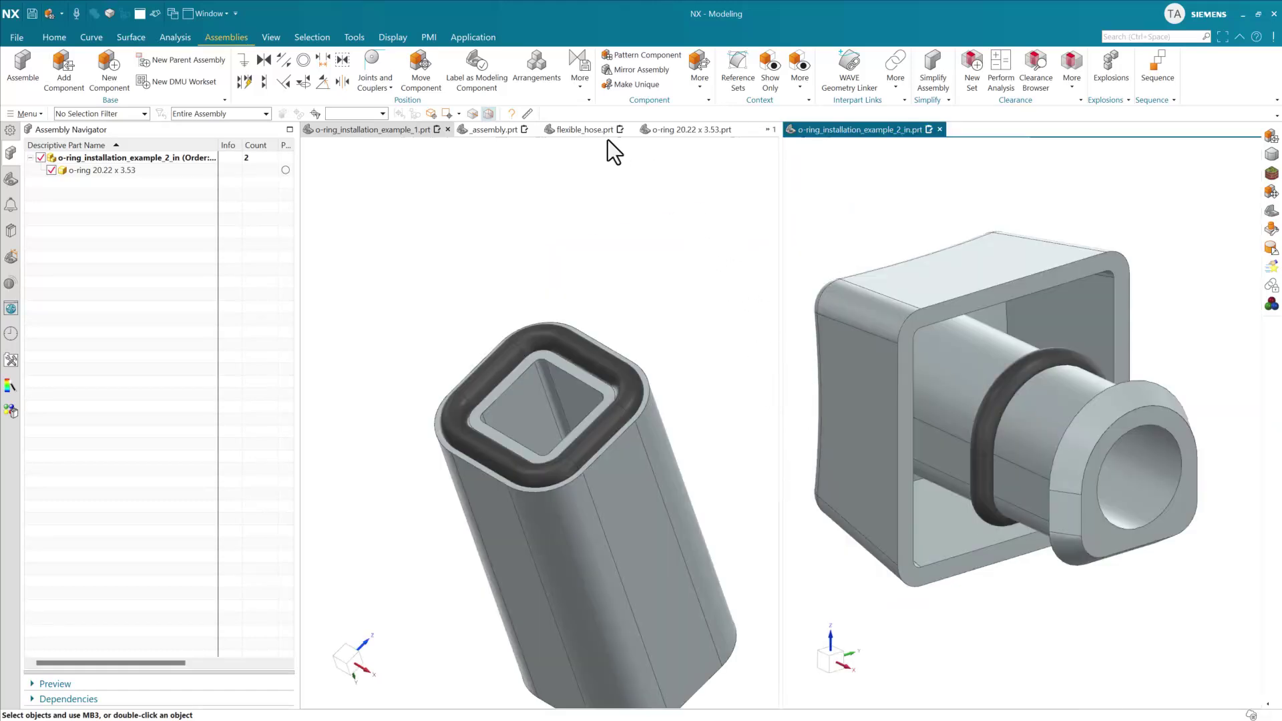
click(678, 129)
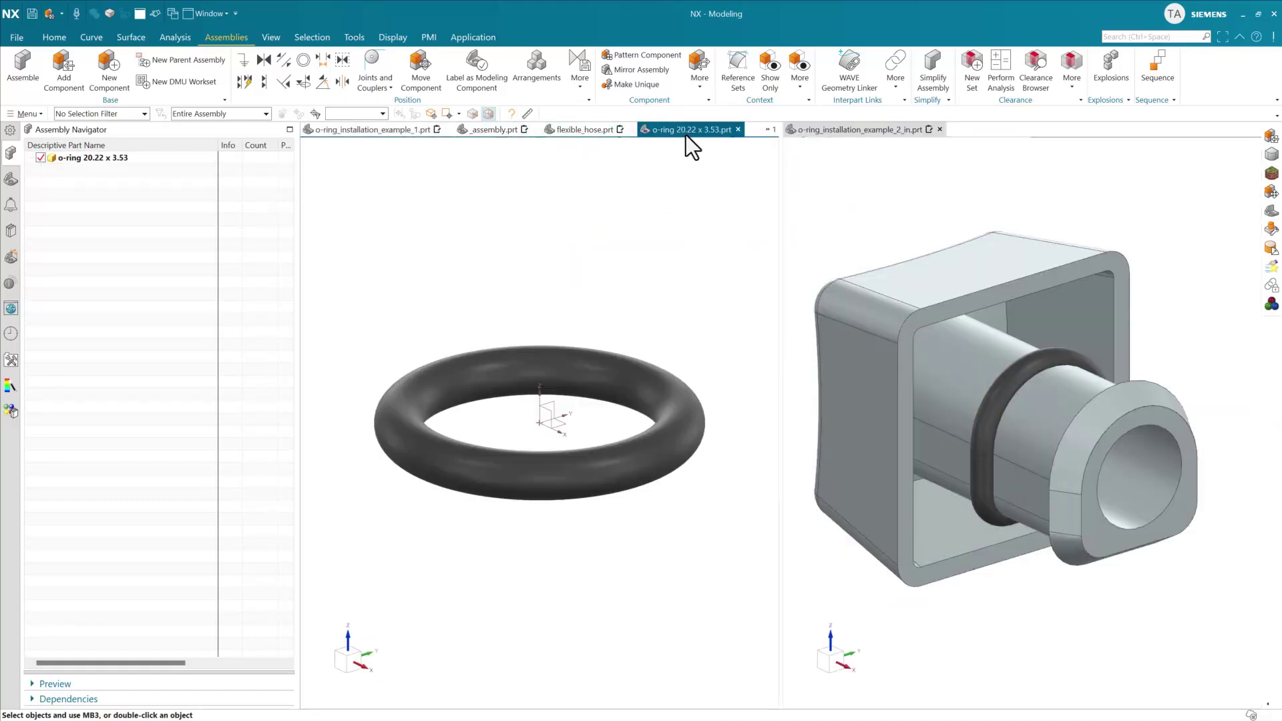
drag(675, 130, 1047, 420)
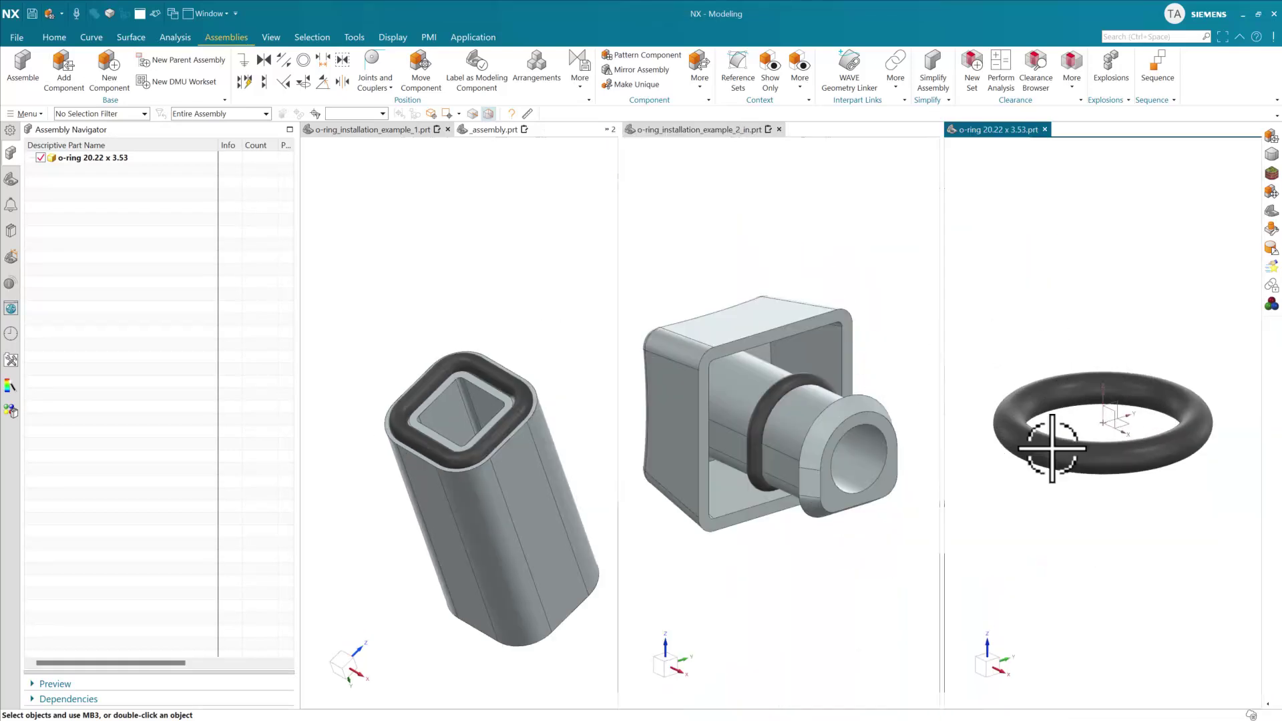
middle_drag(1119, 426, 1096, 450)
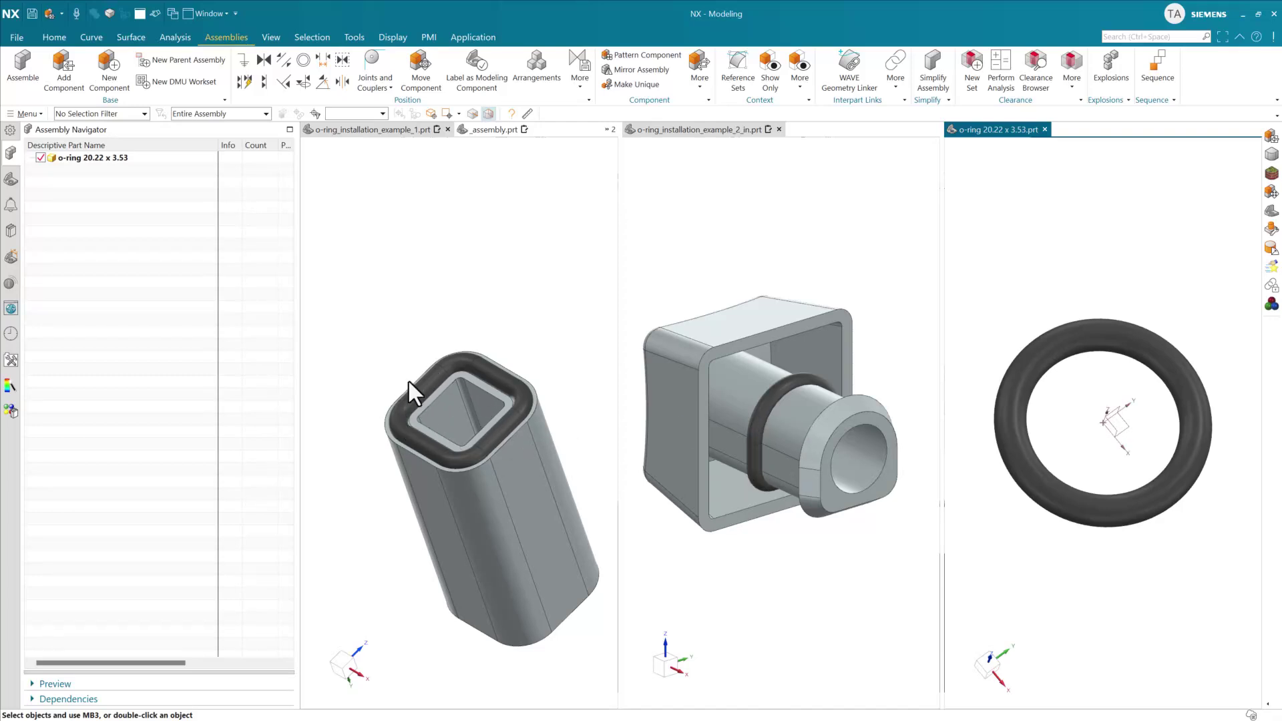
- Compare the free o-ring 20.22 x 3.53 part with its deformed component in each of the two installation examples
click(92, 158)
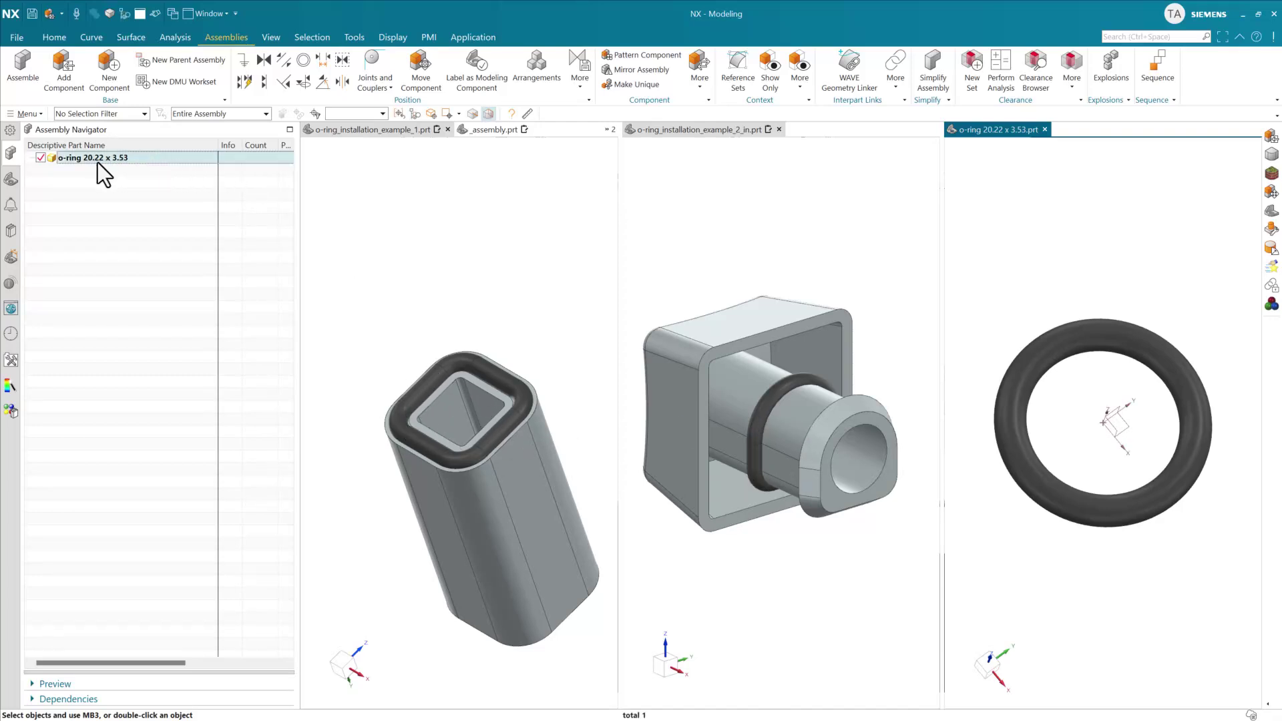
click(371, 131)
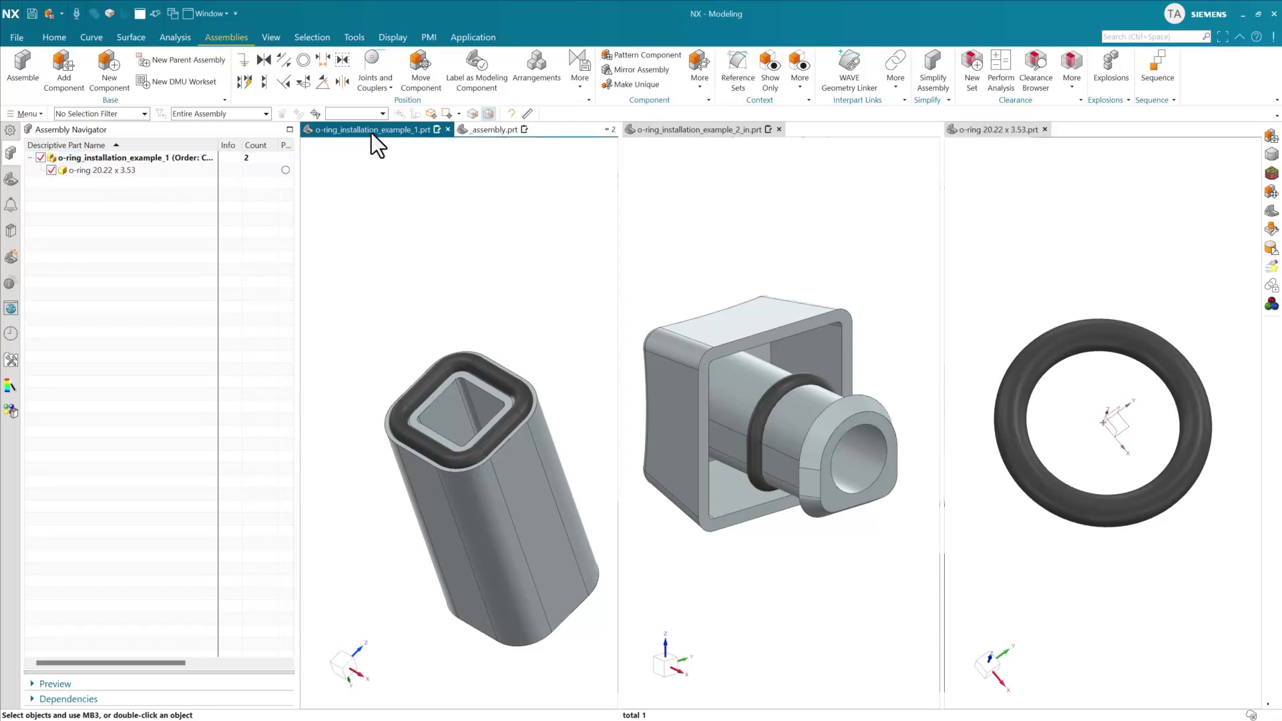
click(138, 170)
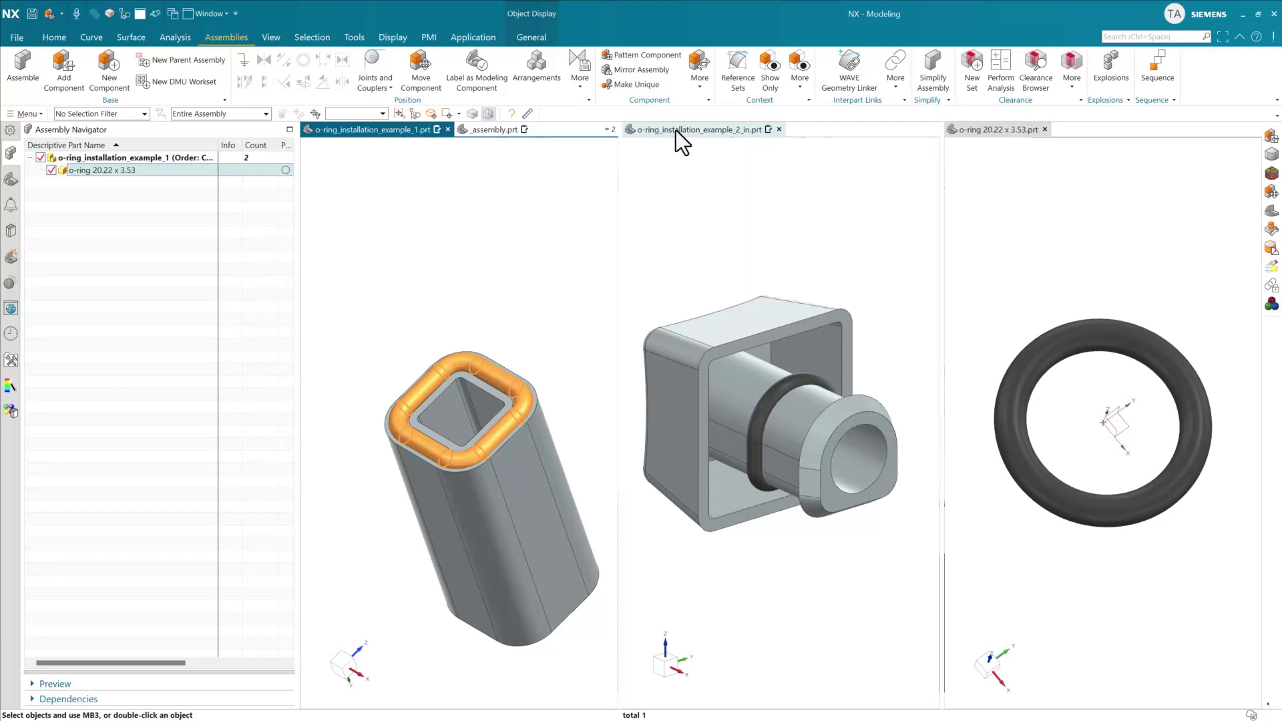
click(676, 130)
click(161, 182)
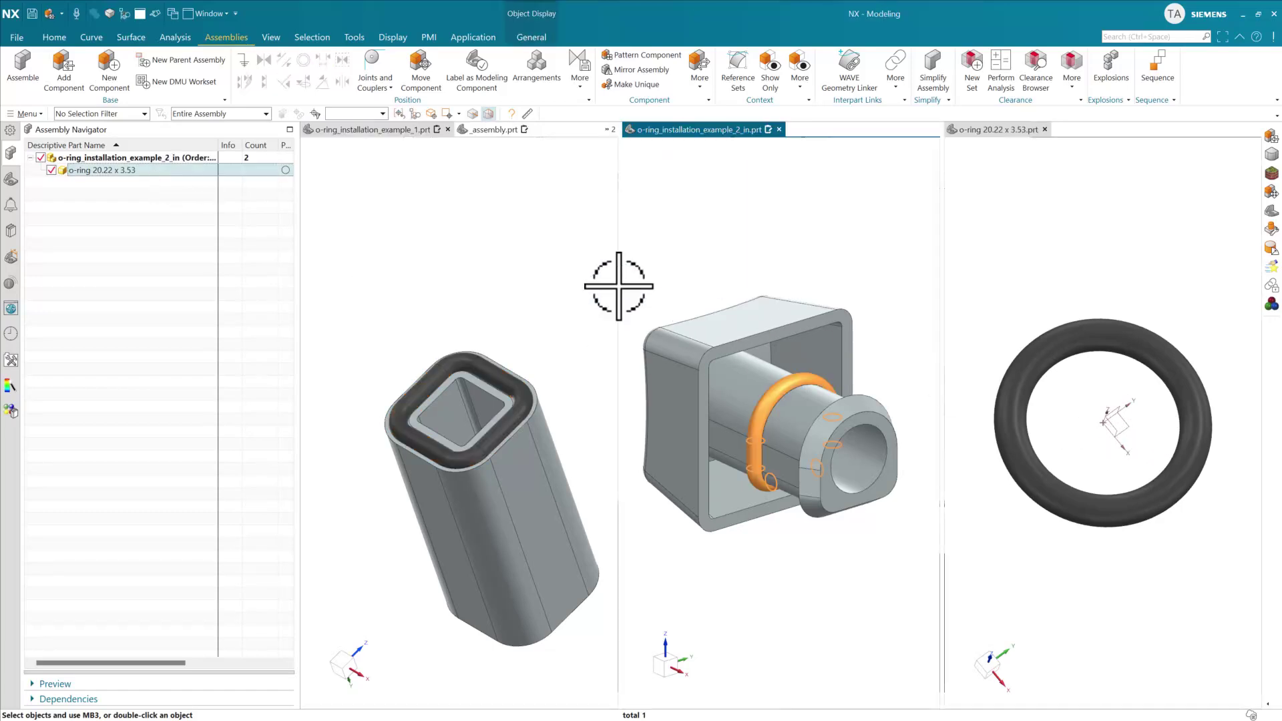
click(402, 233)
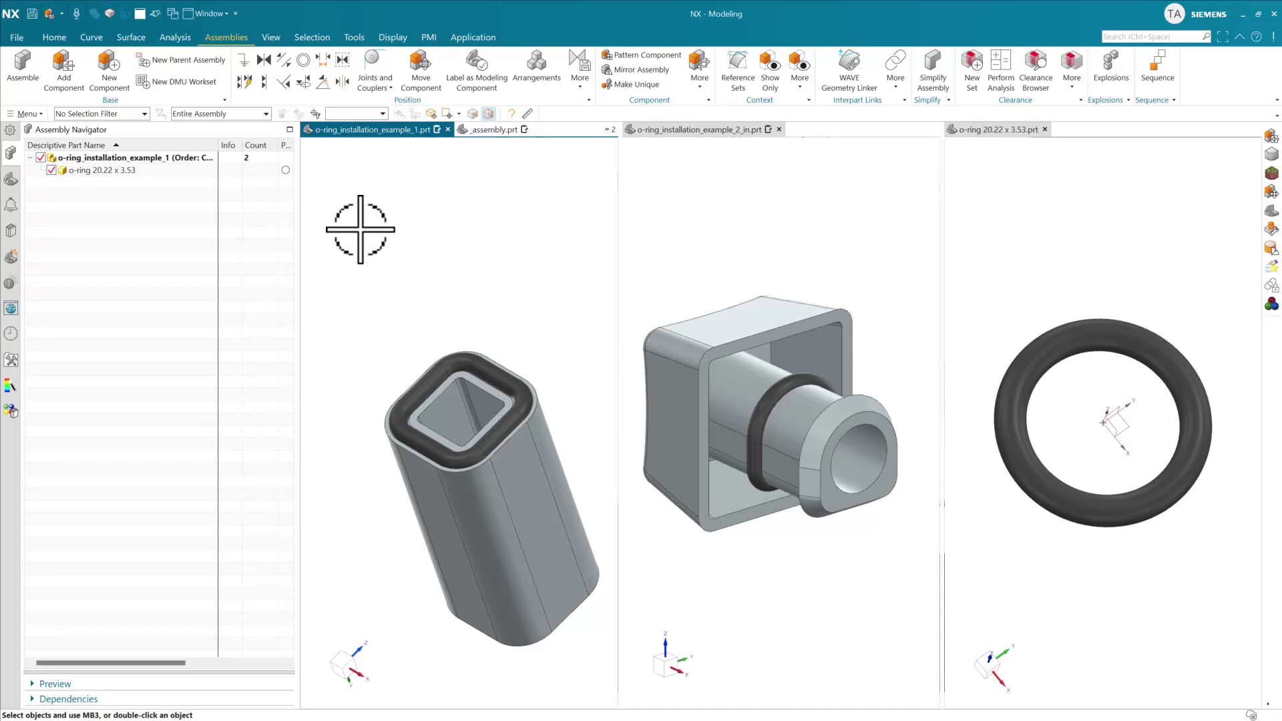
click(162, 173)
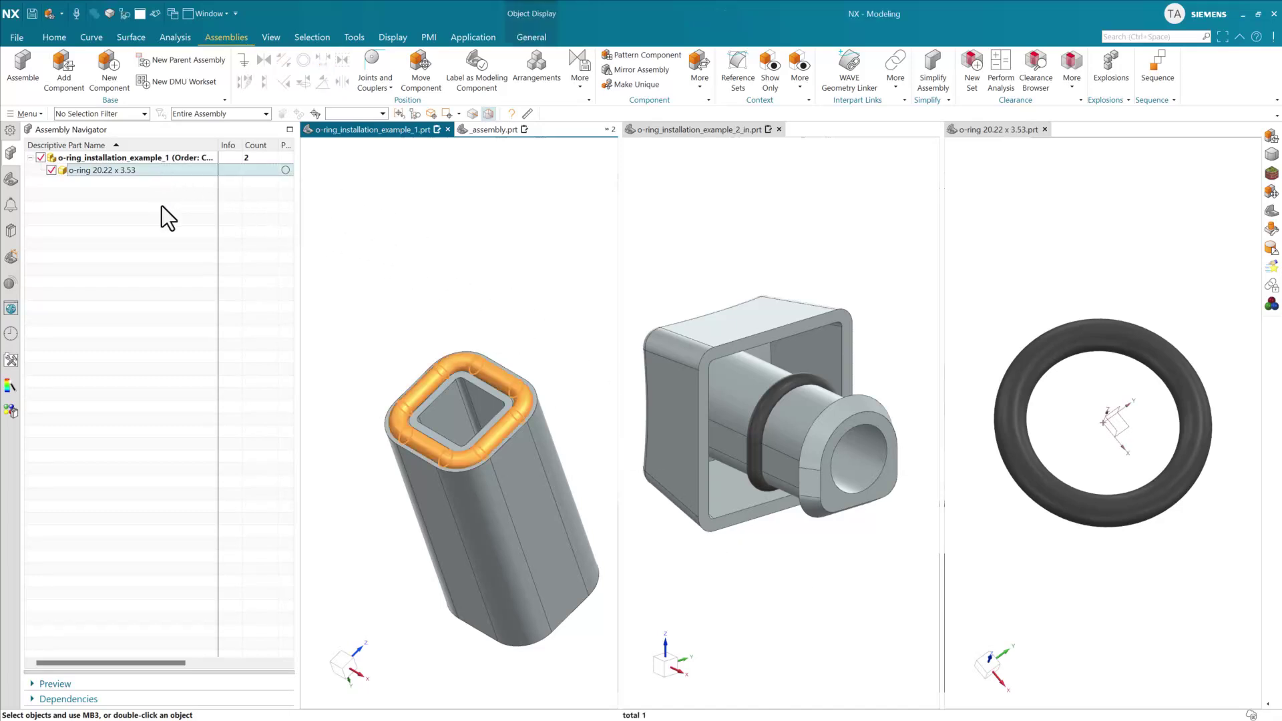
key(Escape)
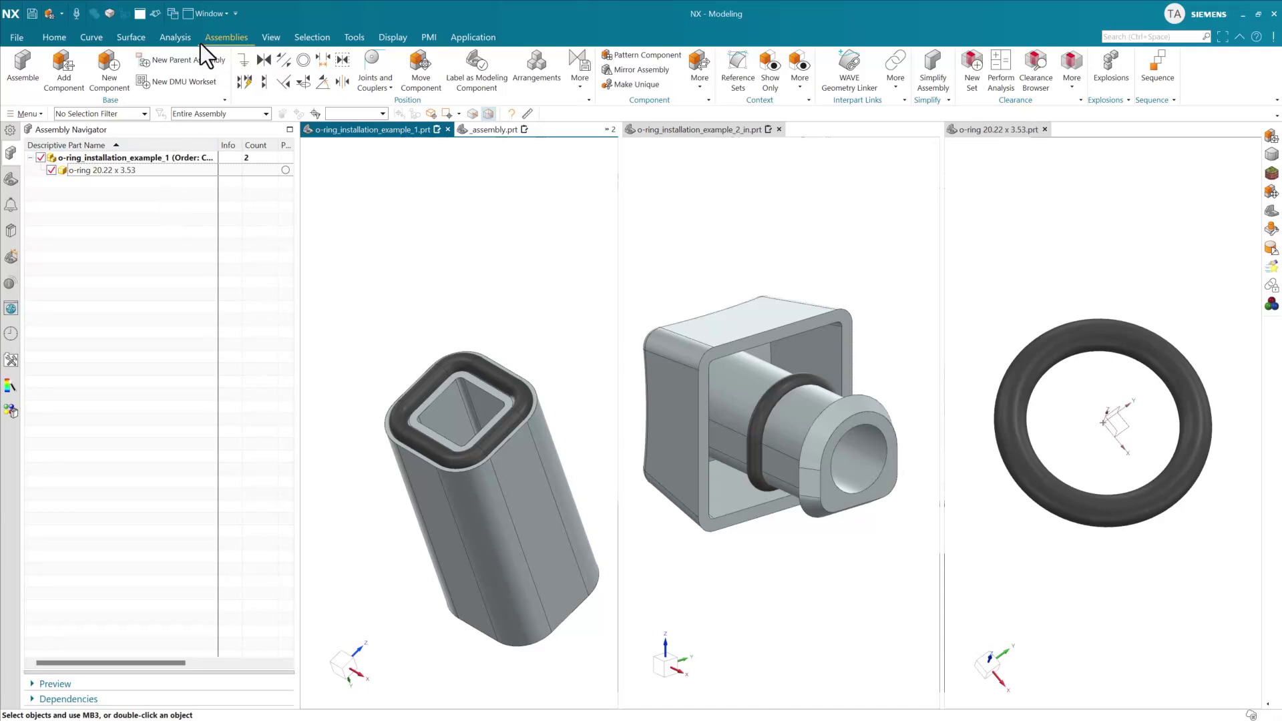
- Show the mass properties panels and display updated mass properties for the o-ring 20.22 x 3.53 part
click(173, 40)
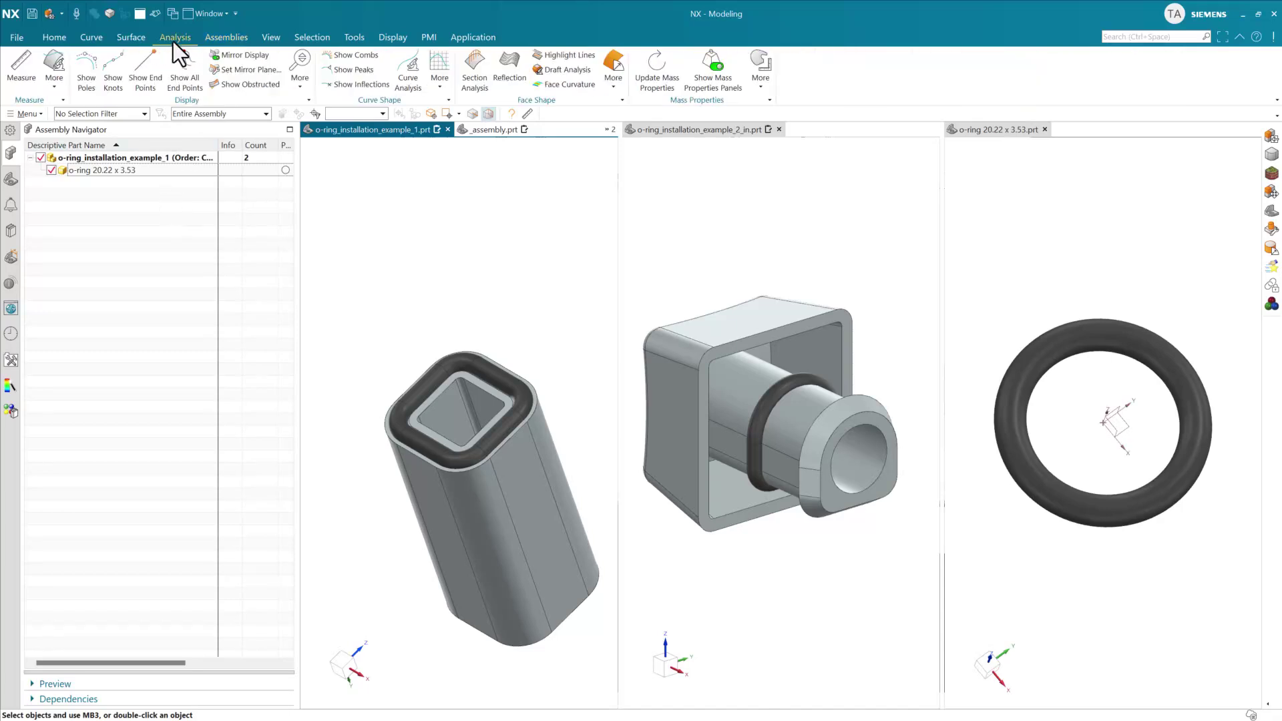
click(710, 78)
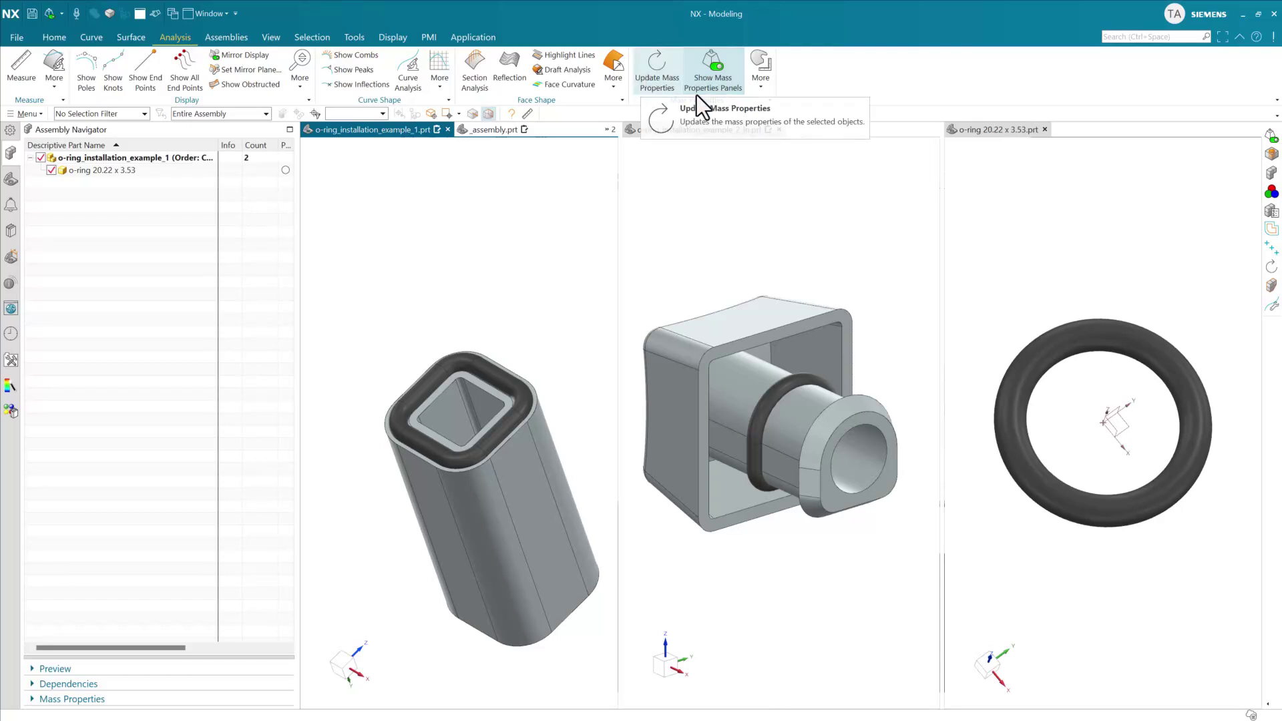
click(1022, 130)
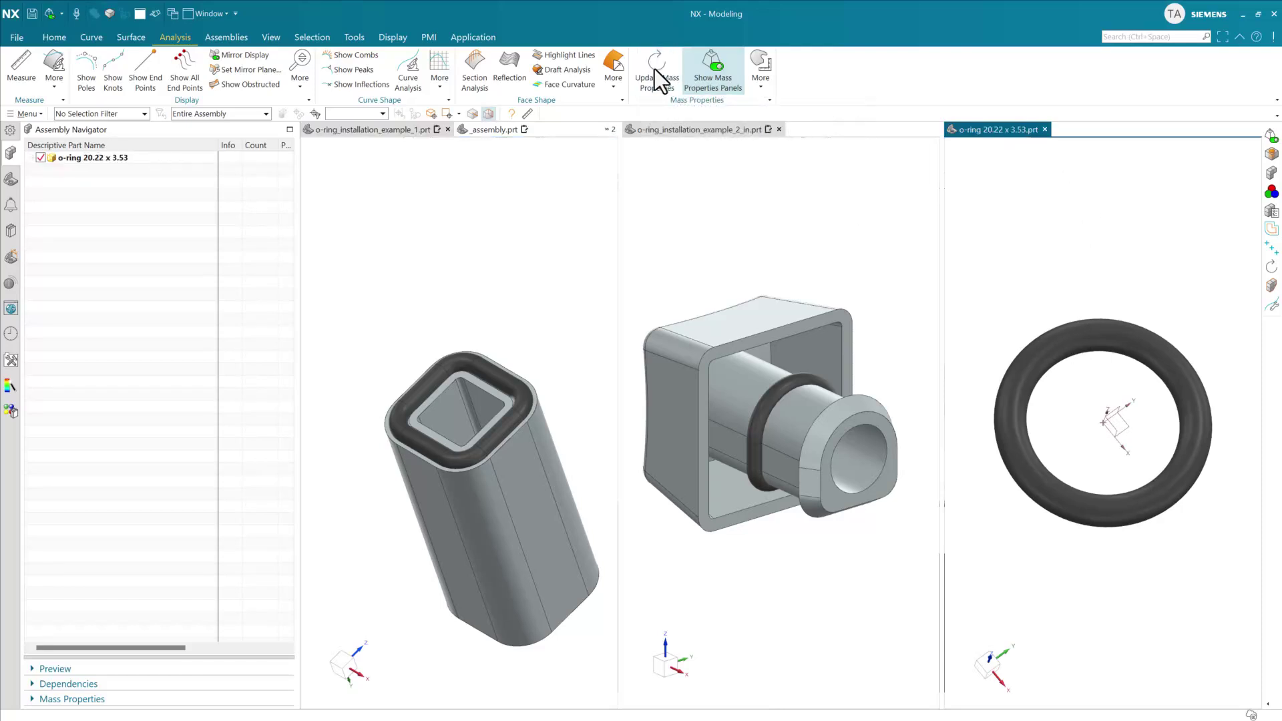
click(93, 157)
click(207, 699)
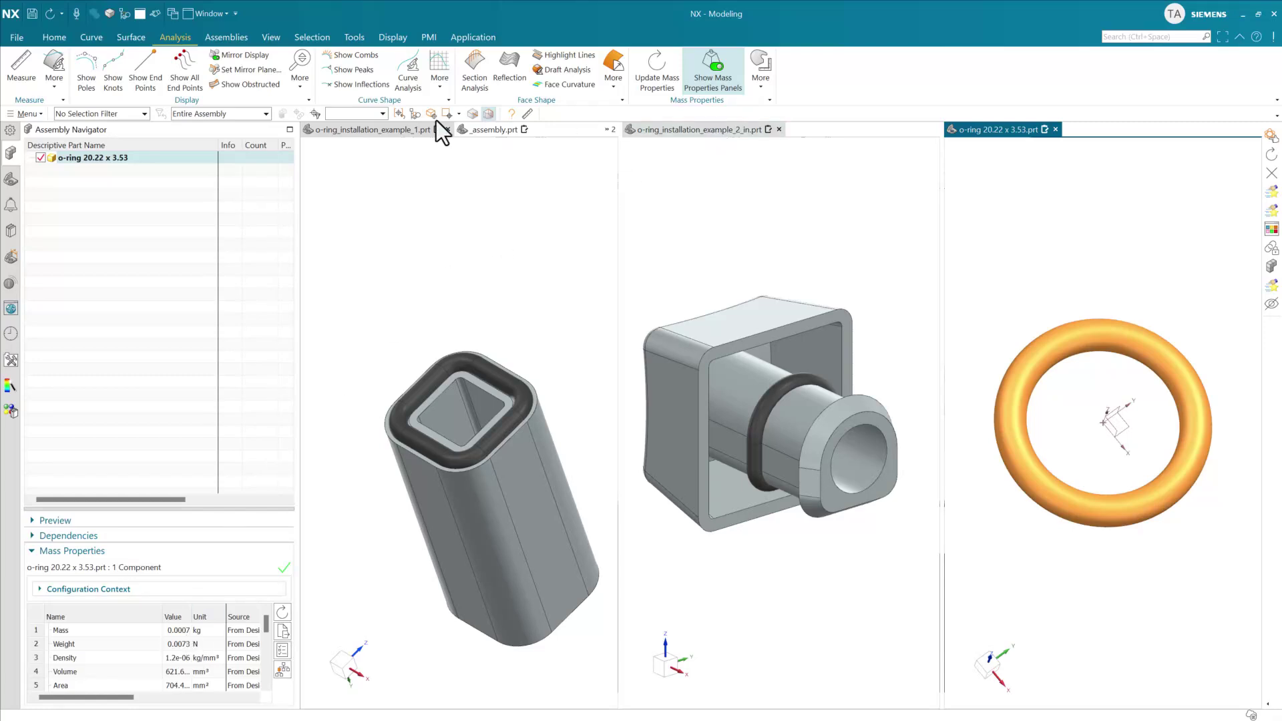
- Update the mass properties of o-ring_installation_example_1 and examine those of its installed o-ring component
click(371, 130)
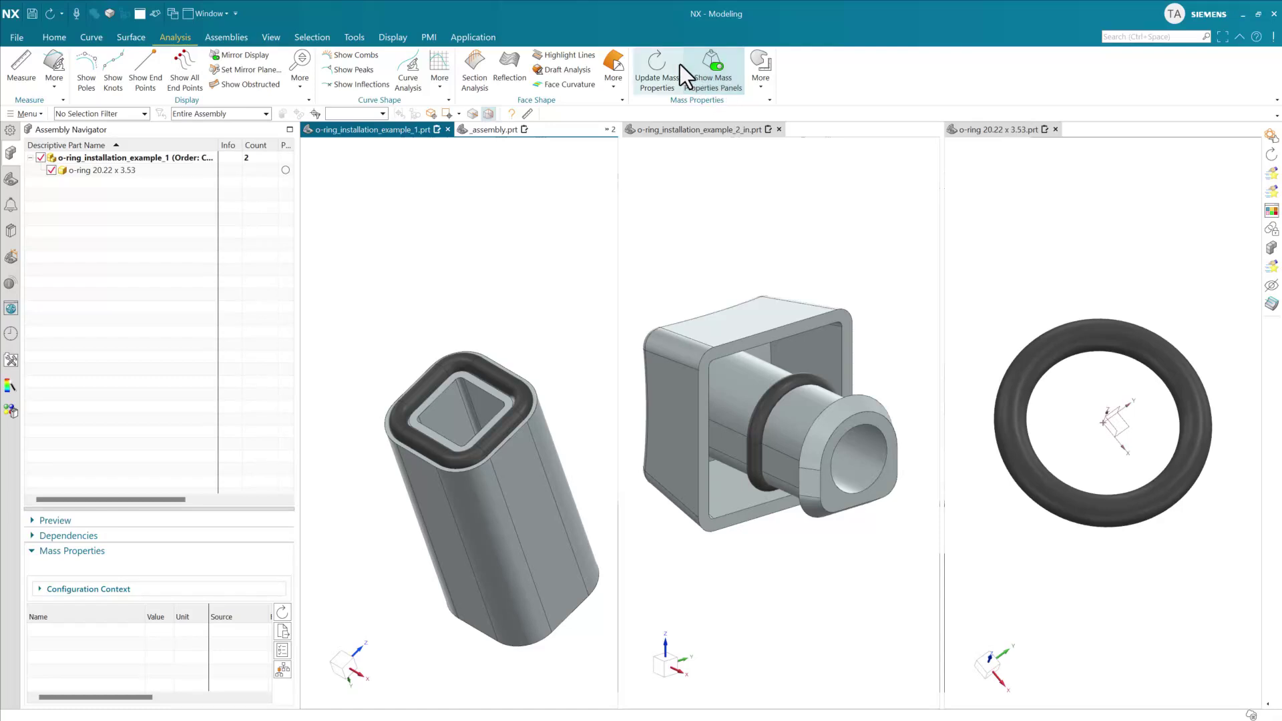
click(657, 71)
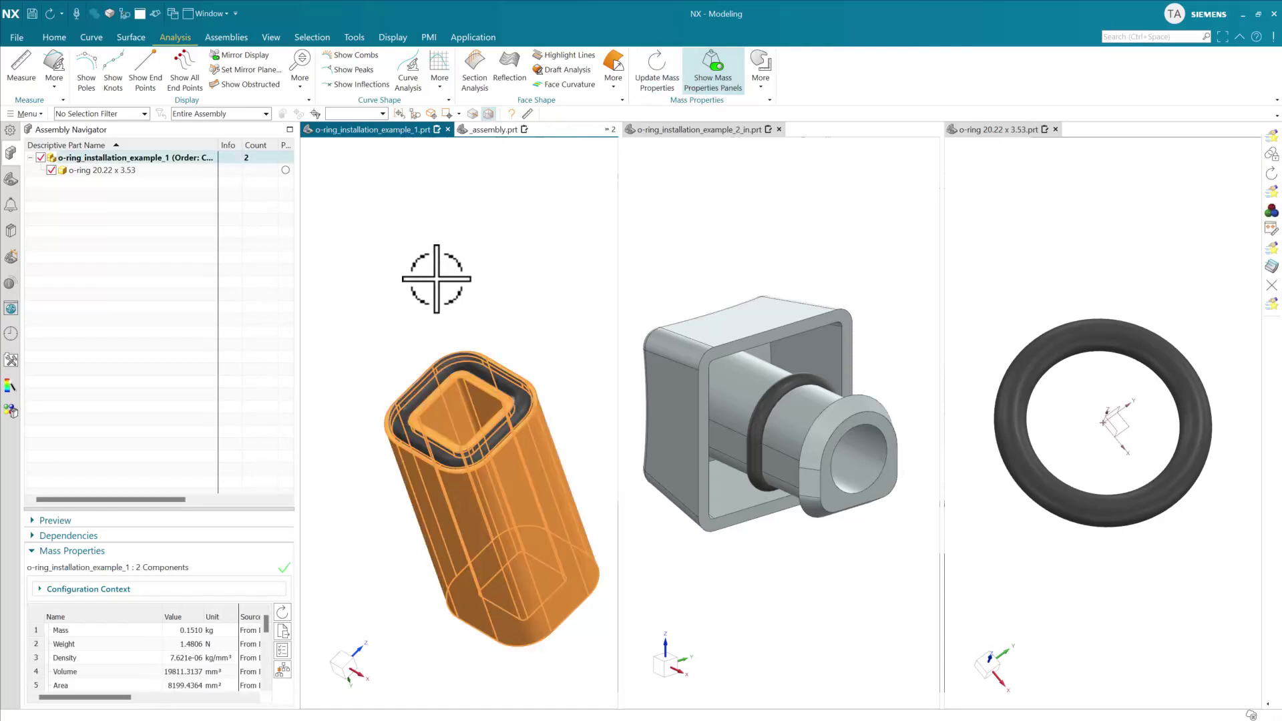
click(182, 170)
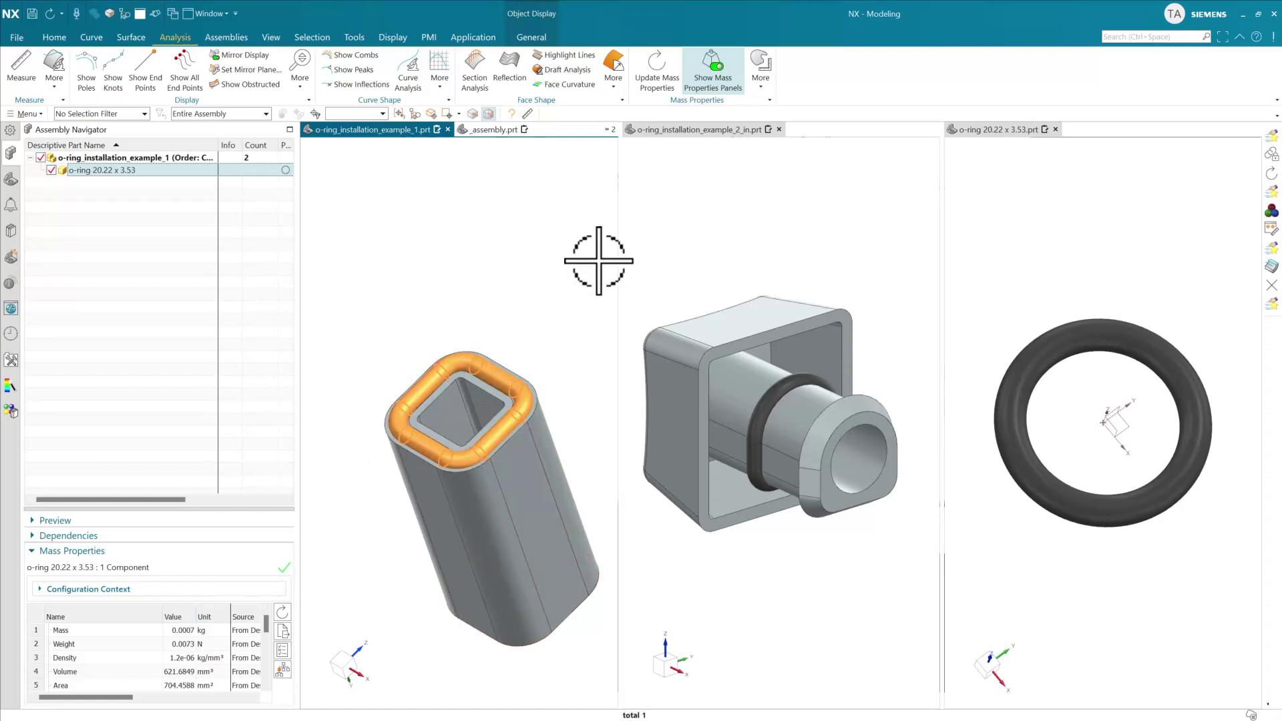
- Check the o-ring's mass properties in o-ring_installation_example_2_in, update that assembly's mass properties, and return to o-ring_installation_example_1.prt
click(727, 133)
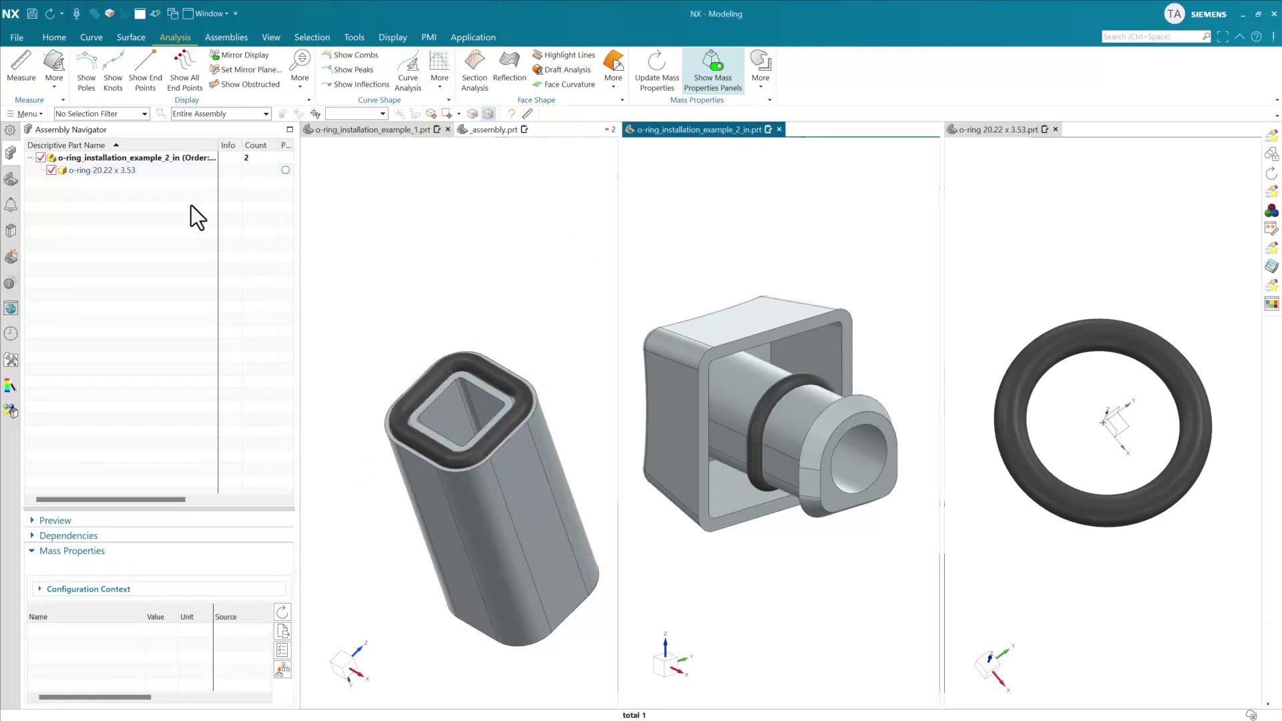
click(158, 171)
click(160, 162)
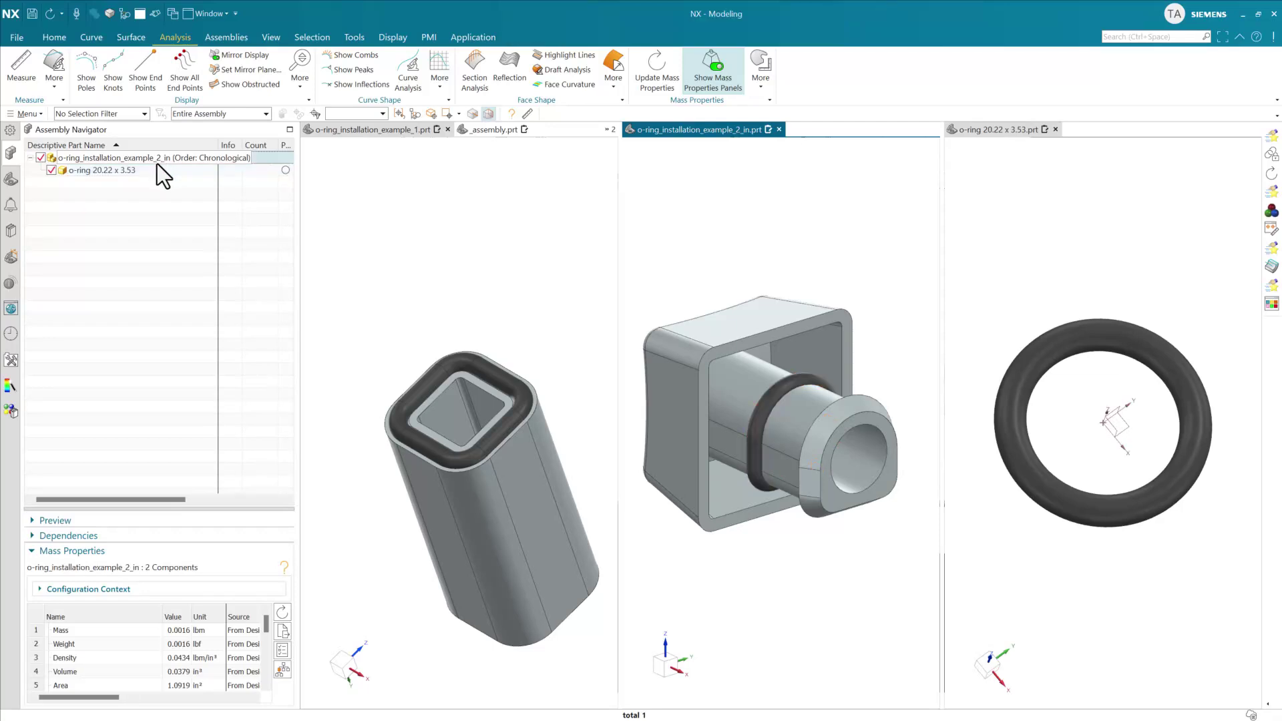
click(654, 73)
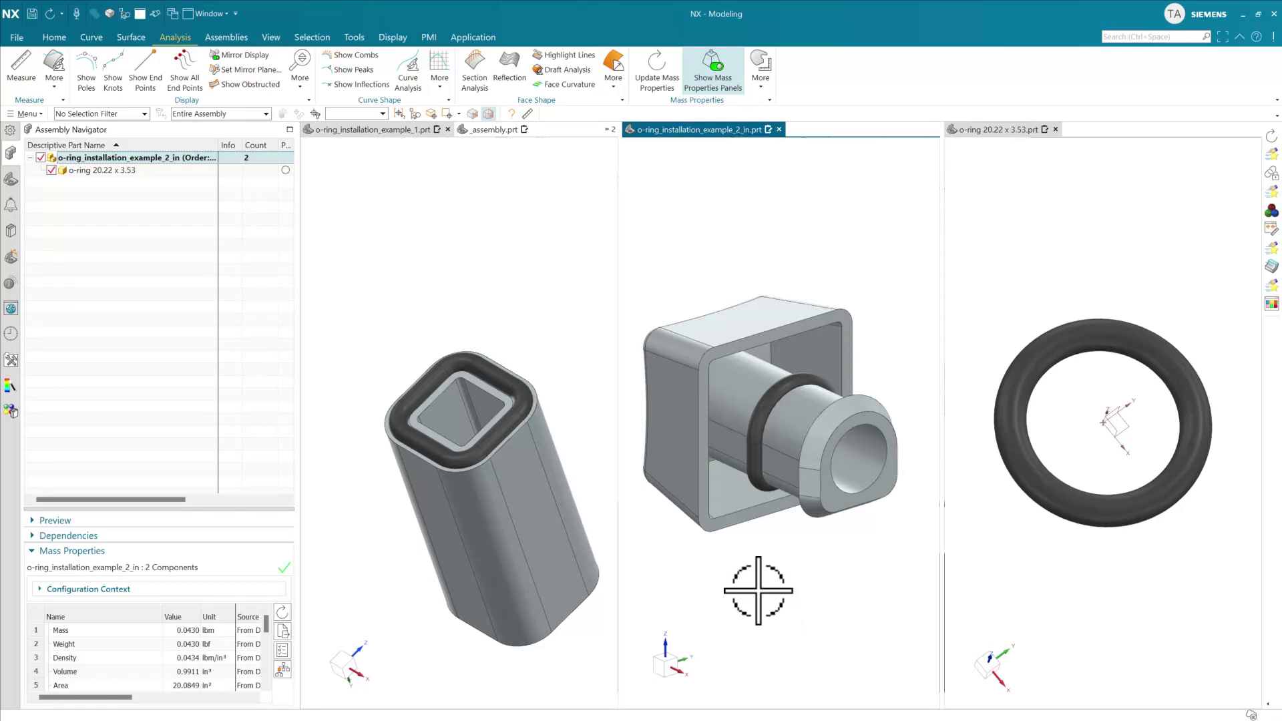
click(337, 355)
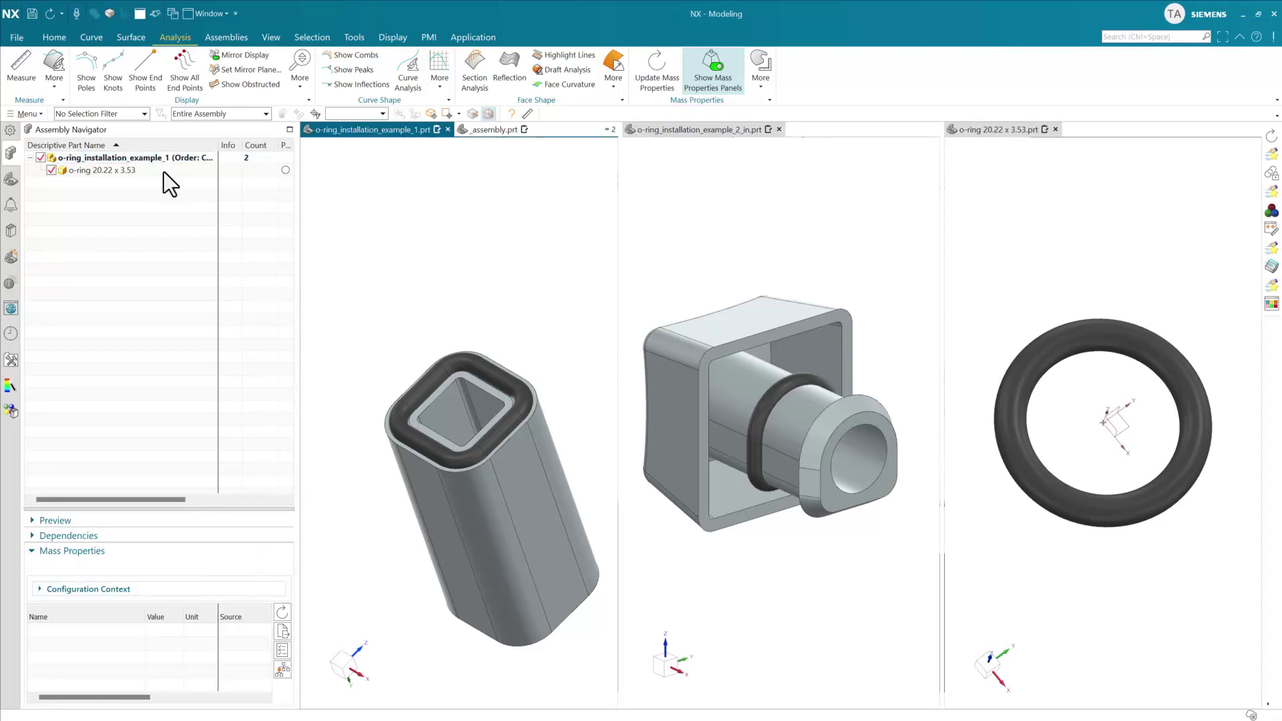
- Compare the mass properties of the installed o-ring component in o-ring_installation_example_1 with those in o-ring_installation_example_2_in
click(163, 171)
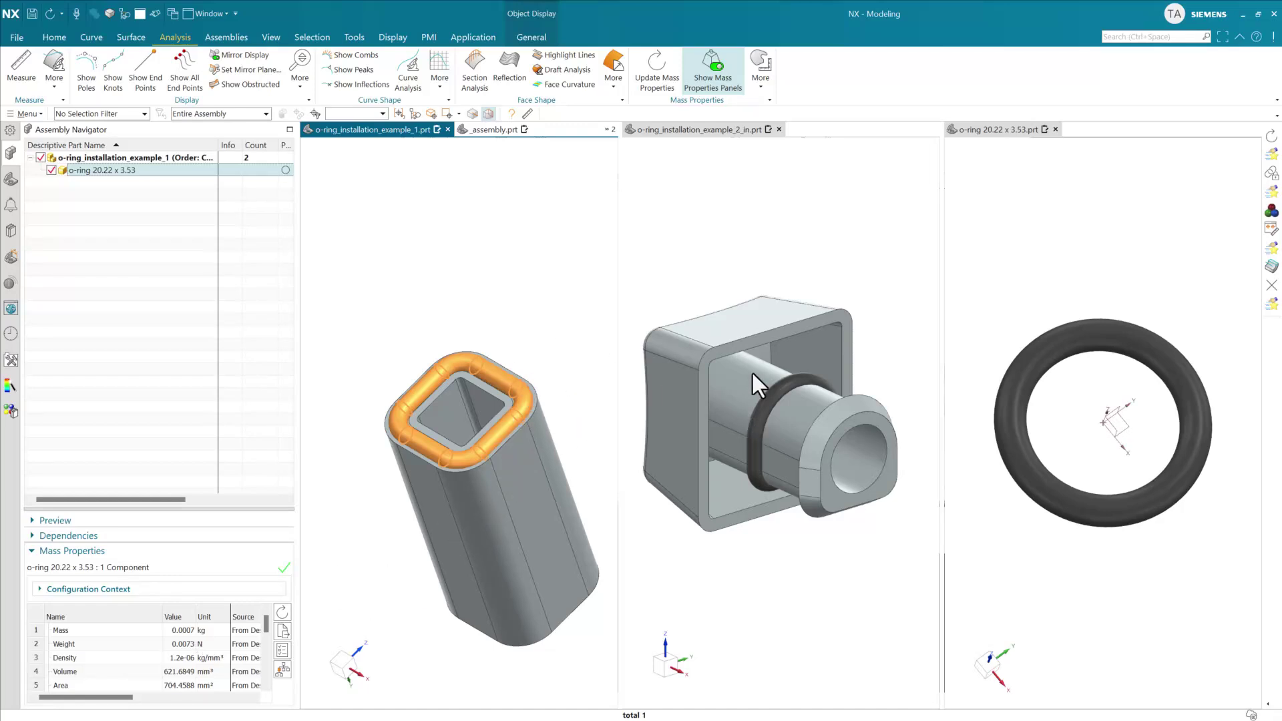
click(704, 130)
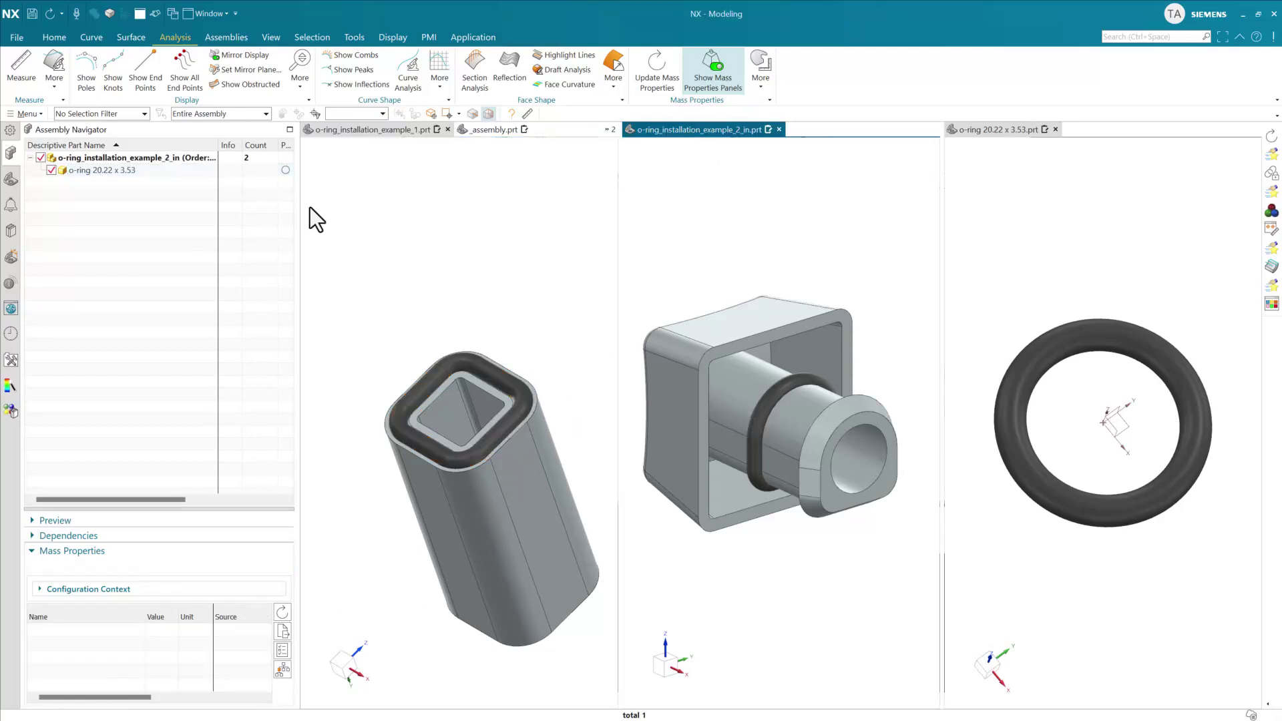
drag(296, 208, 399, 208)
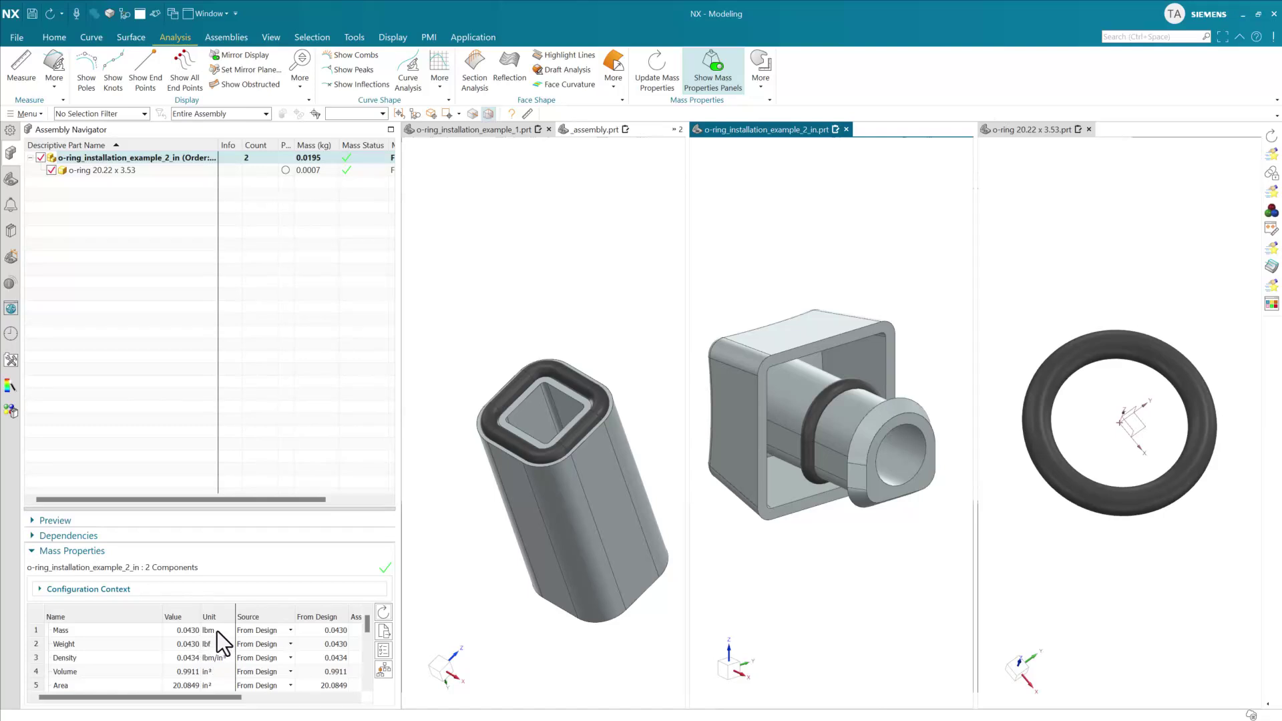
click(320, 171)
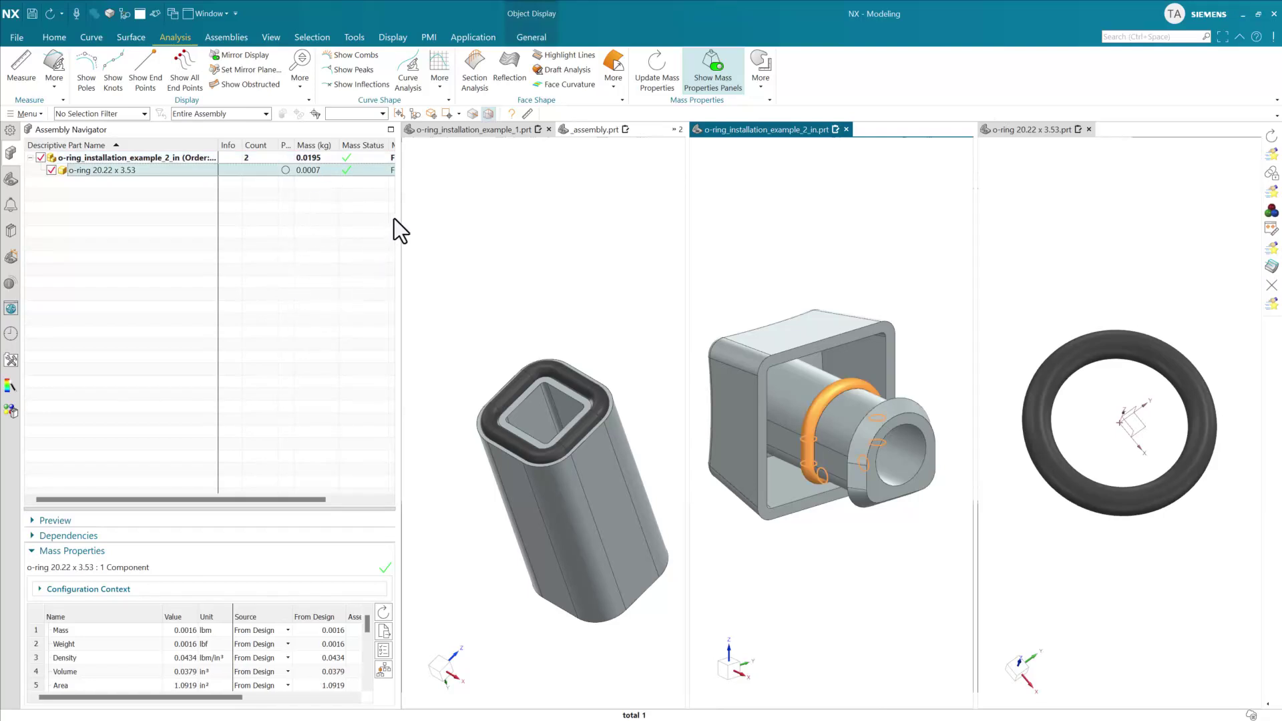
drag(395, 212, 384, 218)
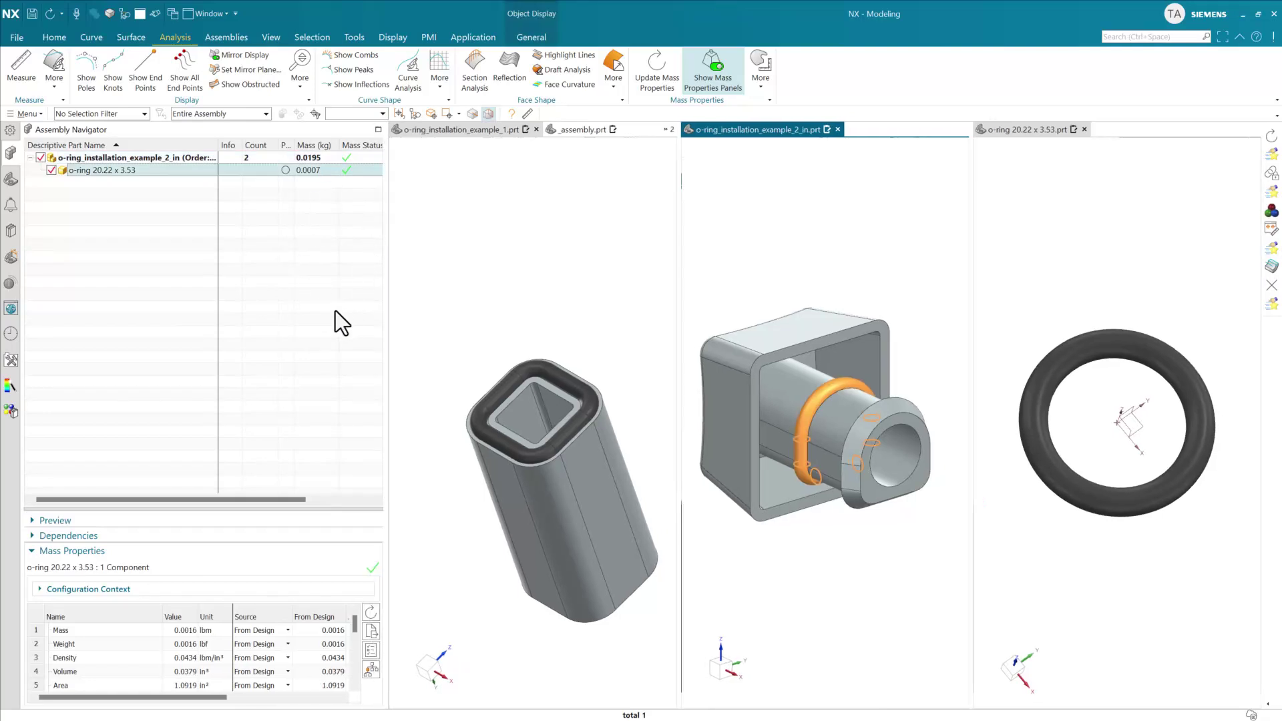
click(274, 243)
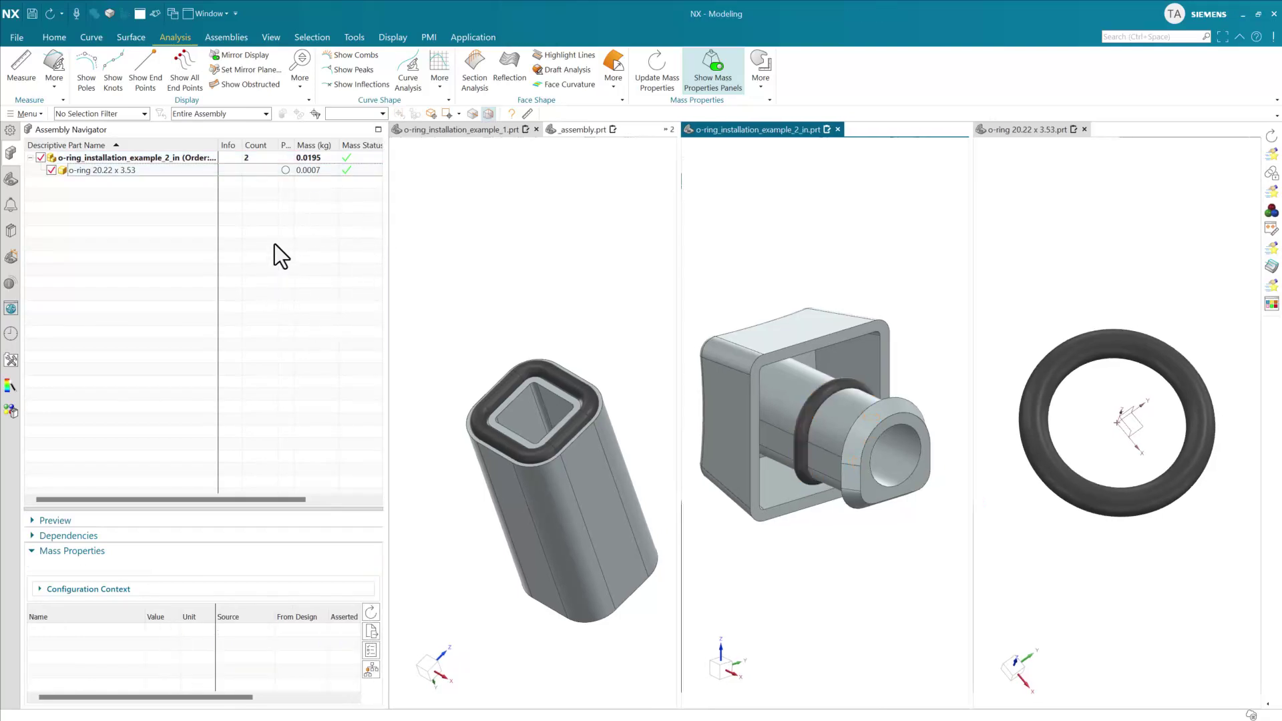
- Examine the mass properties of the free o-ring 20.22 x 3.53 part
click(1036, 128)
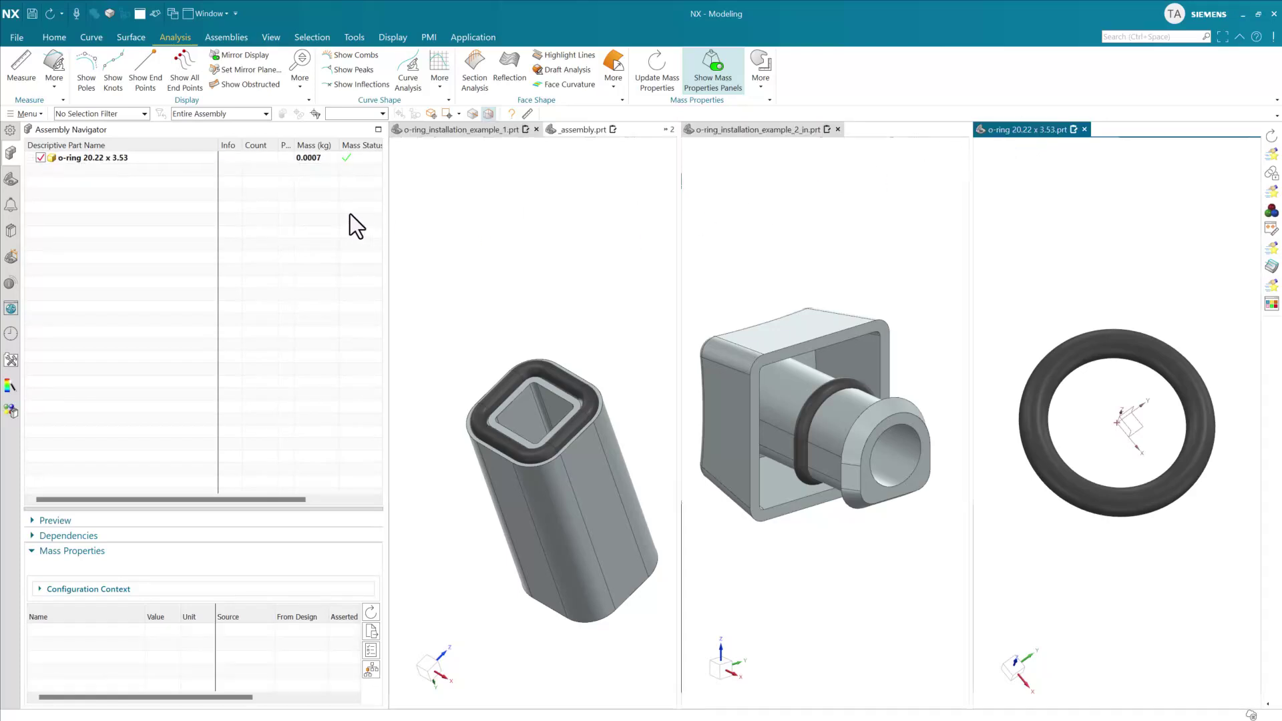
right_click(130, 159)
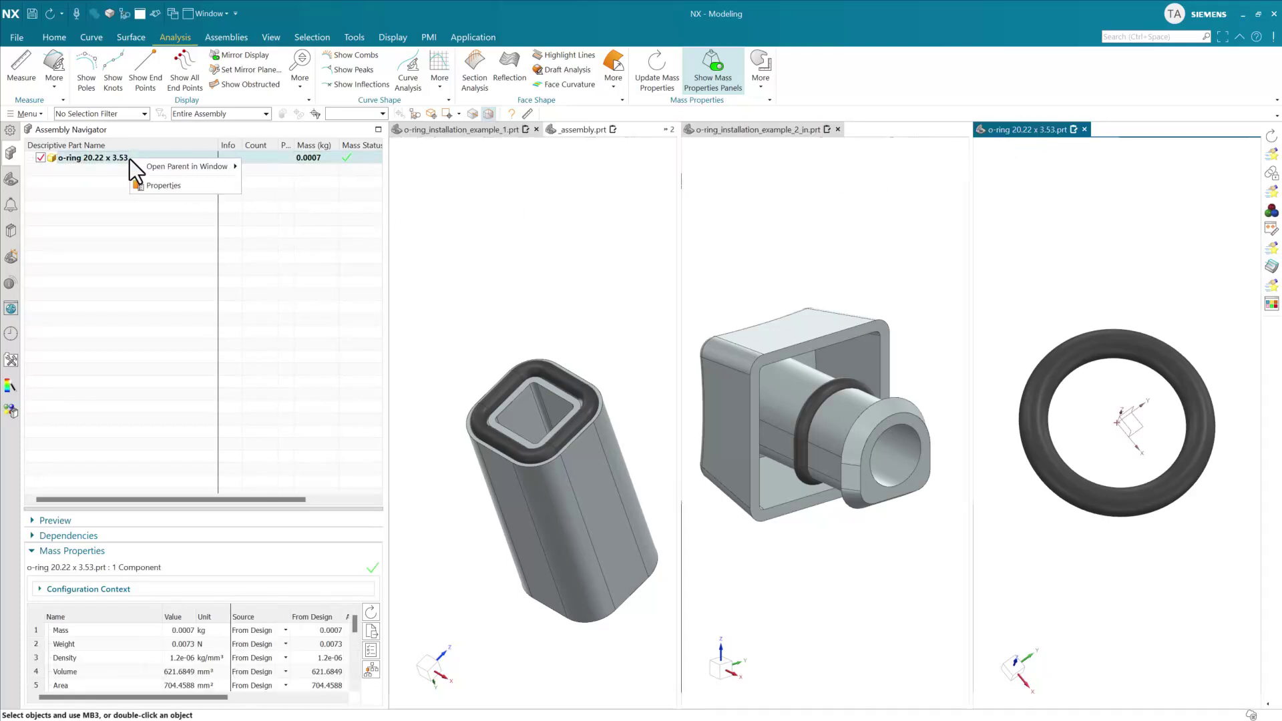
click(119, 160)
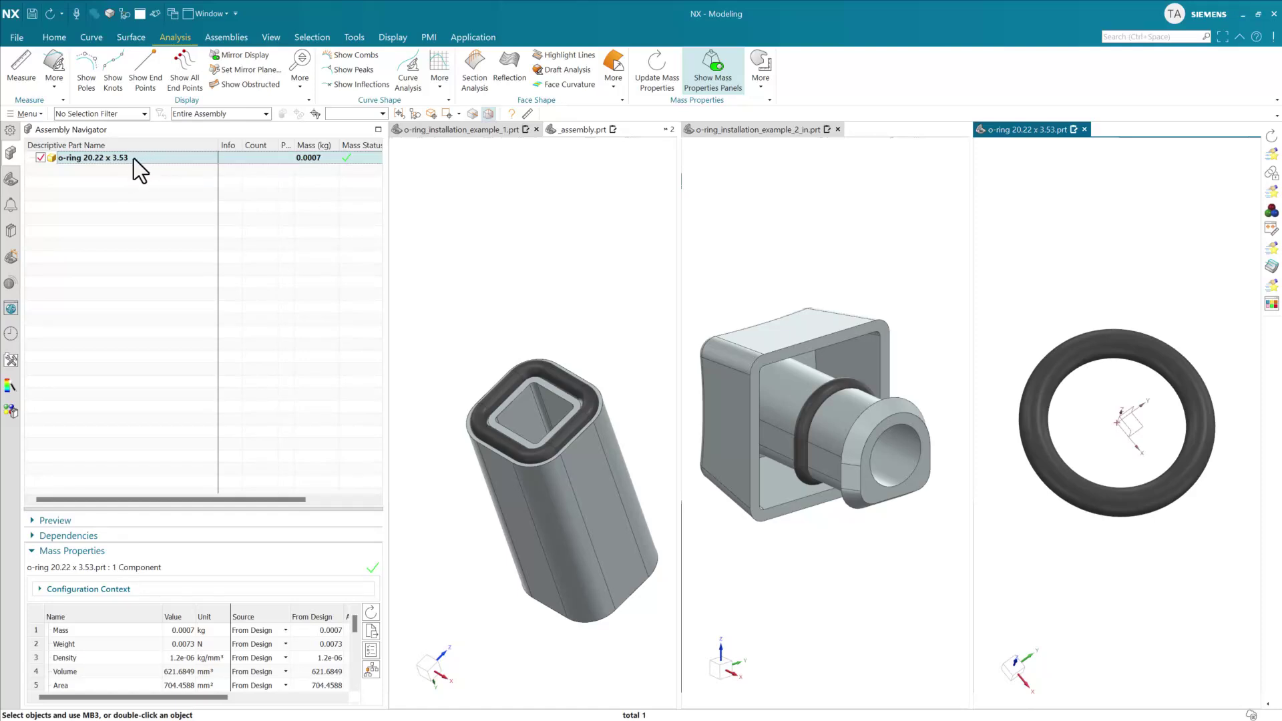
- Open the O-Ring deformable definition from the model history of the o-ring 20.22 x 3.53 part for editing
click(13, 175)
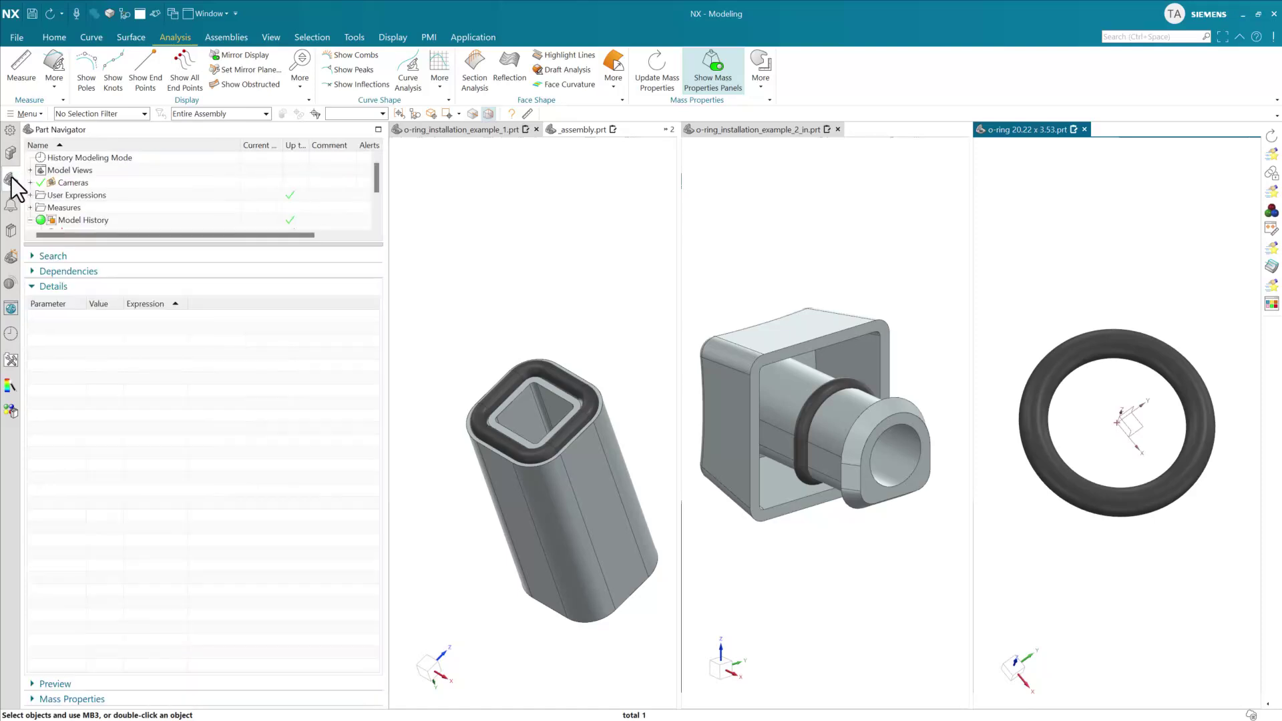
click(116, 287)
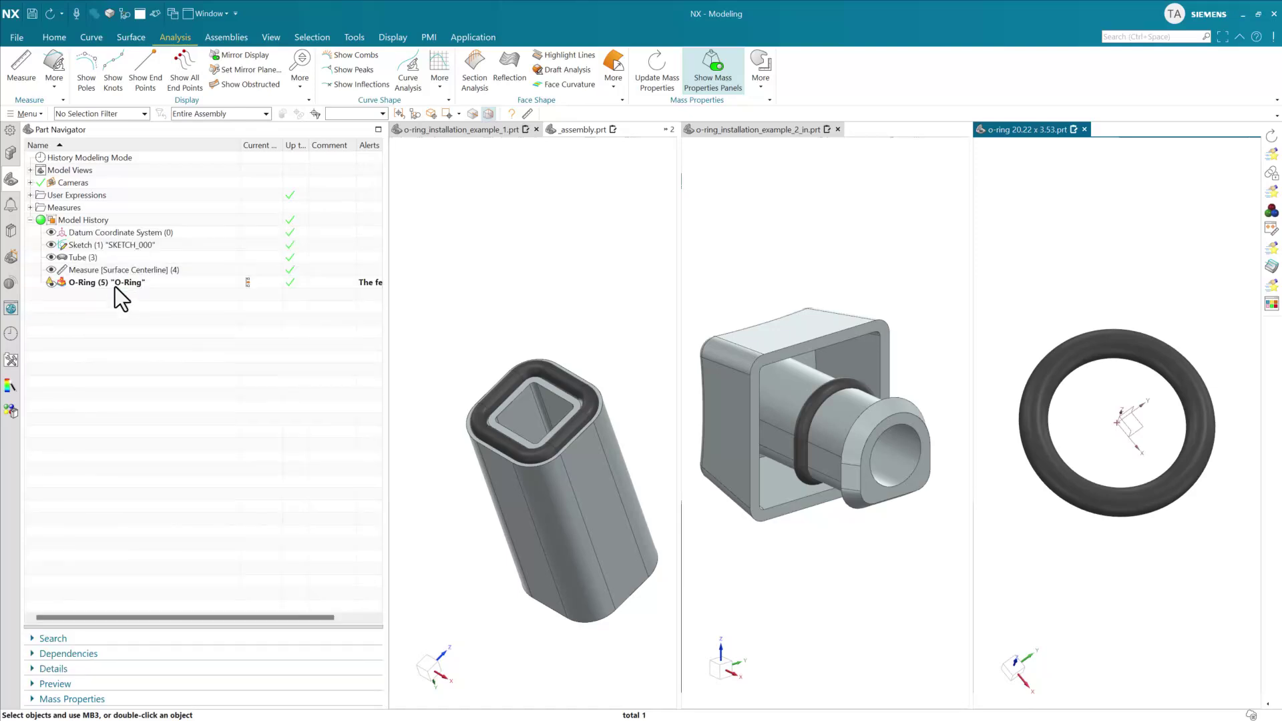
click(97, 287)
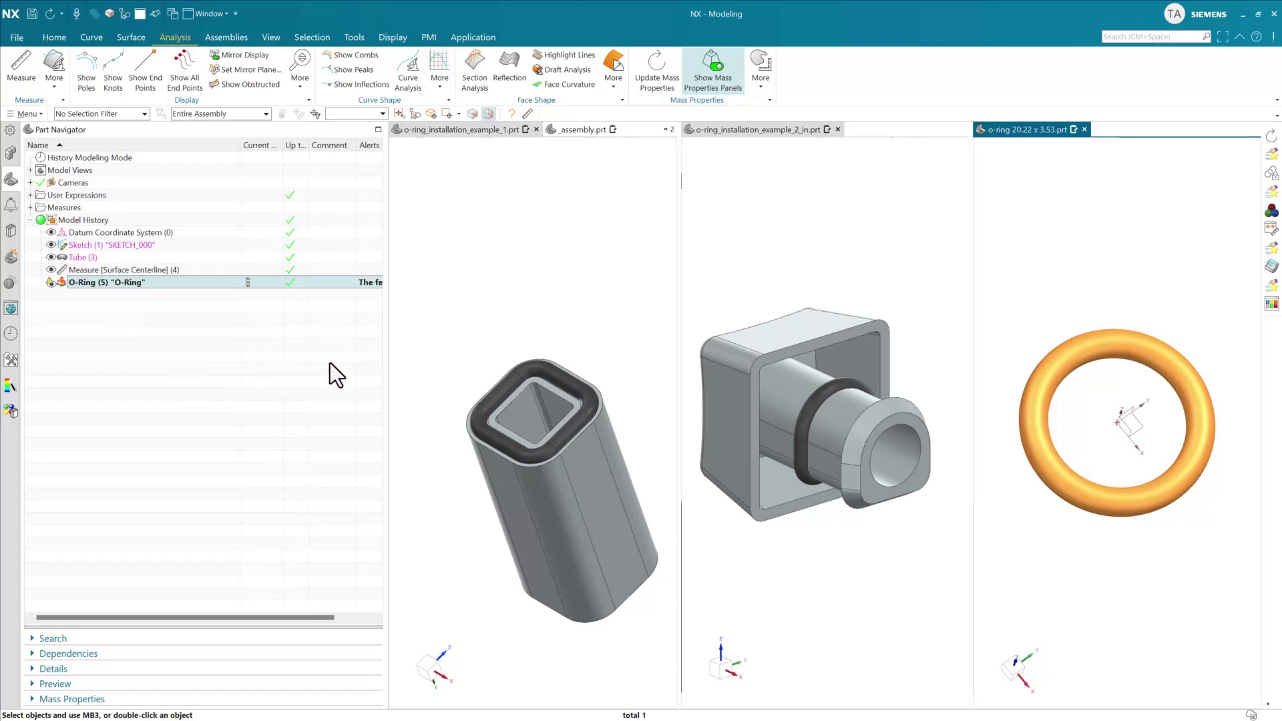
drag(386, 334, 342, 360)
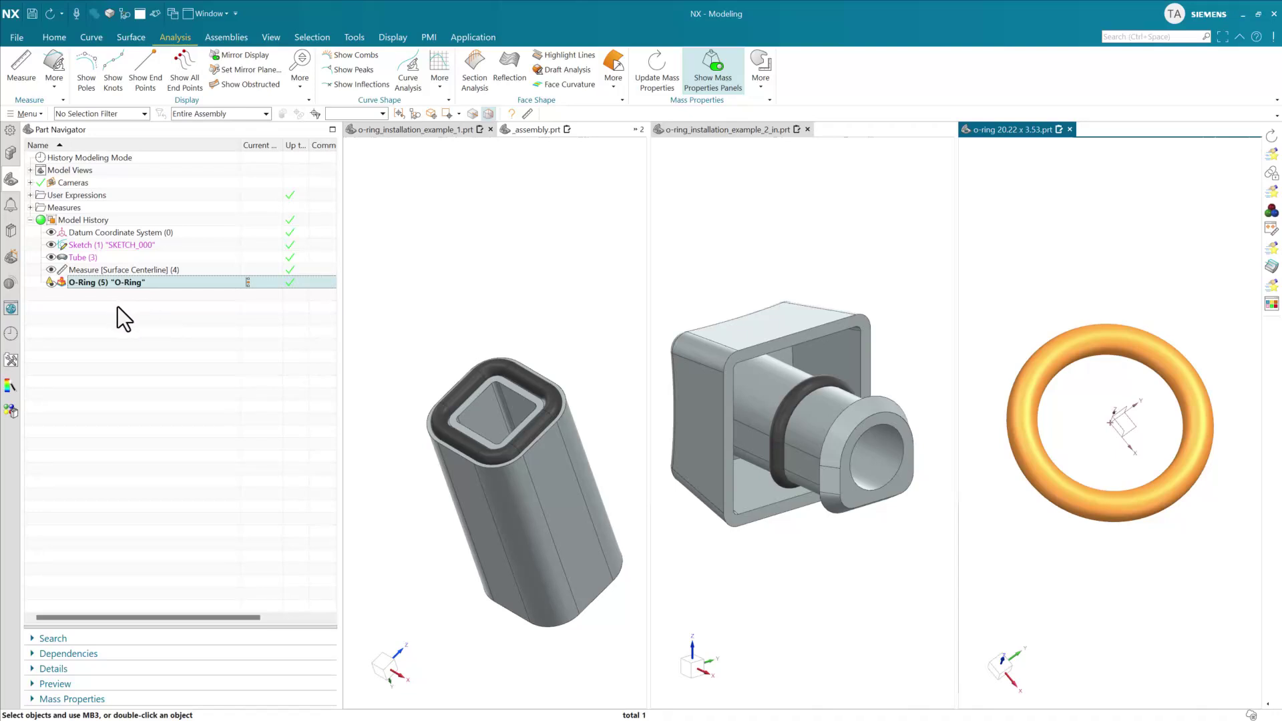
double_click(127, 283)
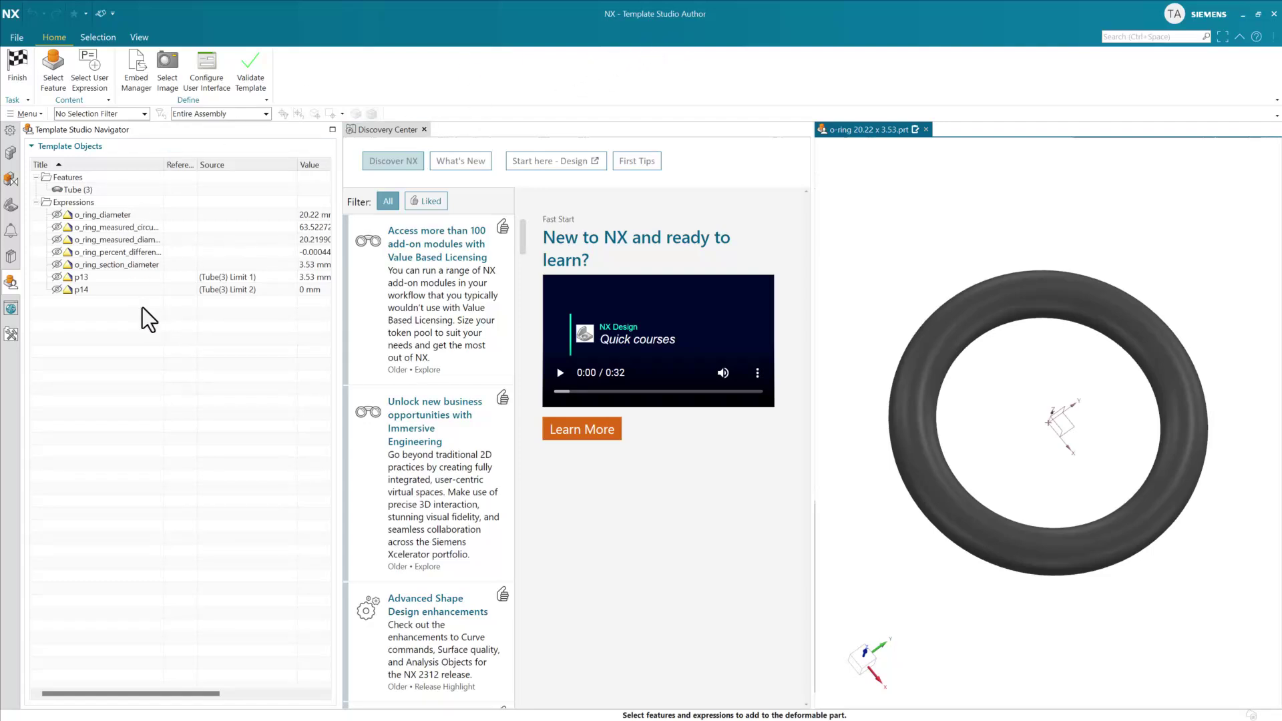
- Inspect the Mass Properties Behavior options of the O-Ring template's main dialog, keep Deformable Component with Fixed Mass, and exit the template editor
click(221, 76)
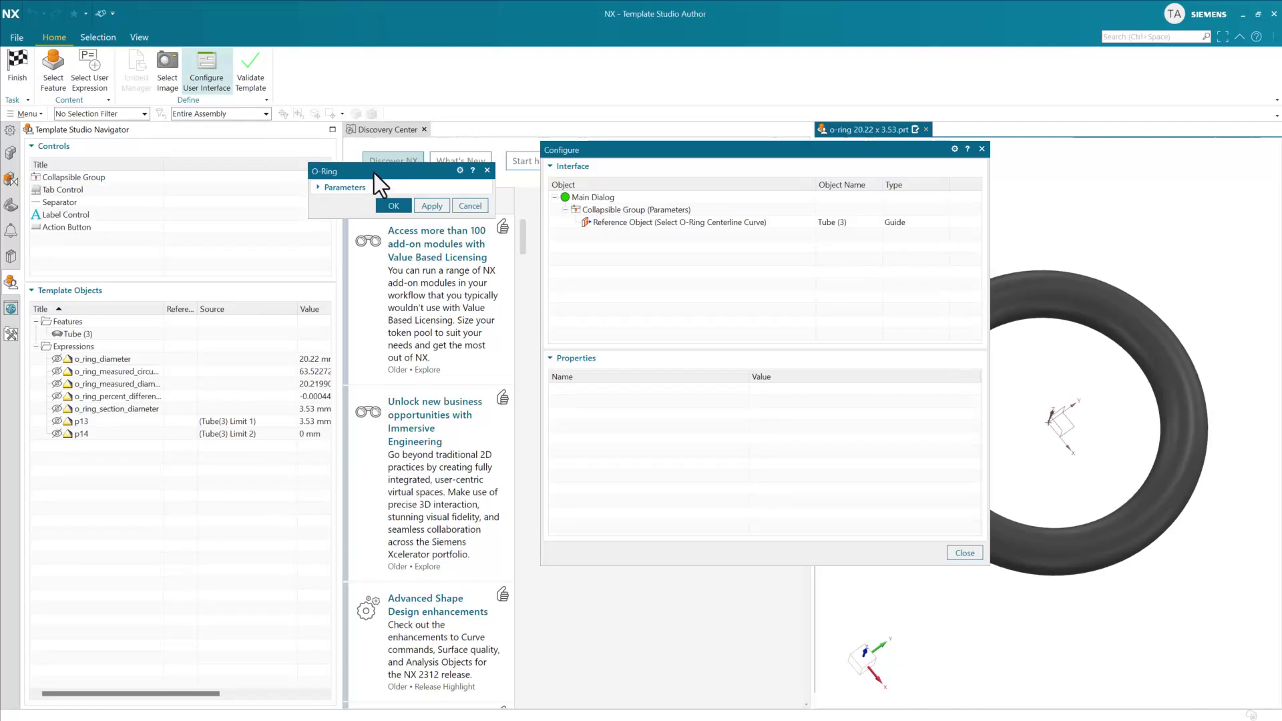
drag(383, 173, 413, 182)
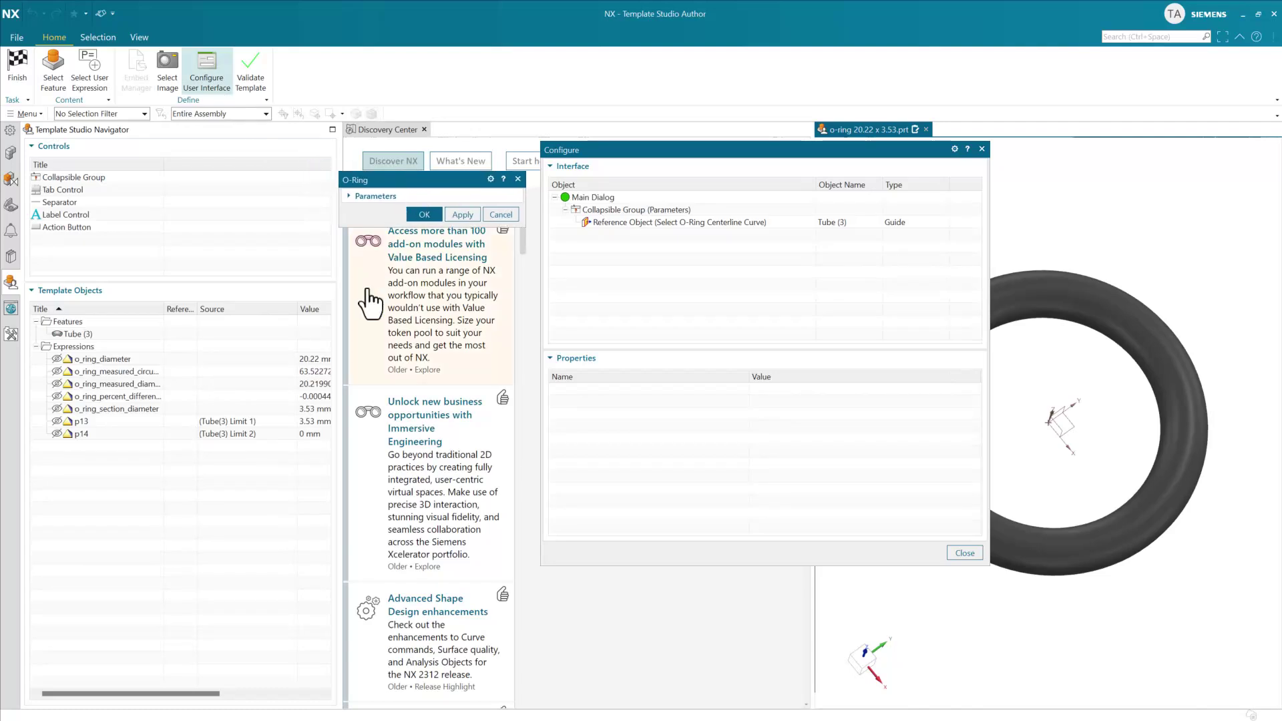
click(602, 199)
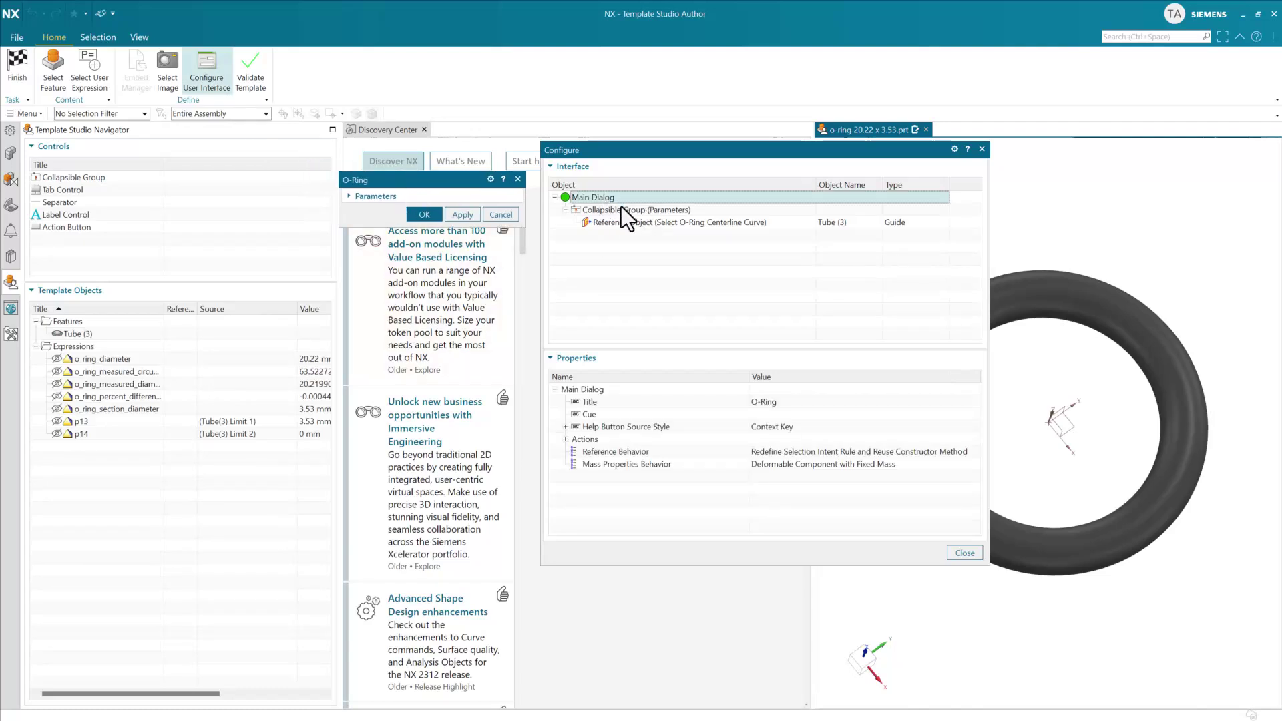
click(773, 463)
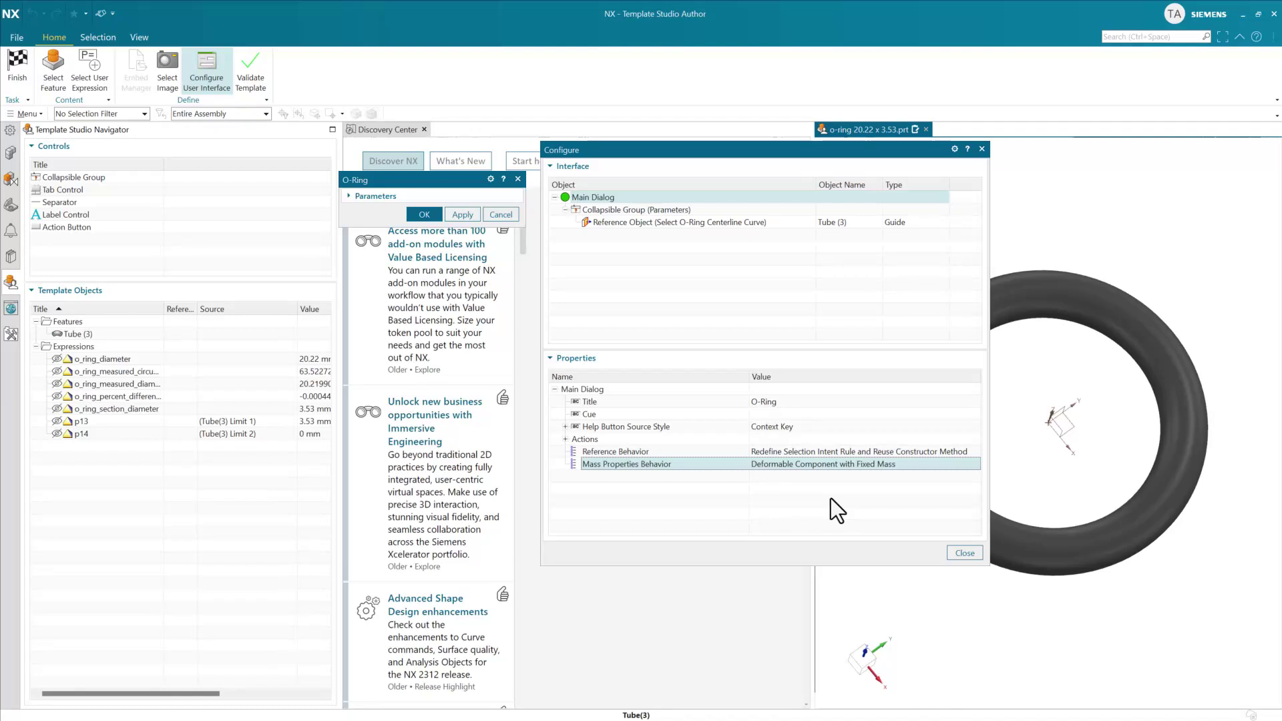
click(799, 466)
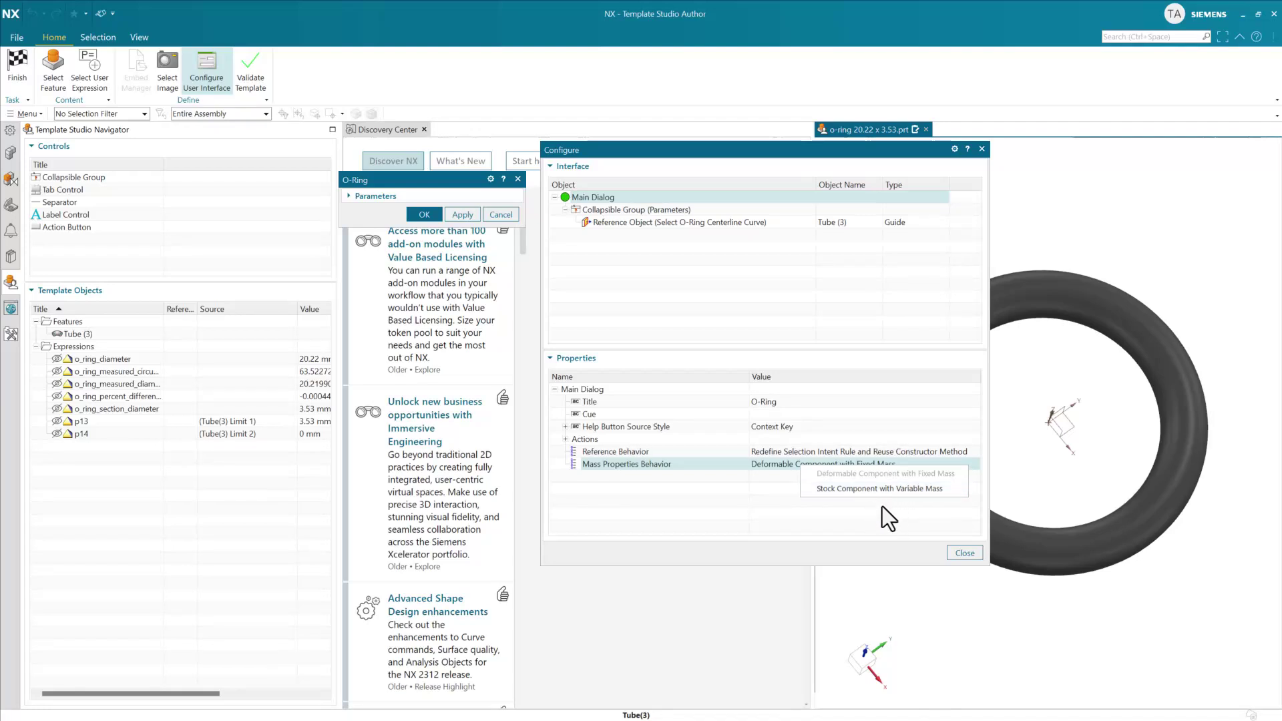
click(775, 502)
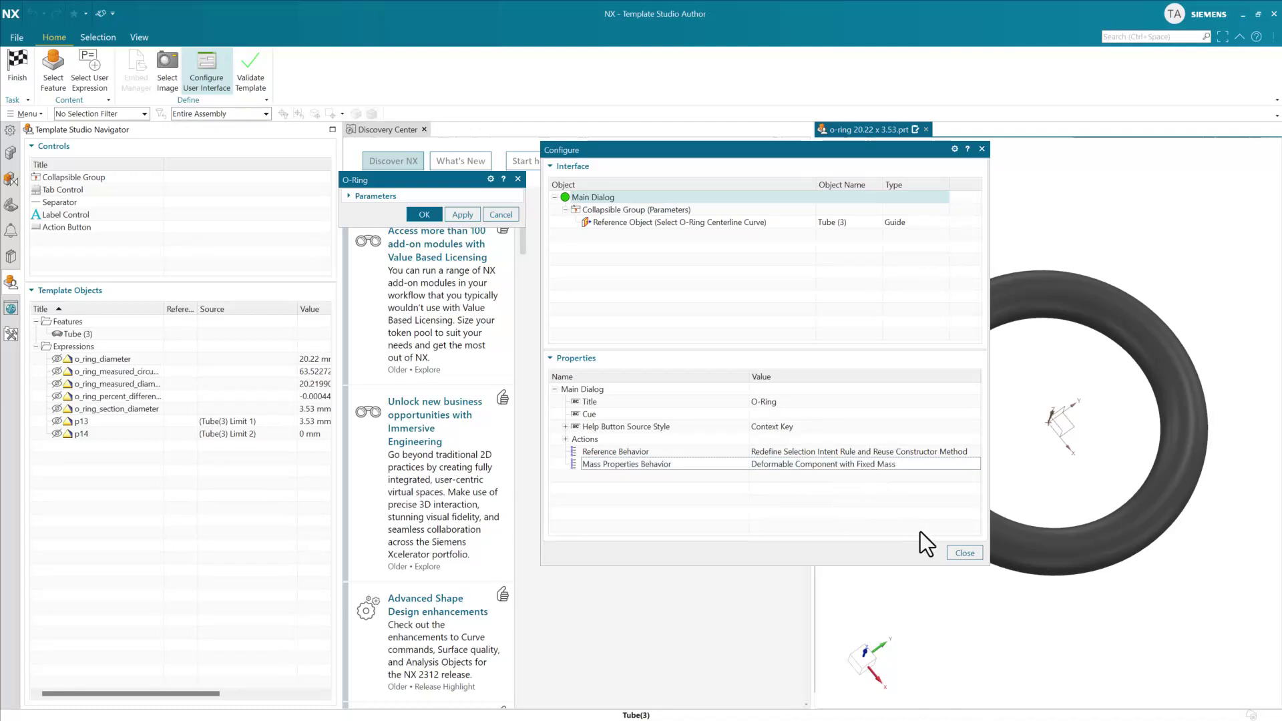
click(966, 552)
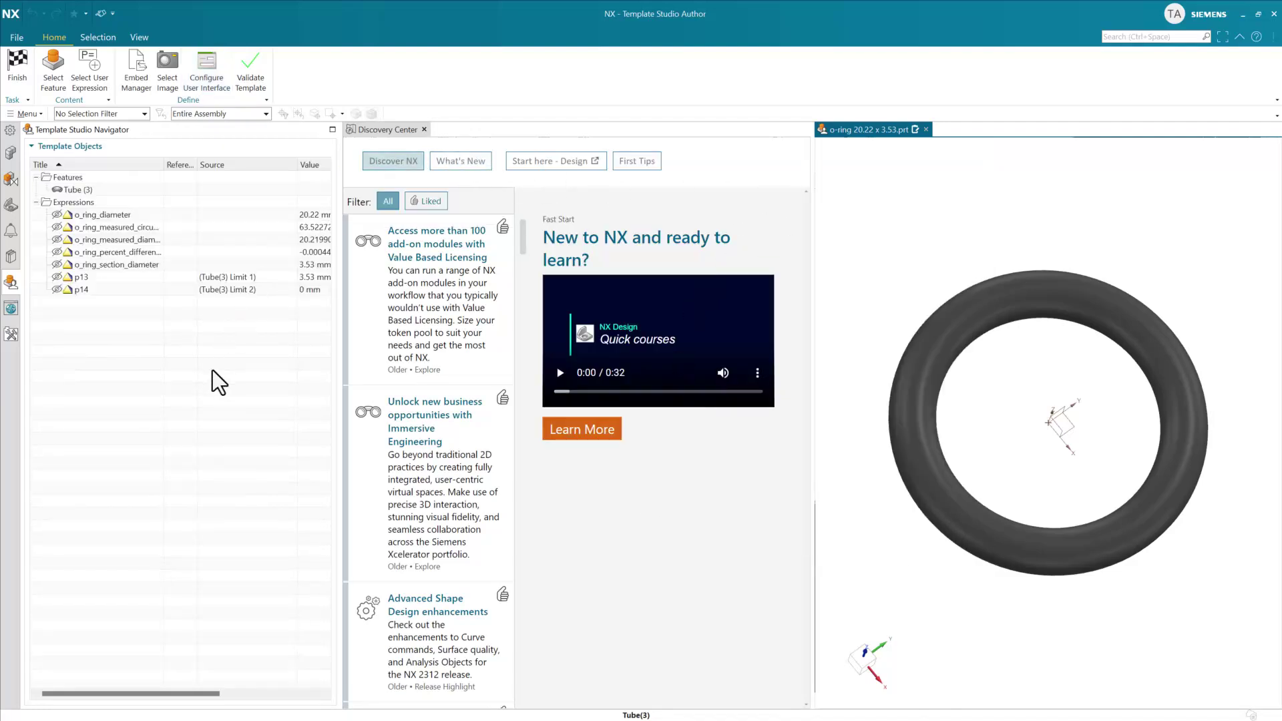
click(20, 59)
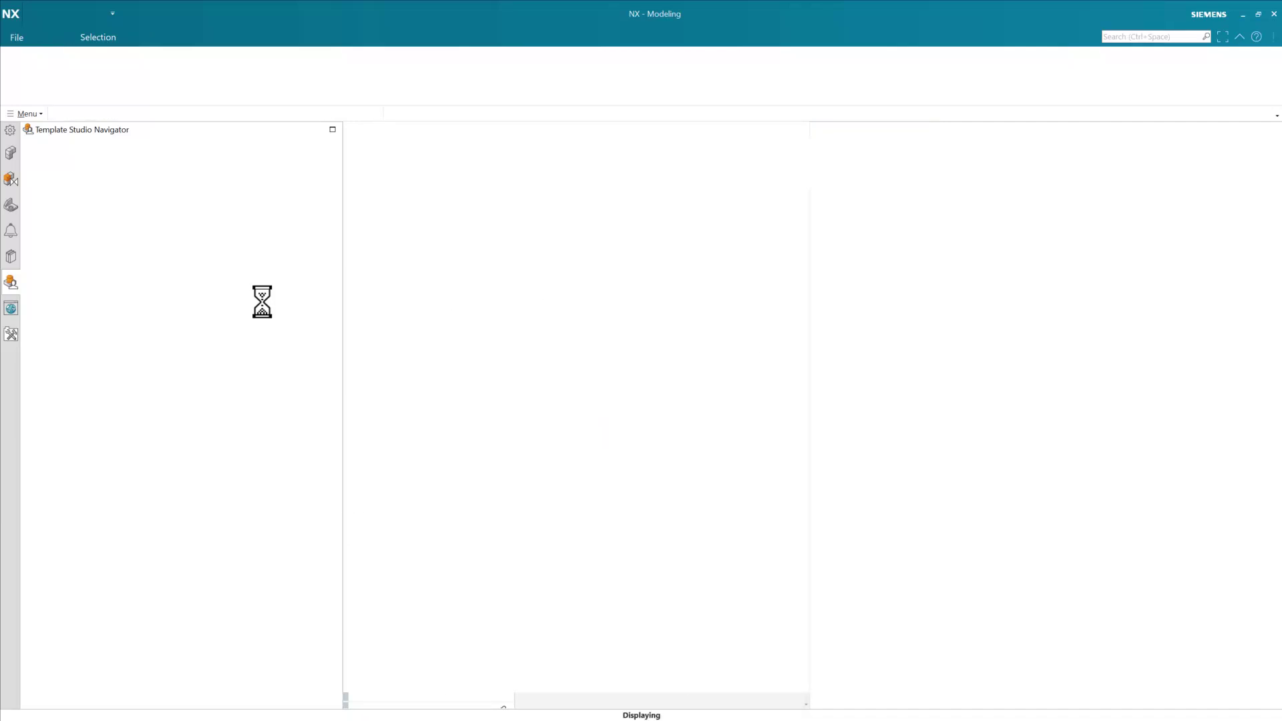